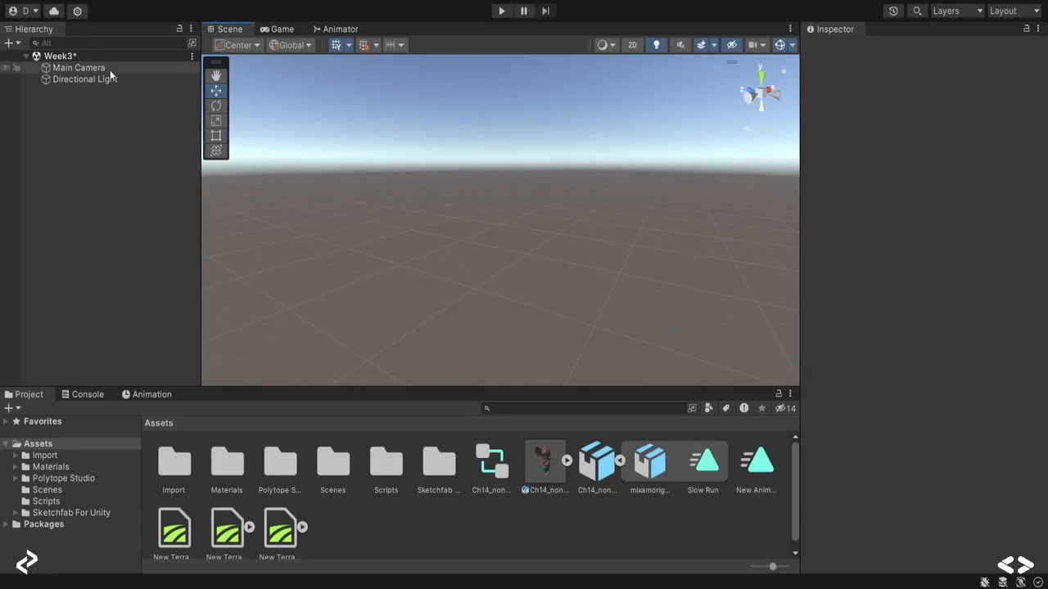
Select the Main Camera and examine its view frustum from several sides.
double_click(79, 68)
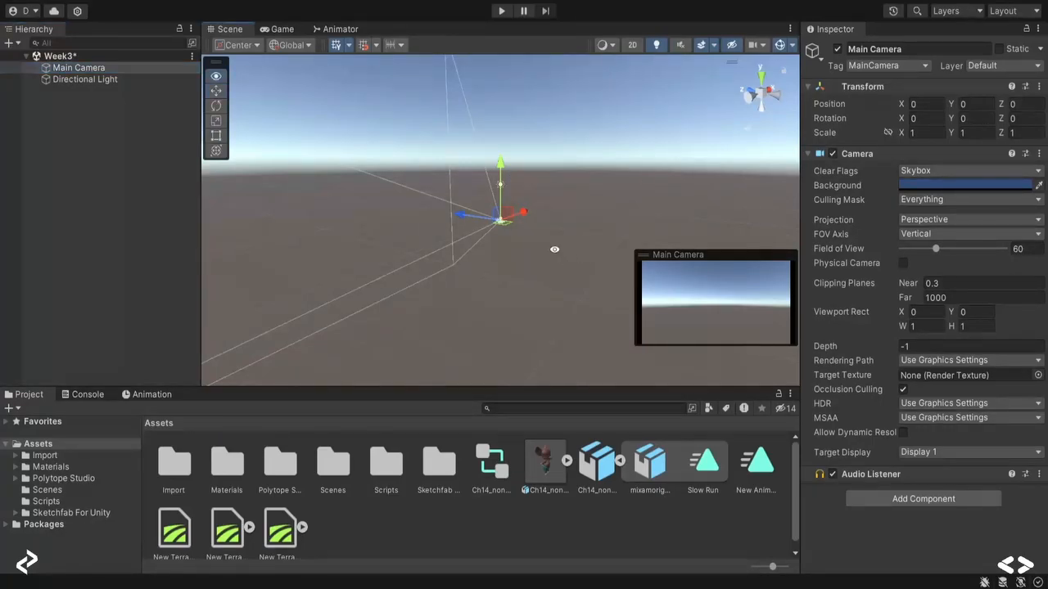
click(438, 276)
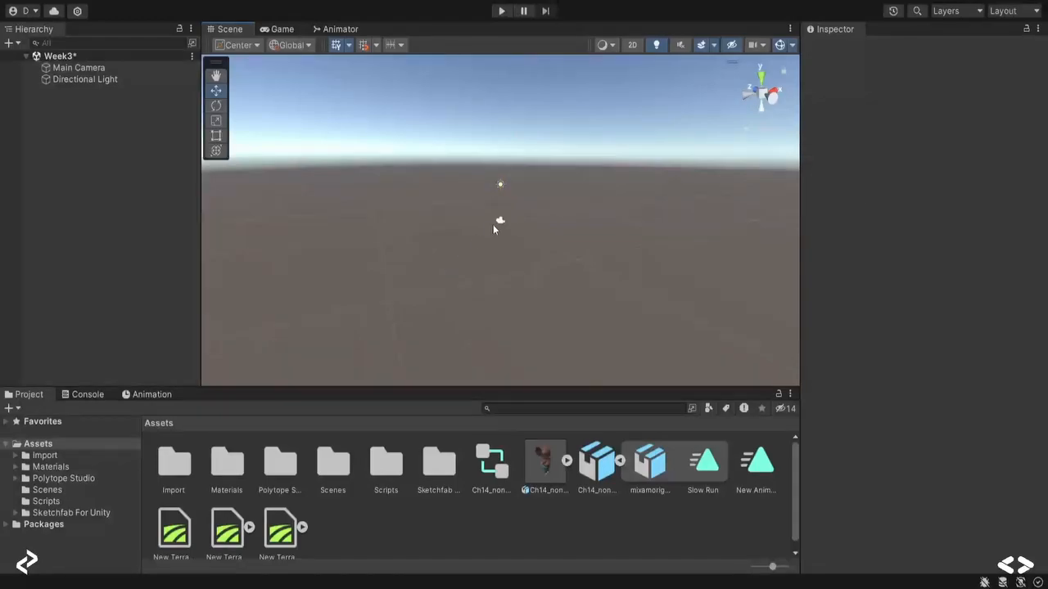
click(496, 221)
scroll(436, 260, down, 5)
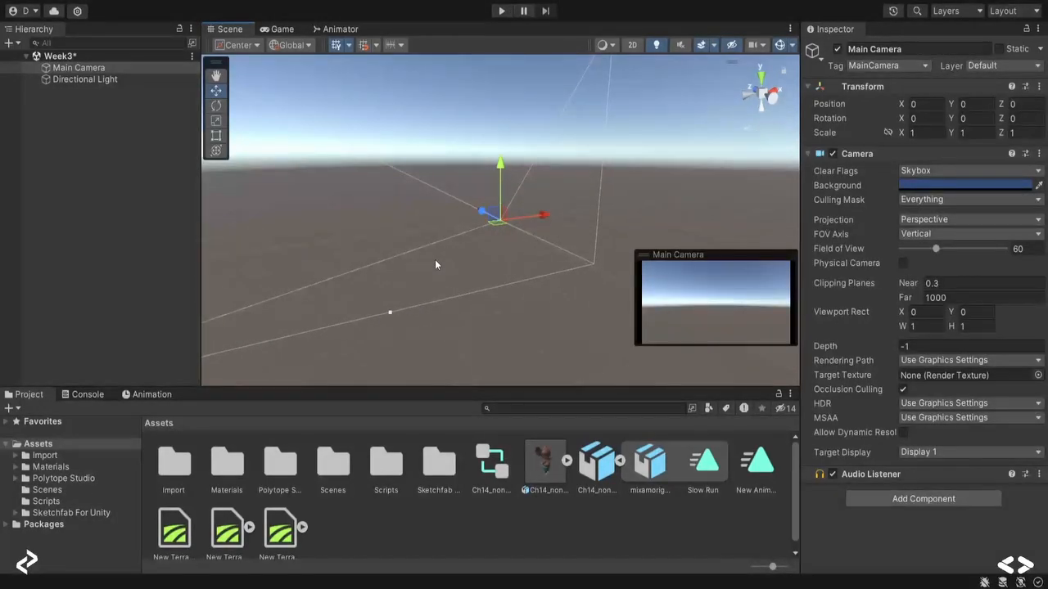
scroll(434, 259, down, 5)
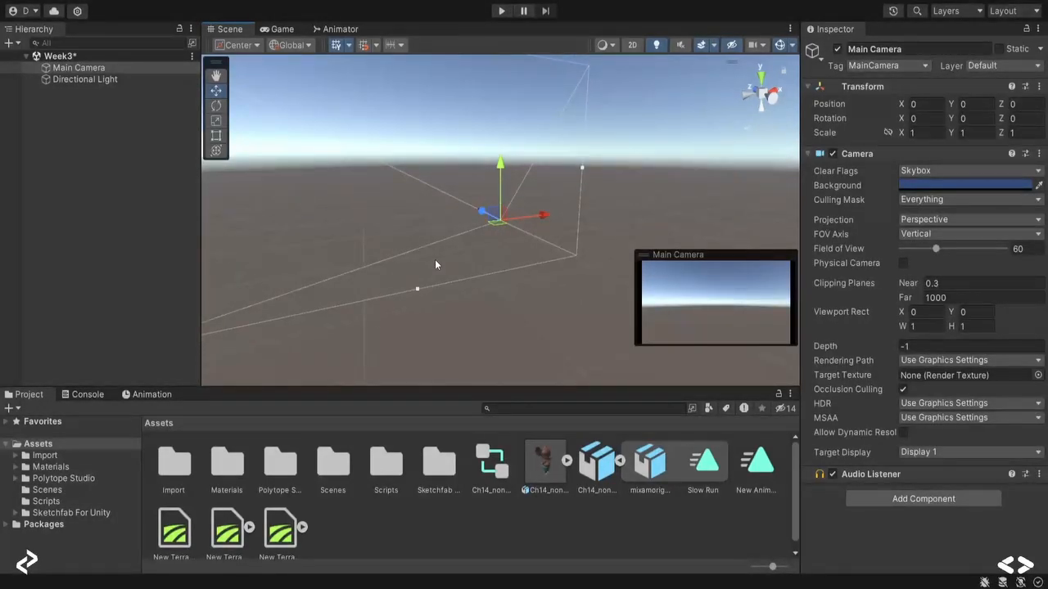
alt+drag(439, 263, 366, 253)
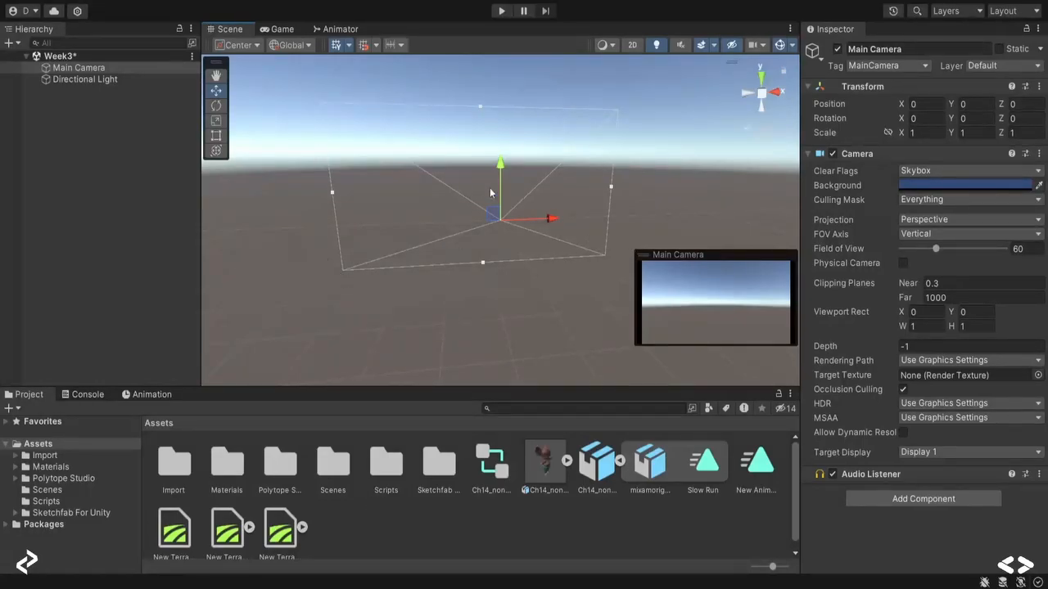
alt+drag(365, 145, 479, 293)
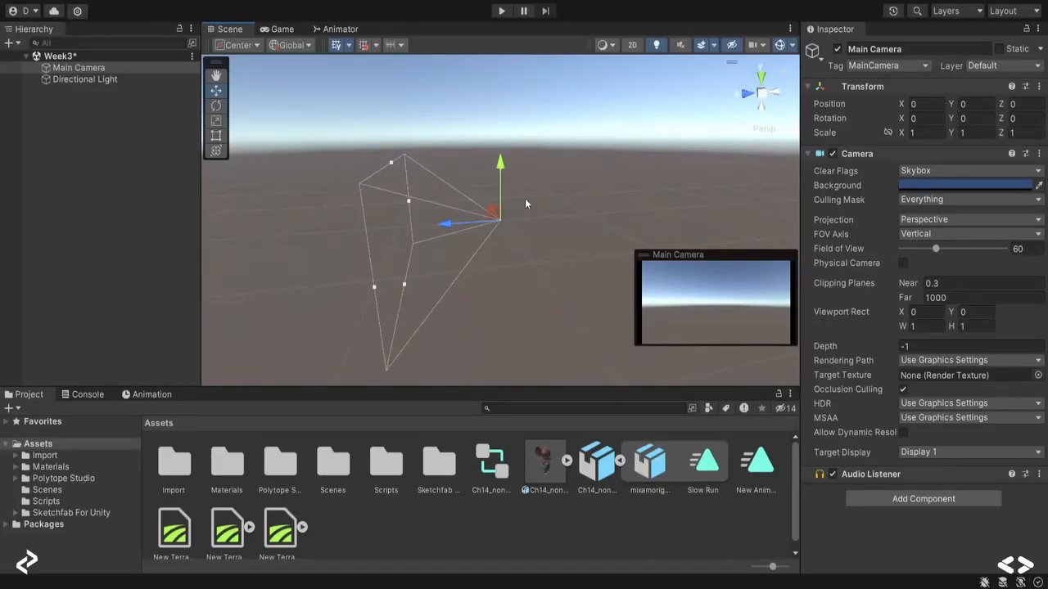
Add a Cube to the scene and move it along the Z axis to about 214, in front of the camera.
right_click(94, 119)
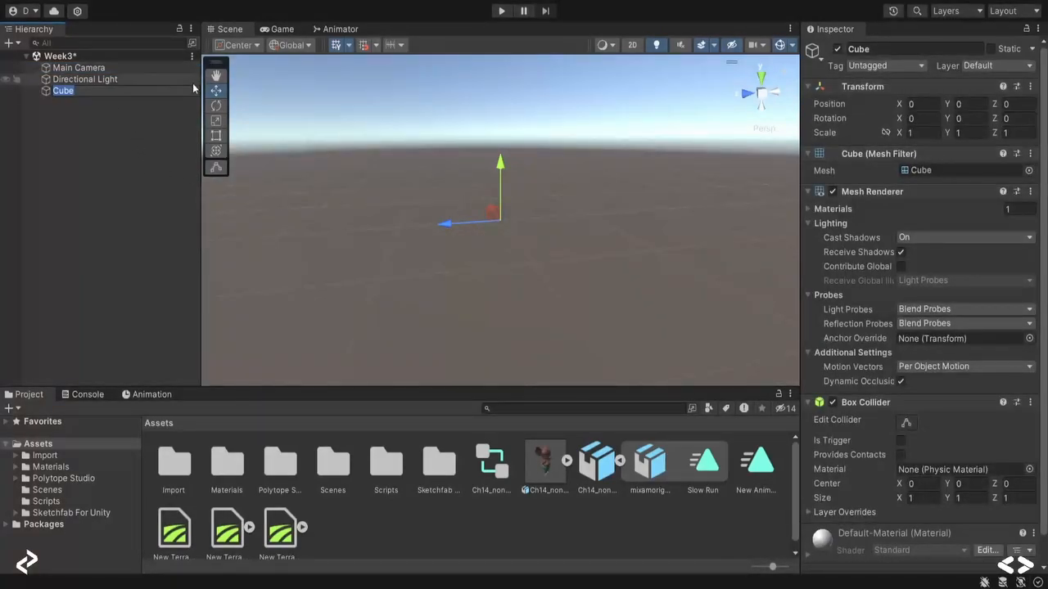
click(109, 67)
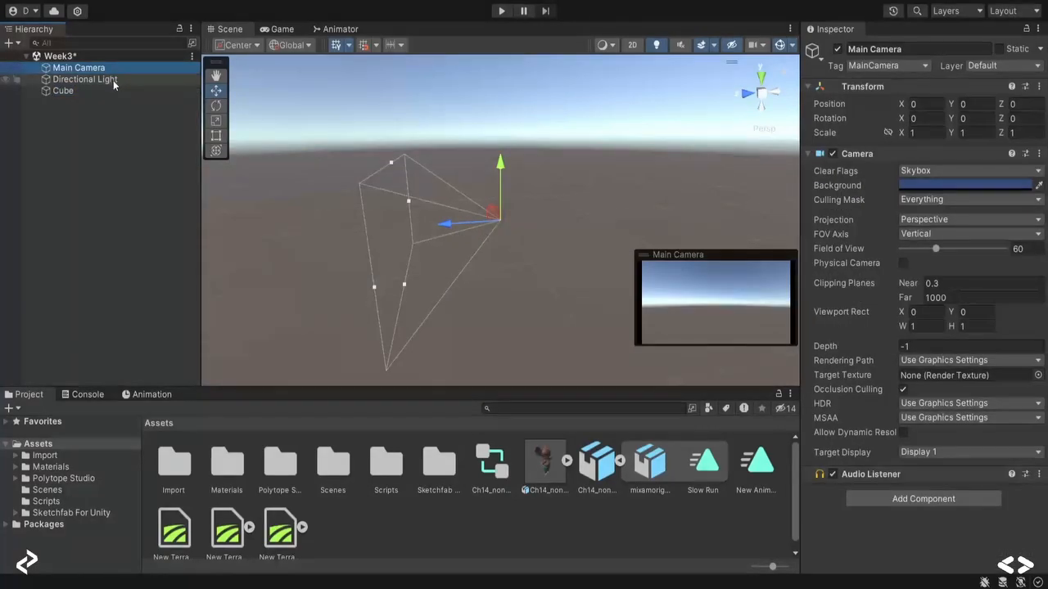
click(84, 93)
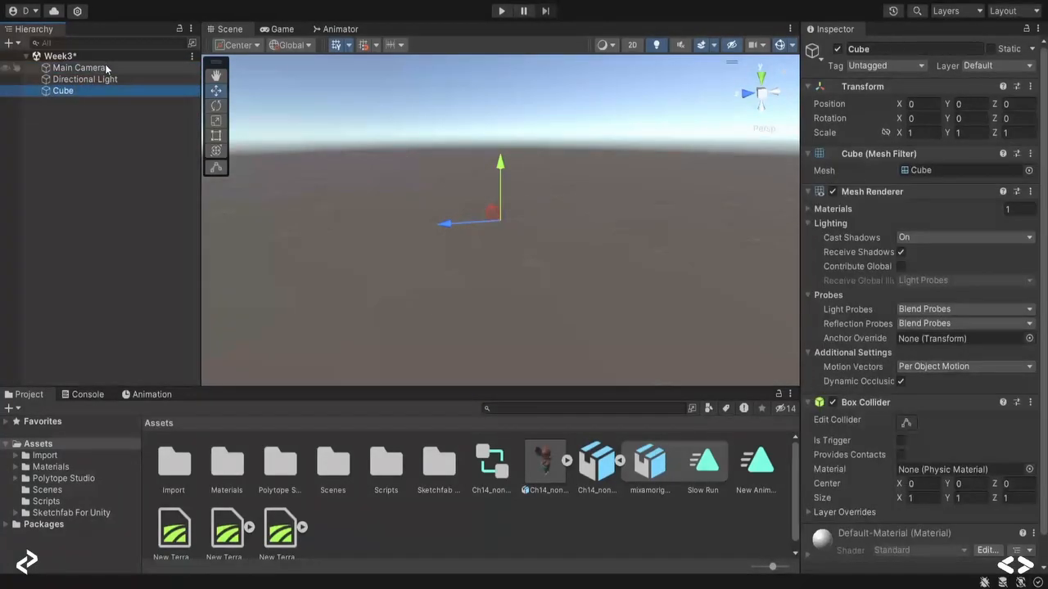
click(105, 67)
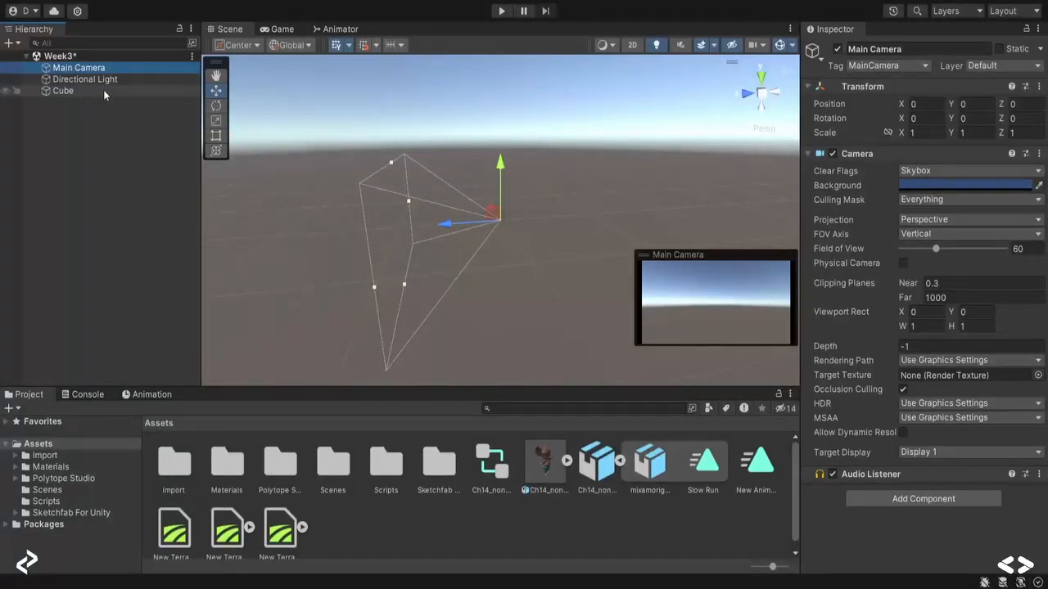
click(104, 91)
drag(453, 225, 426, 226)
Scale the cube uniformly to about 48.3 and check how it looks in the Main Camera preview.
click(163, 73)
double_click(80, 69)
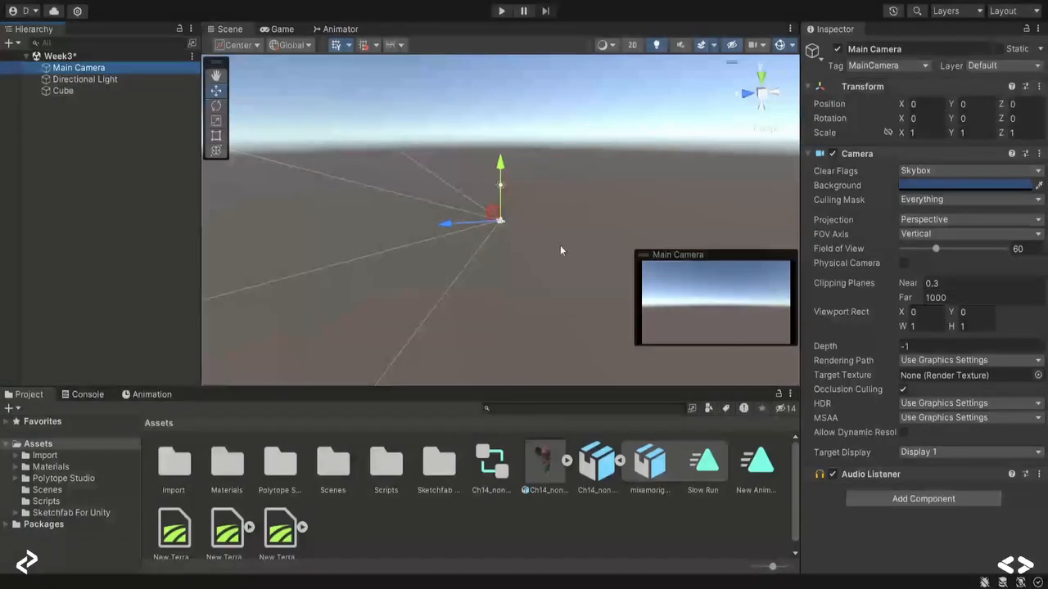
alt+drag(548, 241, 296, 249)
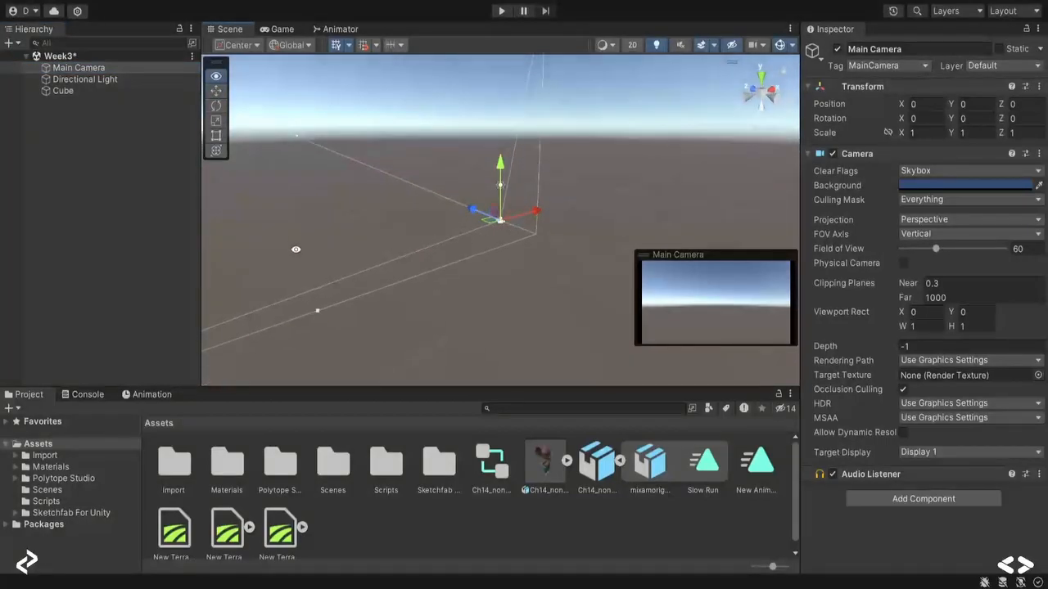
click(91, 88)
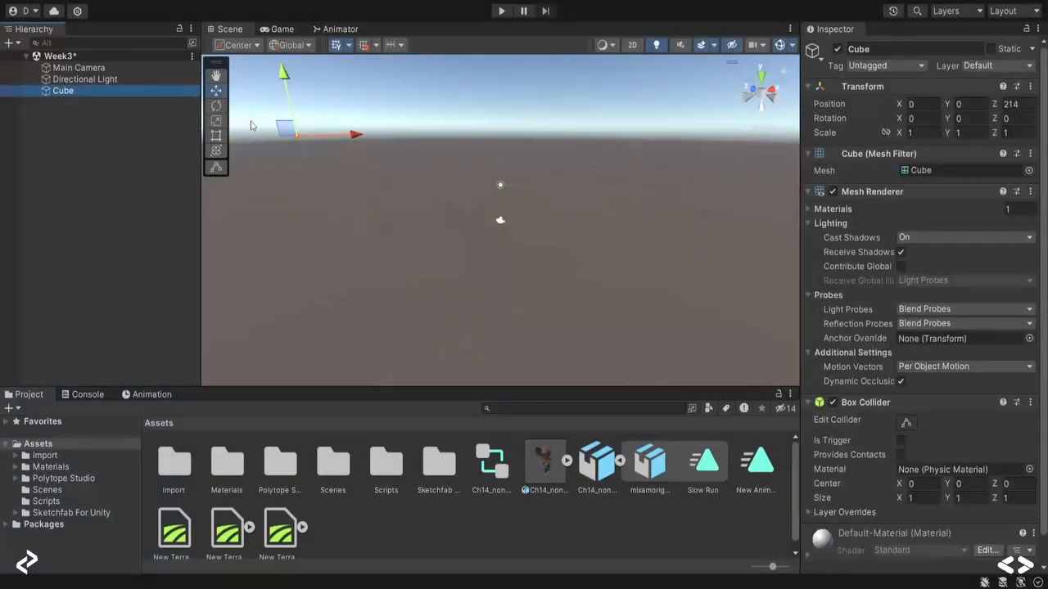
click(217, 121)
drag(297, 136, 541, 132)
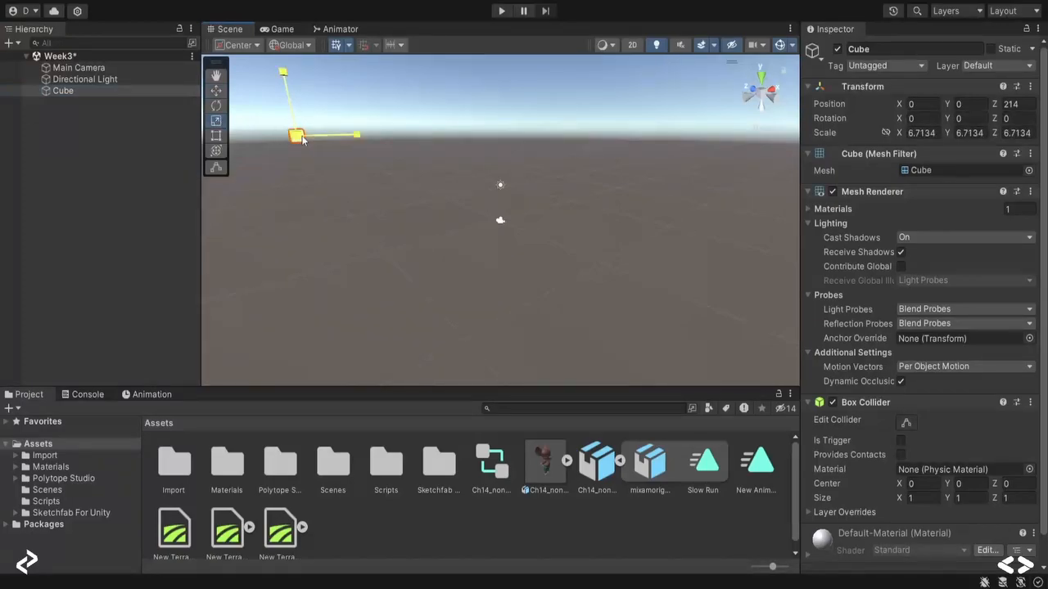
click(89, 69)
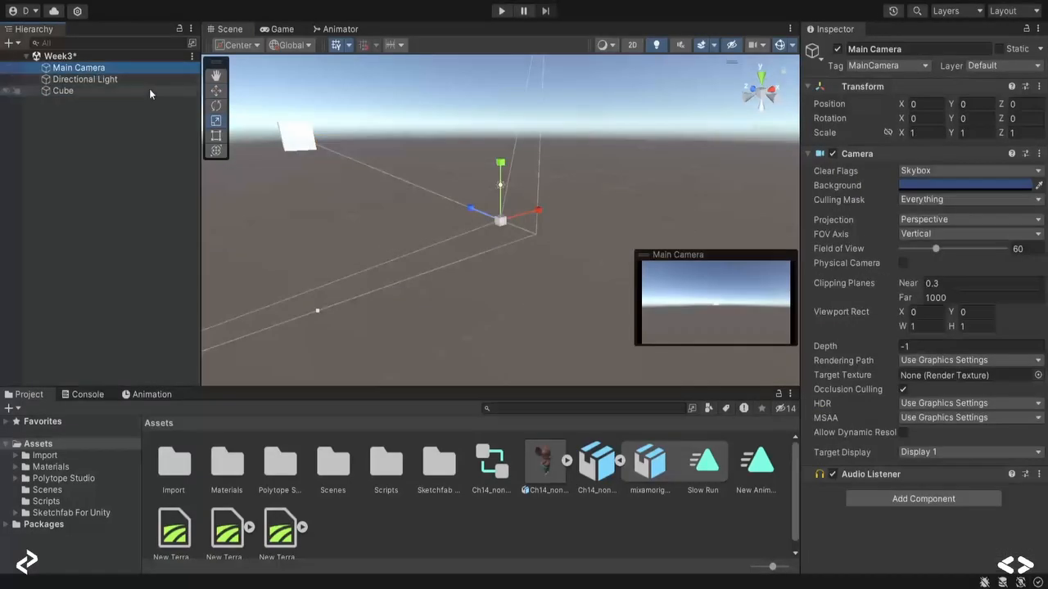
click(214, 121)
click(301, 139)
drag(300, 136, 383, 95)
click(99, 69)
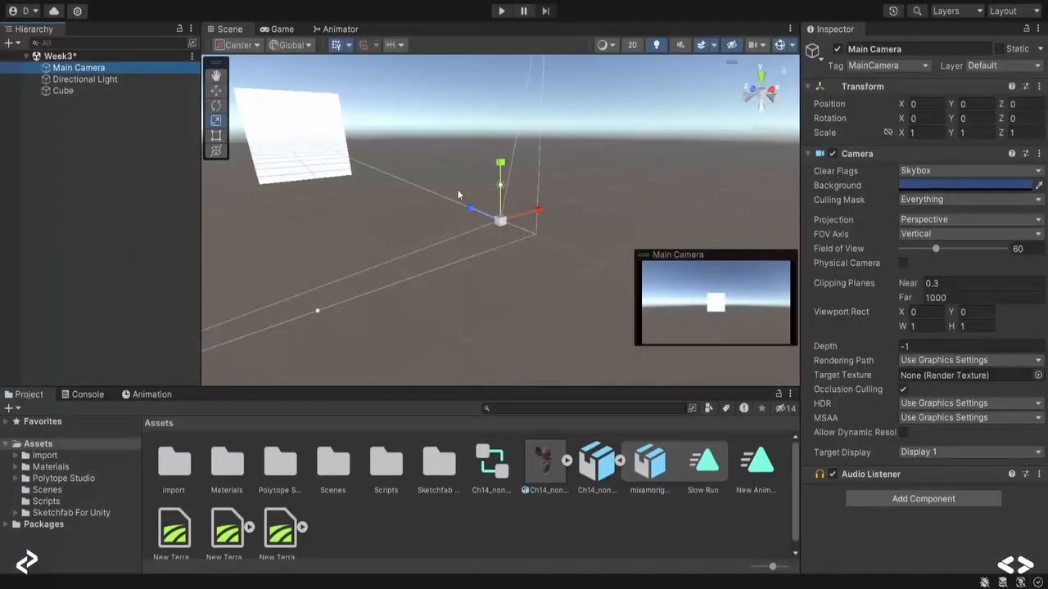
Move the cube along Z to about 165, closer to the camera, and check it in the Main Camera preview.
scroll(327, 252, down, 3)
alt+drag(311, 237, 388, 238)
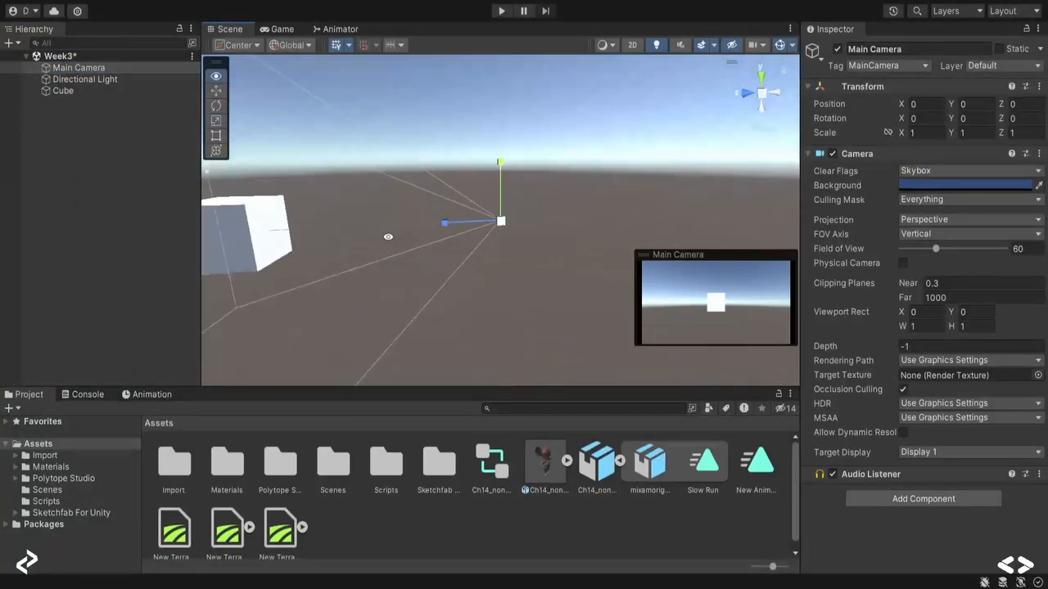
click(235, 236)
click(215, 91)
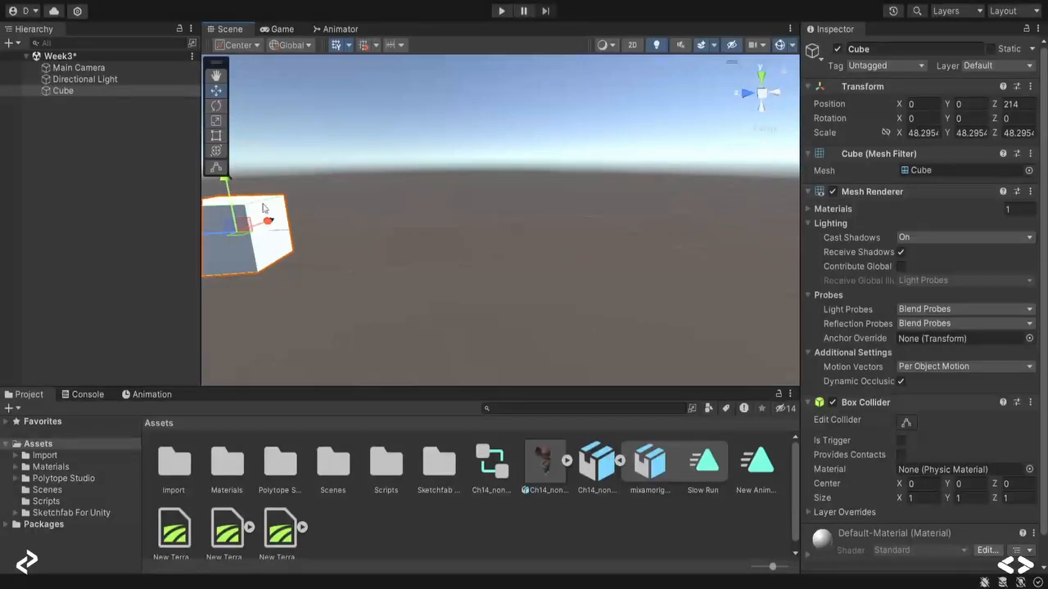
drag(218, 231, 253, 228)
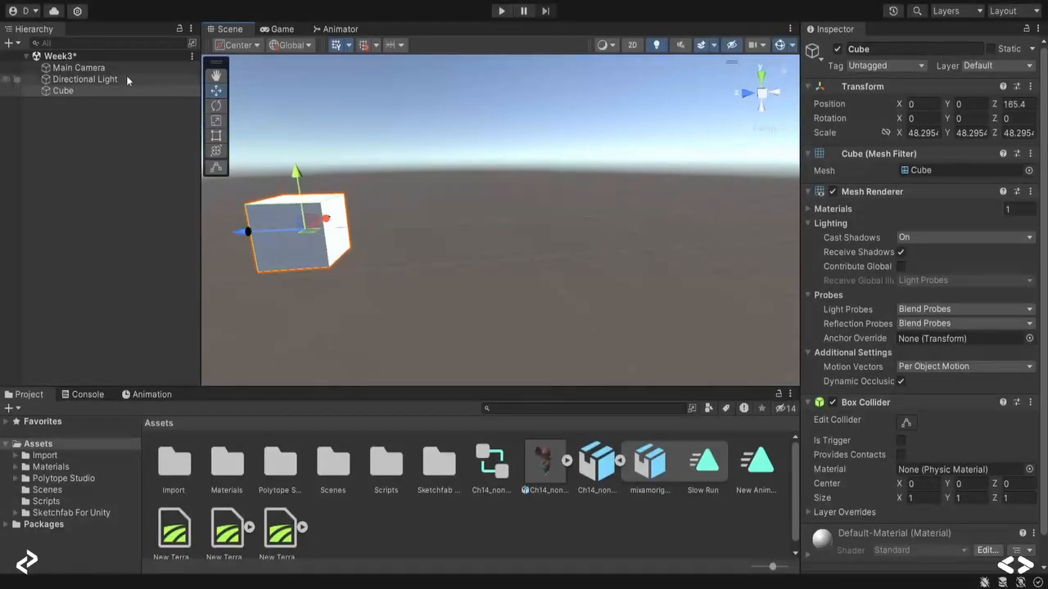
click(80, 68)
key(f)
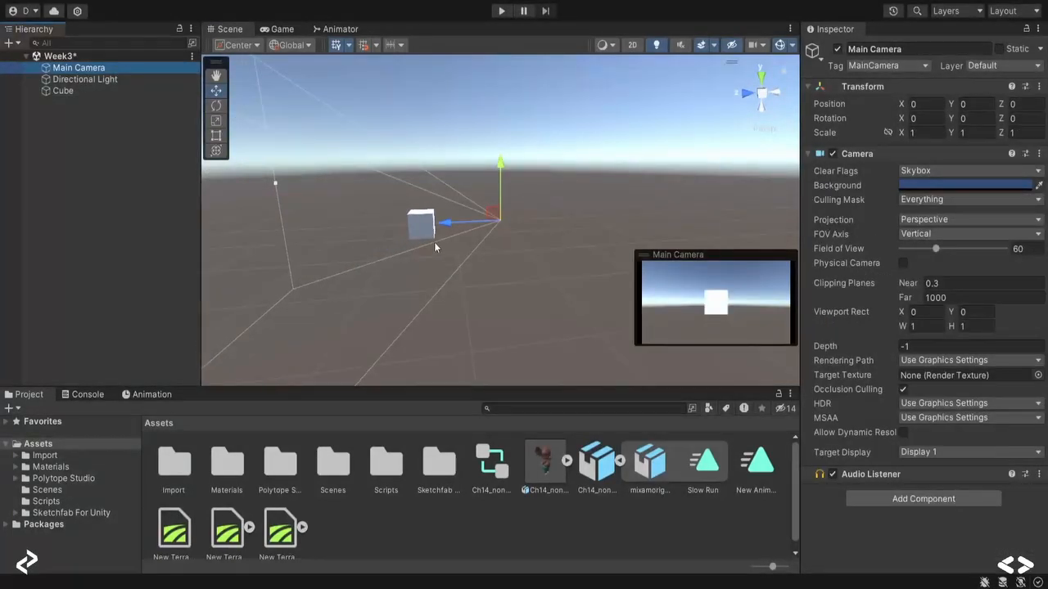
Move the cube away from the camera to about Z 485 and check the Main Camera preview and frustum.
click(431, 226)
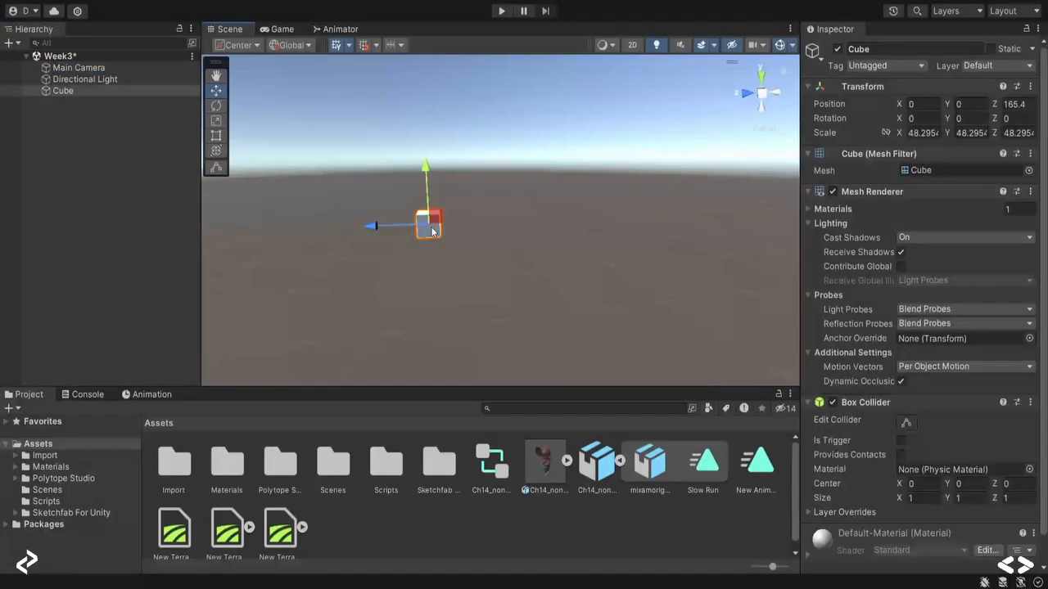
drag(372, 226, 207, 215)
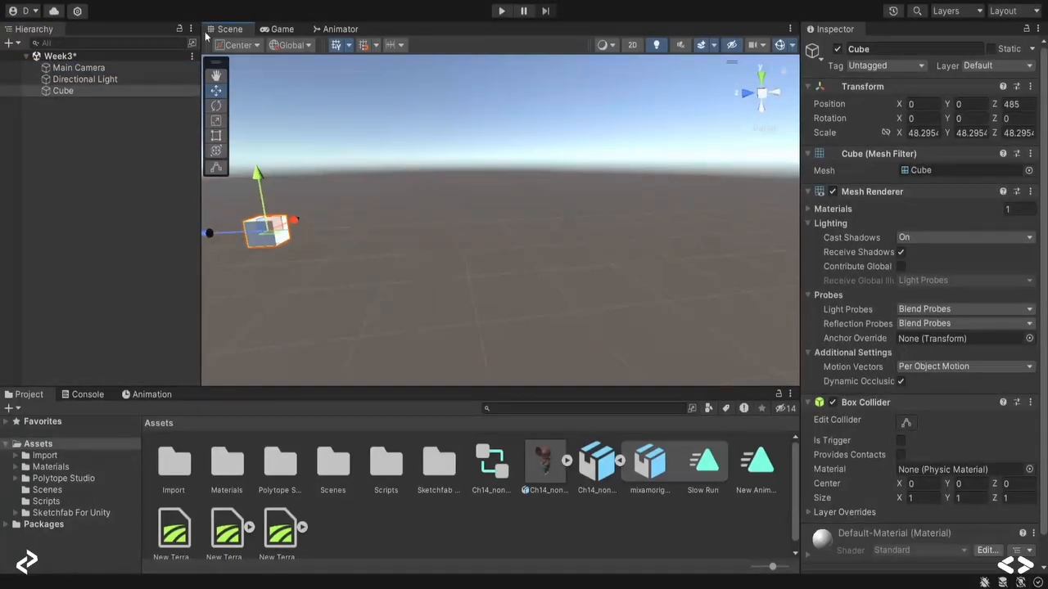
click(132, 67)
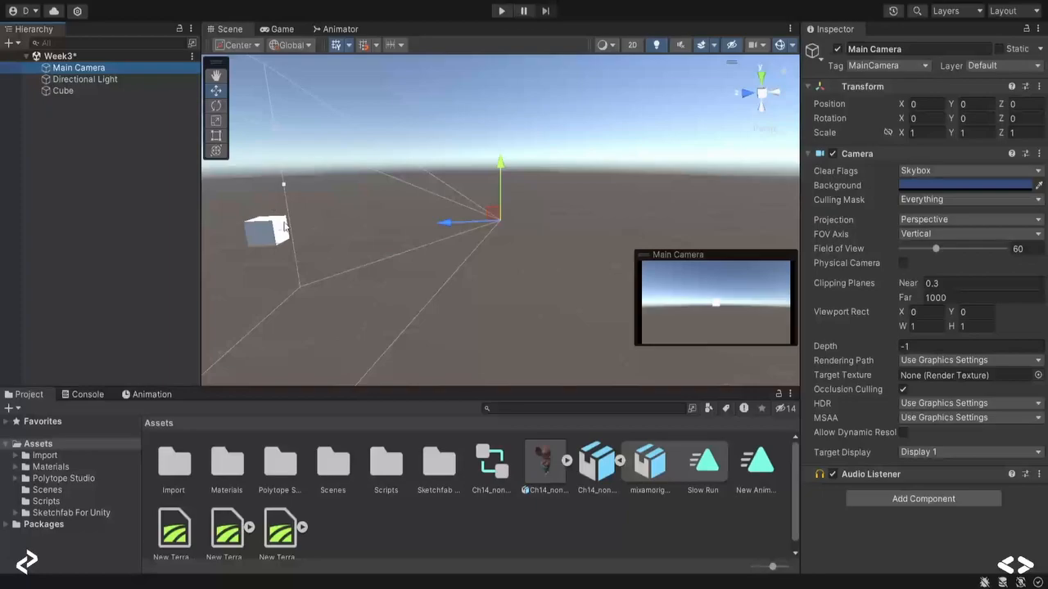
scroll(344, 252, down, 2)
scroll(357, 256, down, 4)
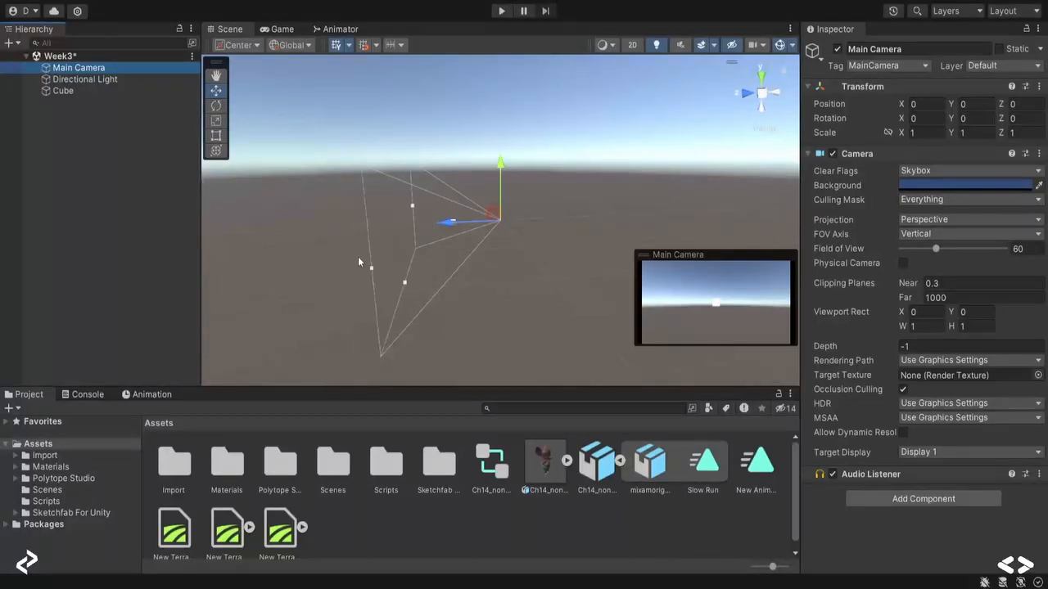
Move the cube past the camera's far clipping plane to about Z 1878, and bring it back to about Z 890.
click(90, 91)
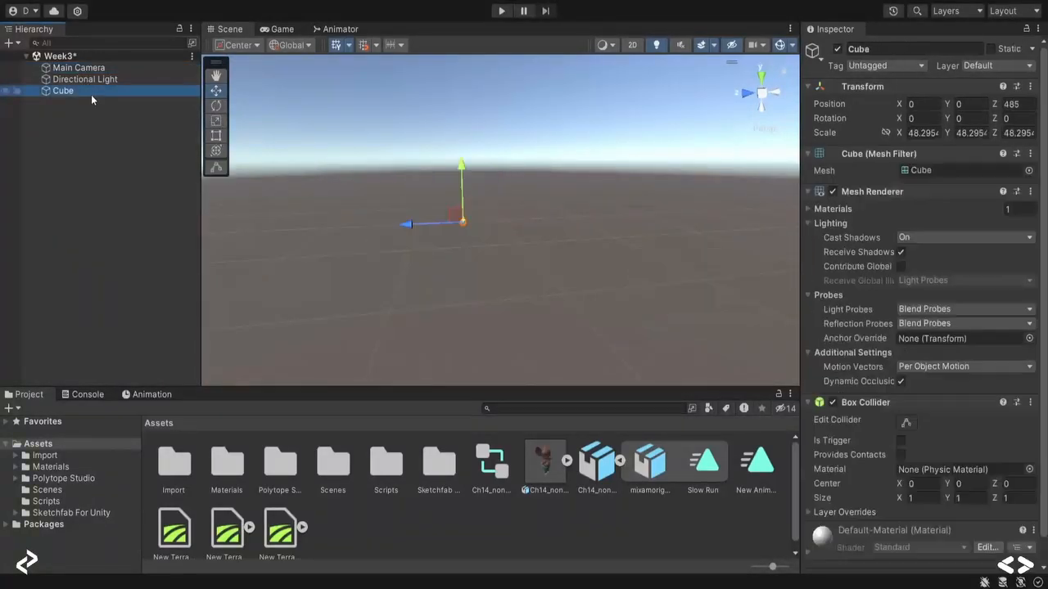
drag(407, 229, 279, 207)
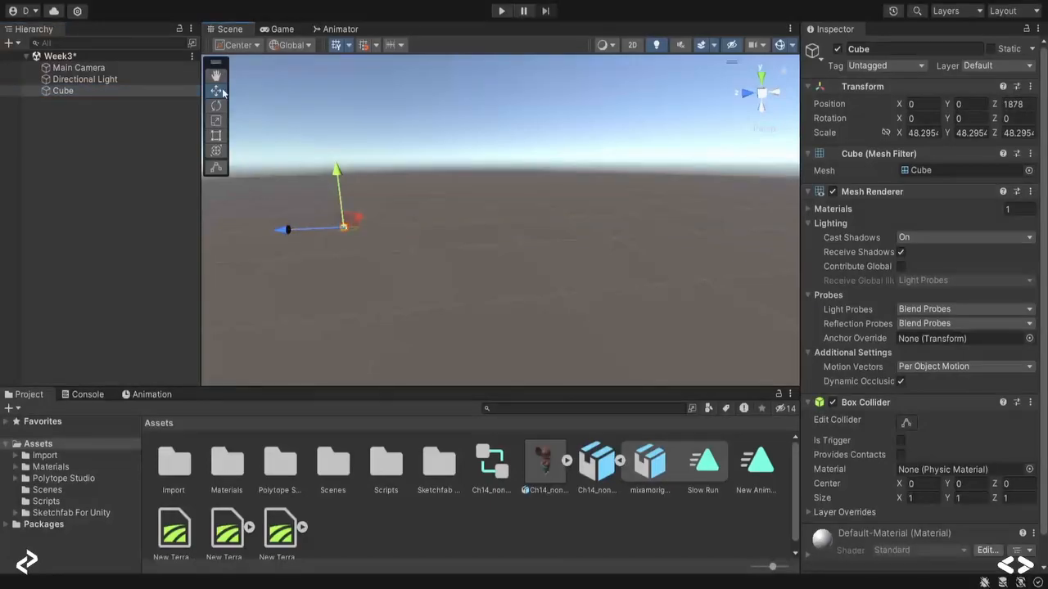
click(79, 67)
click(344, 228)
drag(284, 230, 377, 229)
click(185, 69)
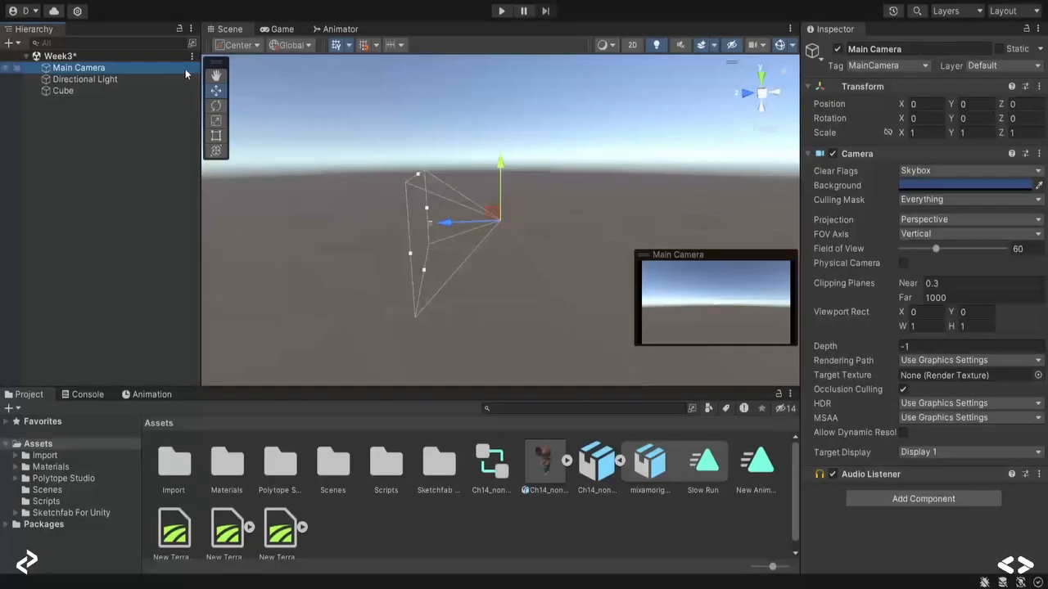
Move the cube outward in stages to about Z 1077, beyond the far clipping plane, checking the Game view.
click(434, 226)
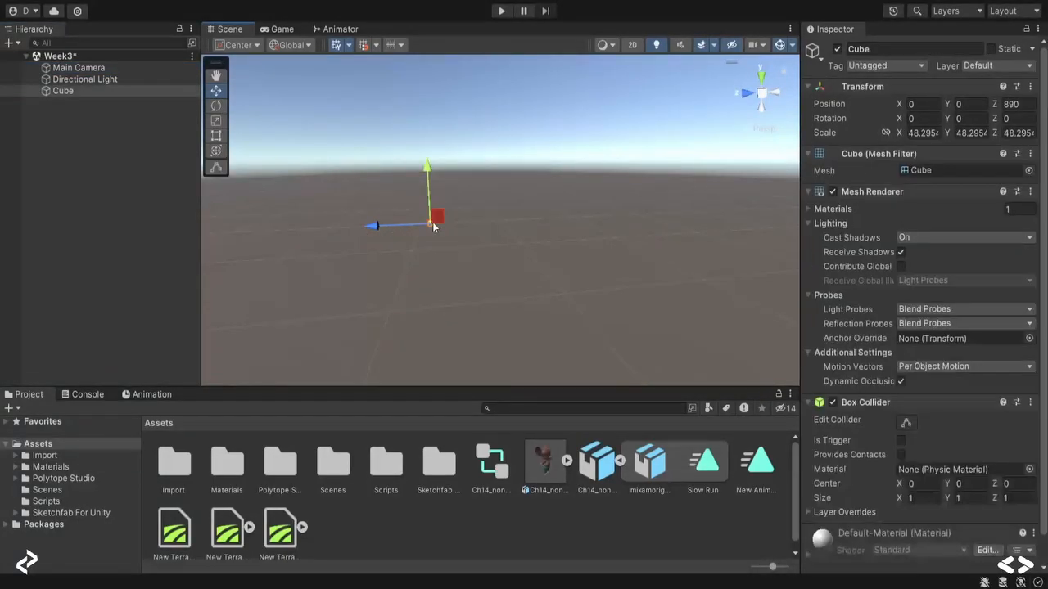
drag(367, 227, 362, 227)
click(173, 68)
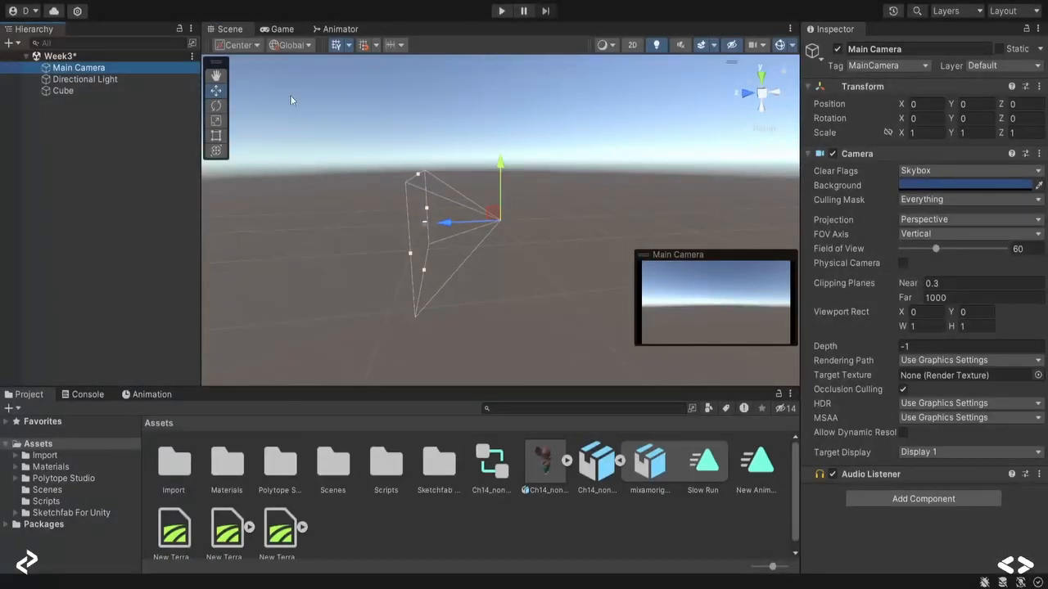
click(285, 30)
click(226, 29)
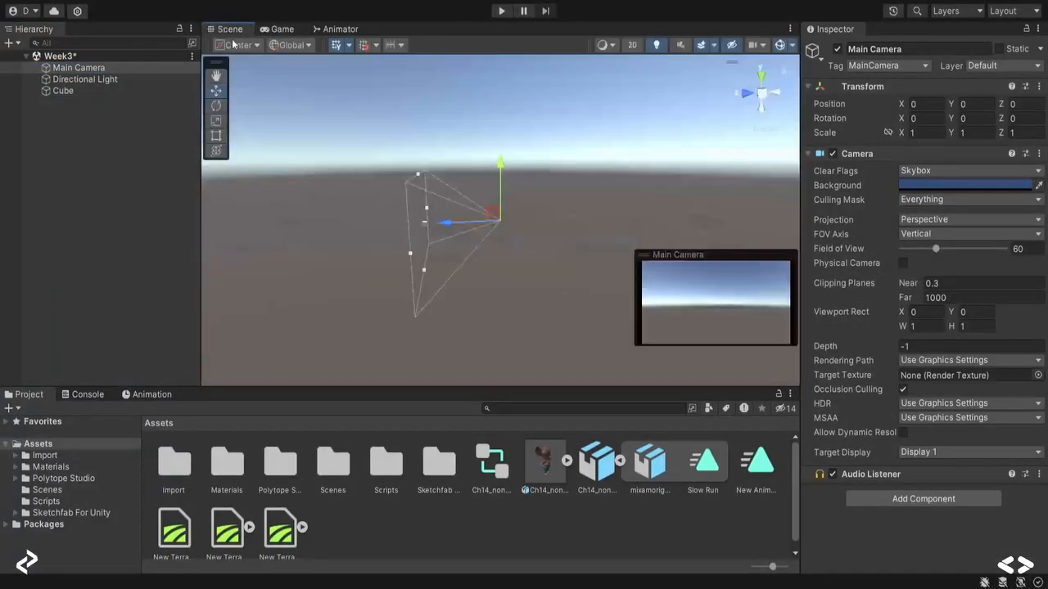
click(413, 224)
drag(414, 225, 375, 224)
click(264, 32)
click(221, 32)
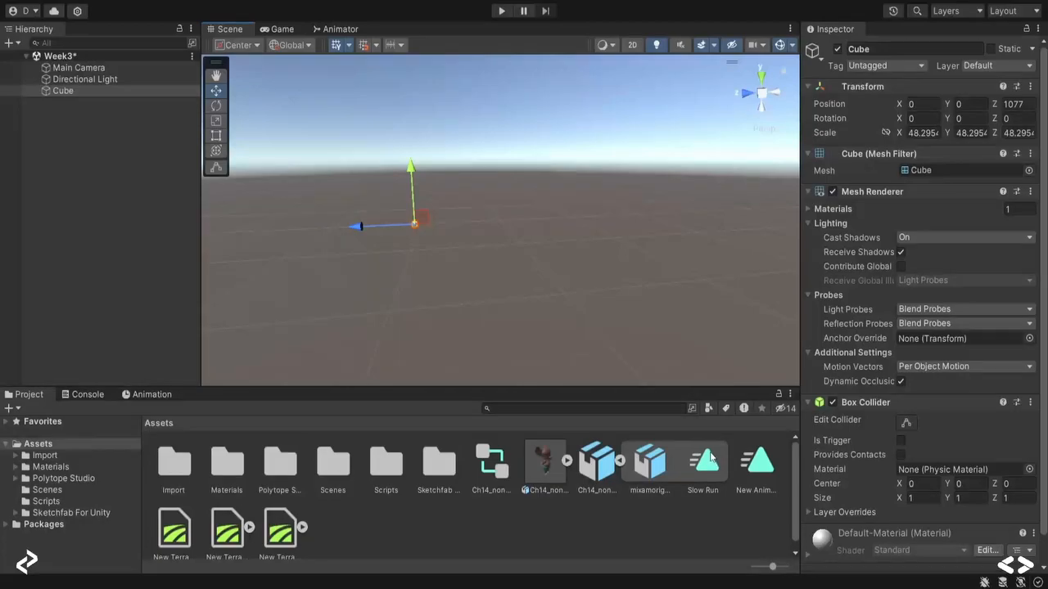
Open the New Animation clip and delete its middle keyframes at 0:30.
double_click(760, 460)
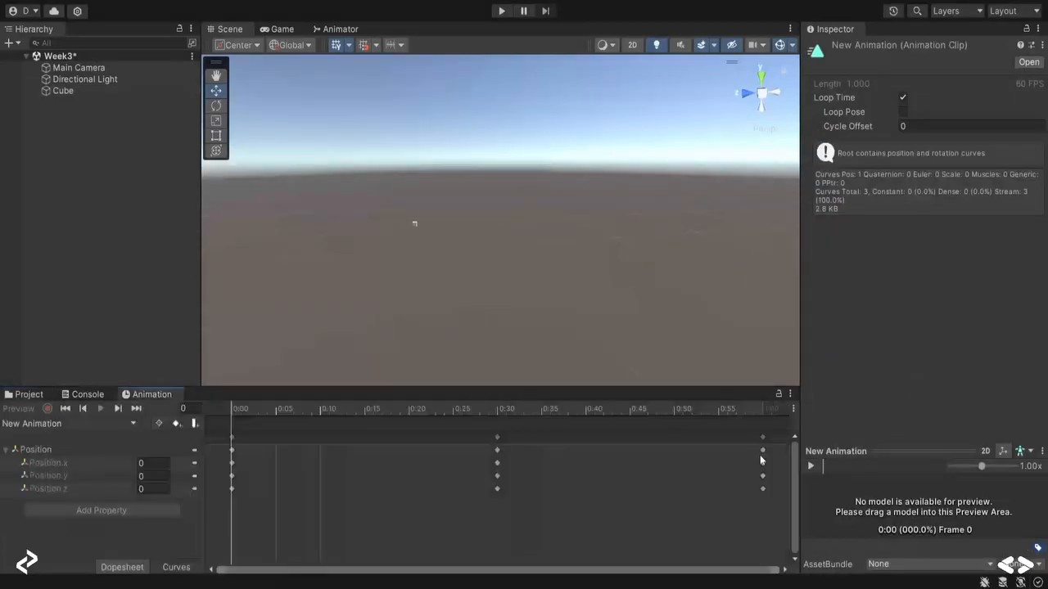
click(497, 439)
key(Delete)
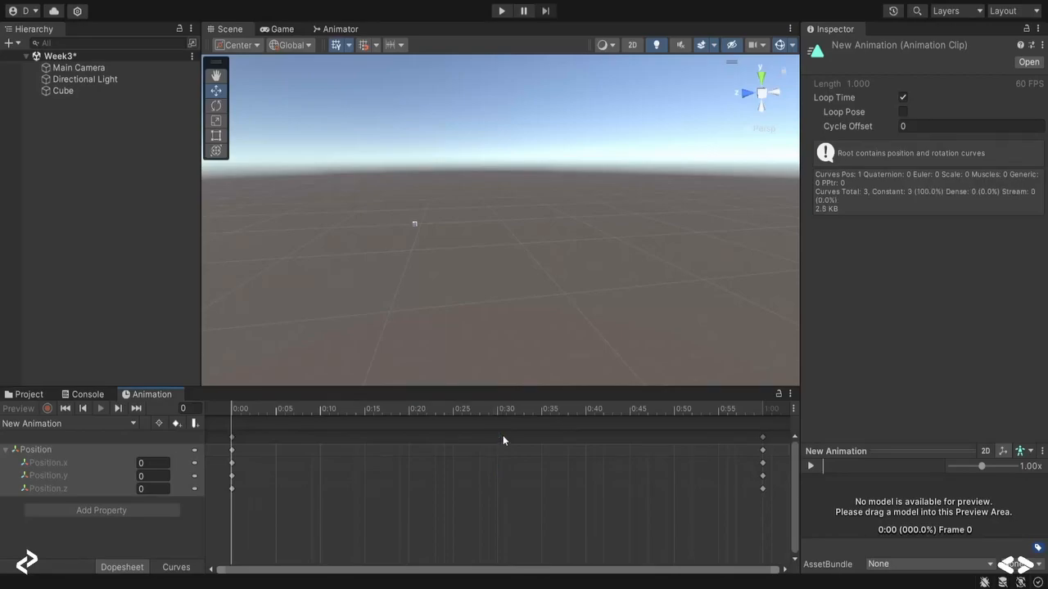
Set Position x, y and z to 100 at frame 0 of the New Animation clip.
click(764, 441)
click(153, 462)
text(1)
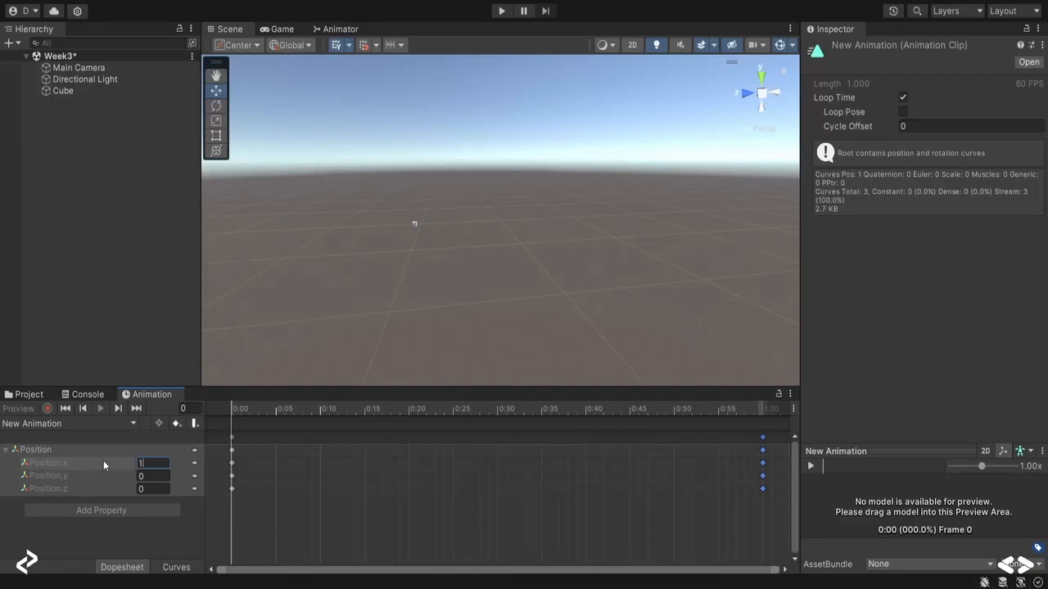
text(00)
click(154, 472)
text(100)
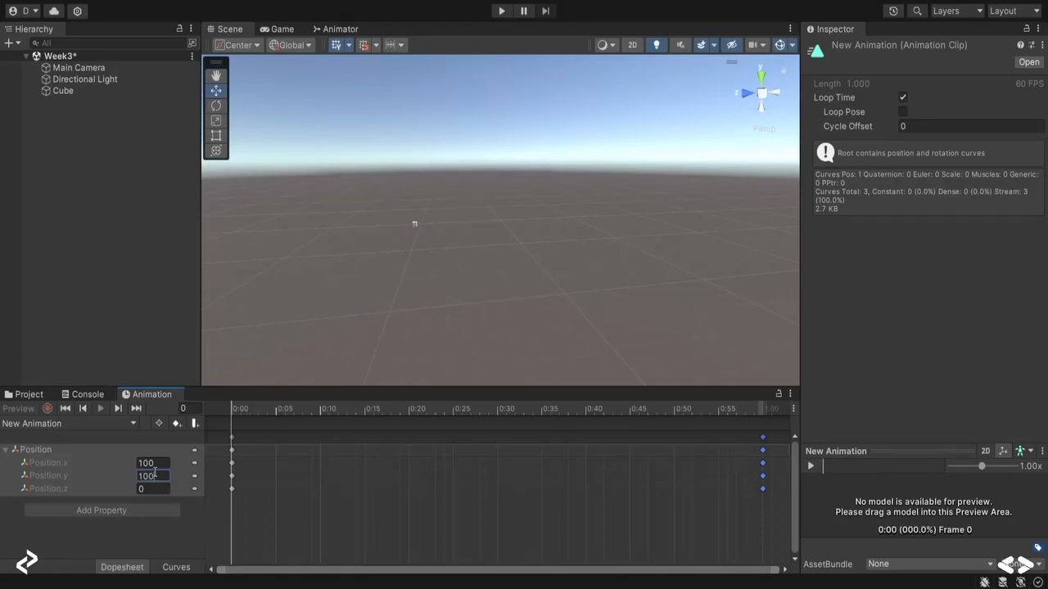
click(158, 489)
text(100)
Reset Position x, y and z to 0 at frame 0 of the clip.
click(155, 475)
text(0)
click(148, 462)
click(148, 489)
click(149, 463)
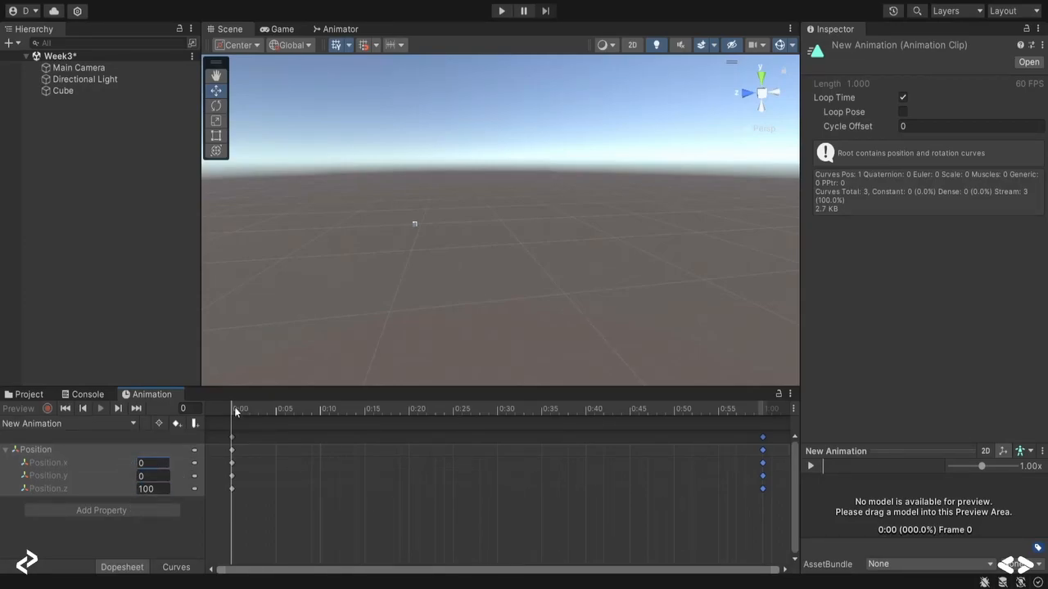
click(186, 409)
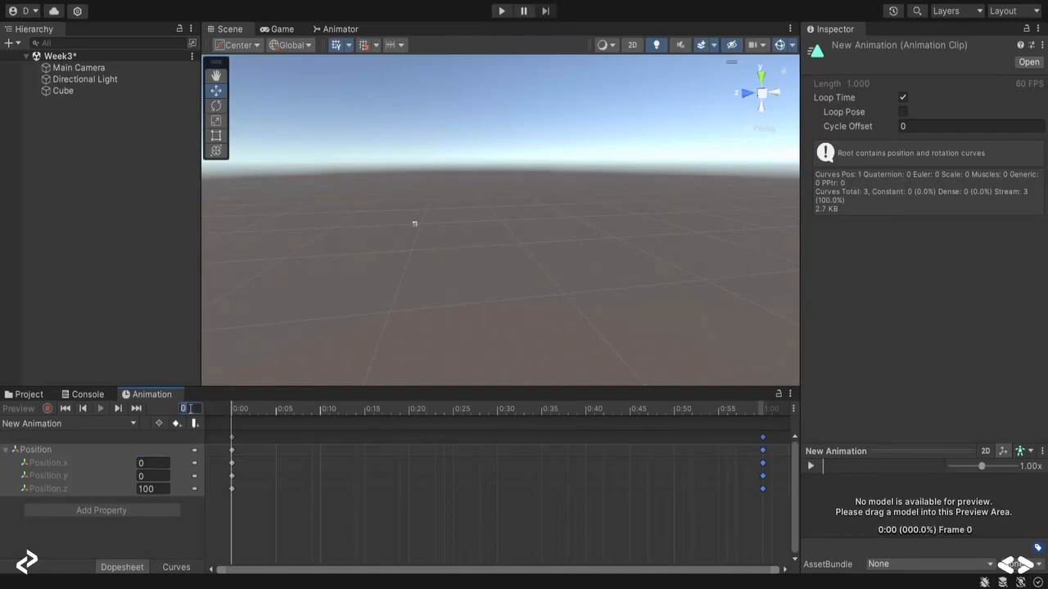
click(144, 489)
text(0)
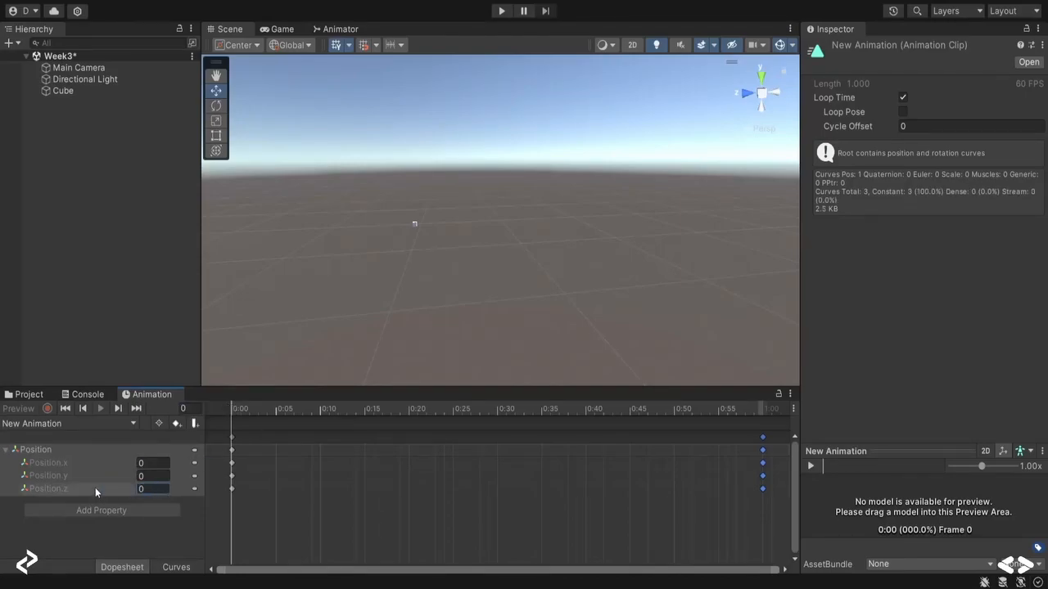
Go to frame 60 and set Position.x to 0 and Position.z to 100 there.
click(768, 414)
click(184, 408)
text(60)
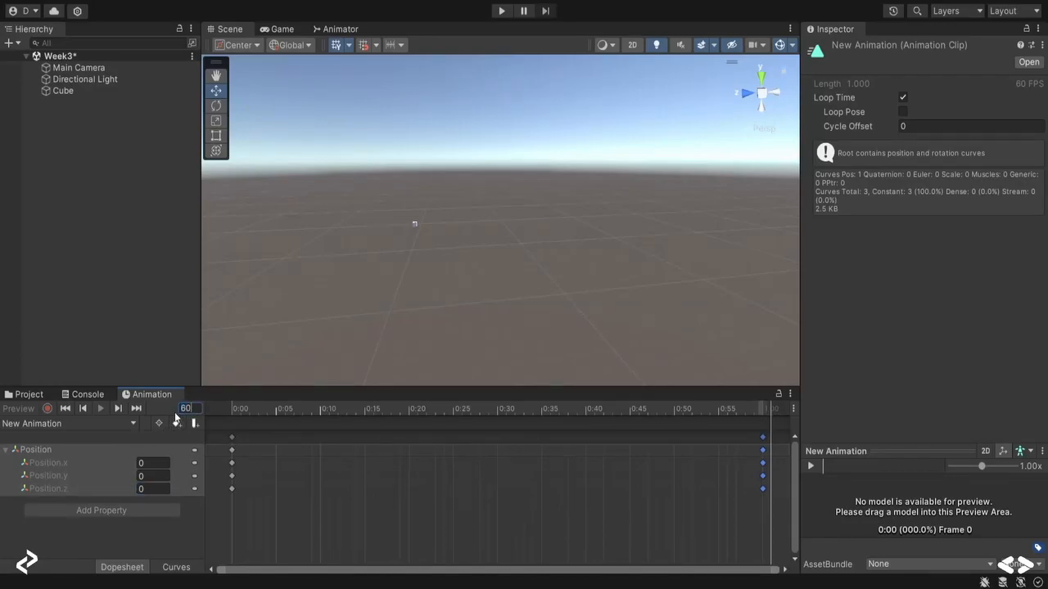
key(Return)
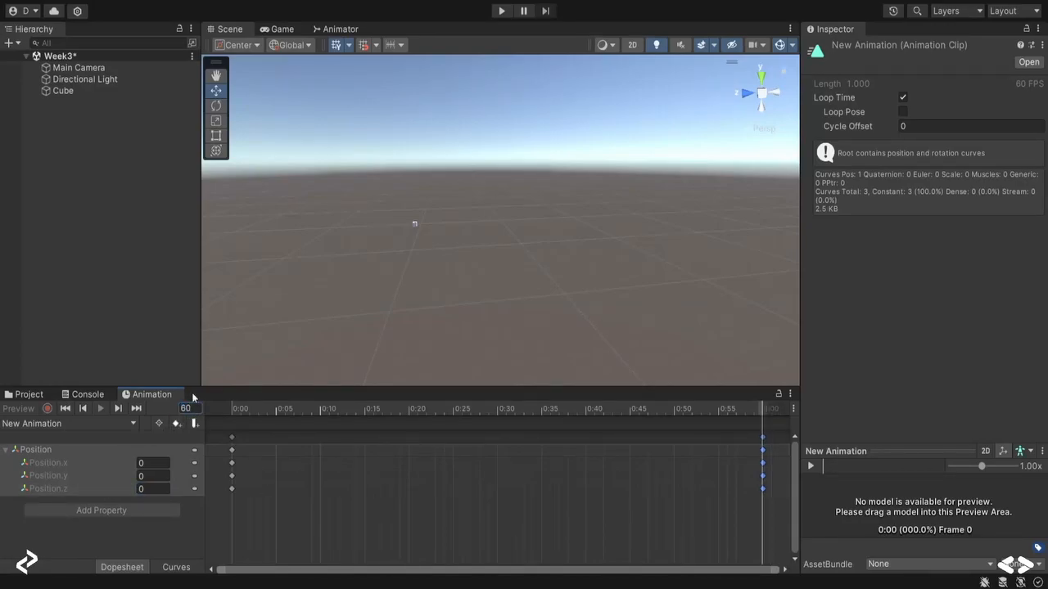
click(160, 462)
text(0)
click(156, 488)
text(100)
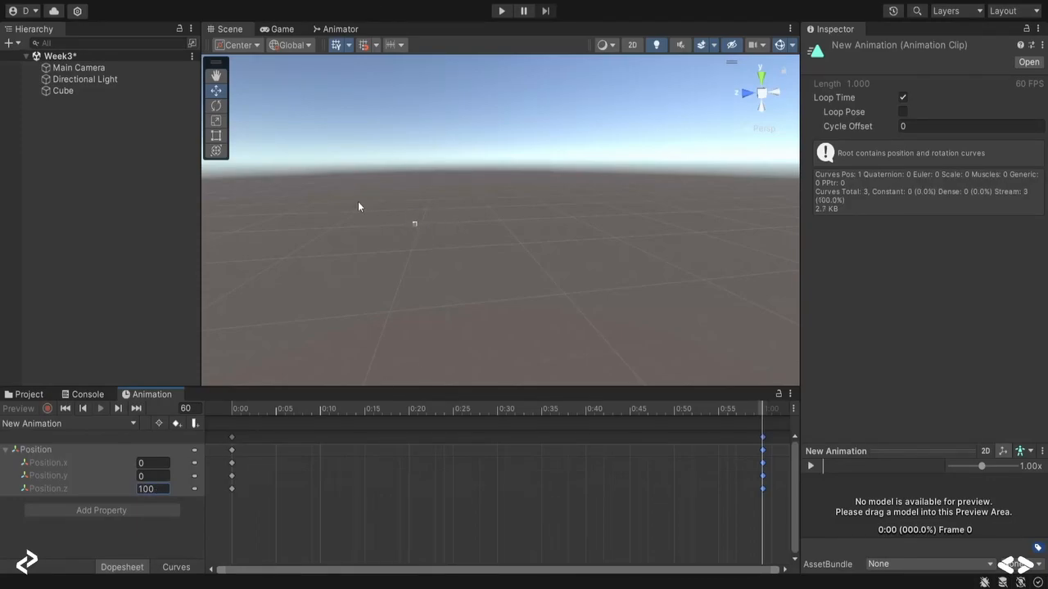
Check the Game view, and add an Animator component to the Cube.
click(285, 30)
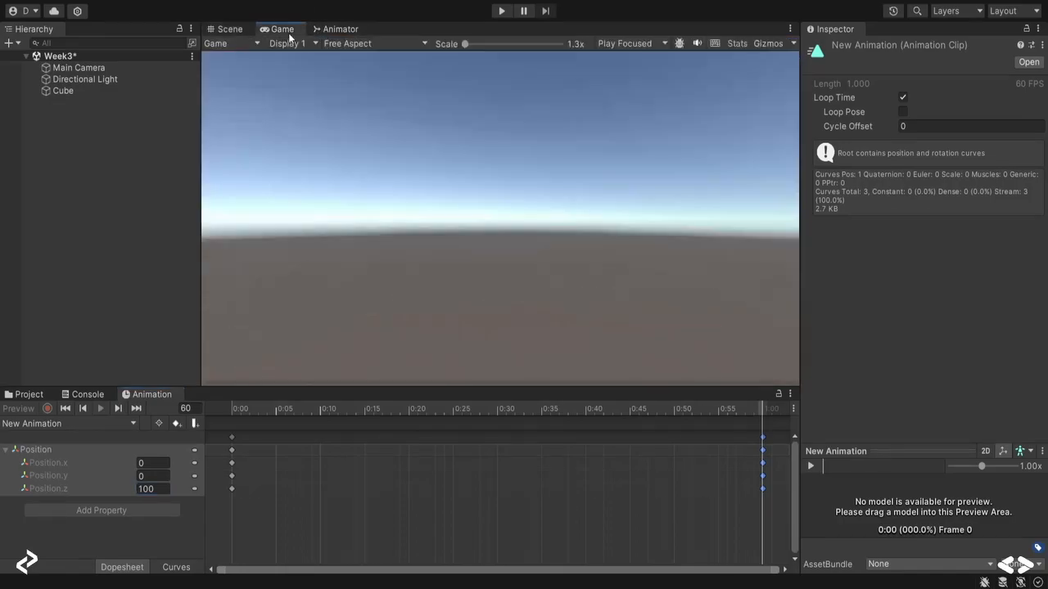
click(237, 29)
click(77, 89)
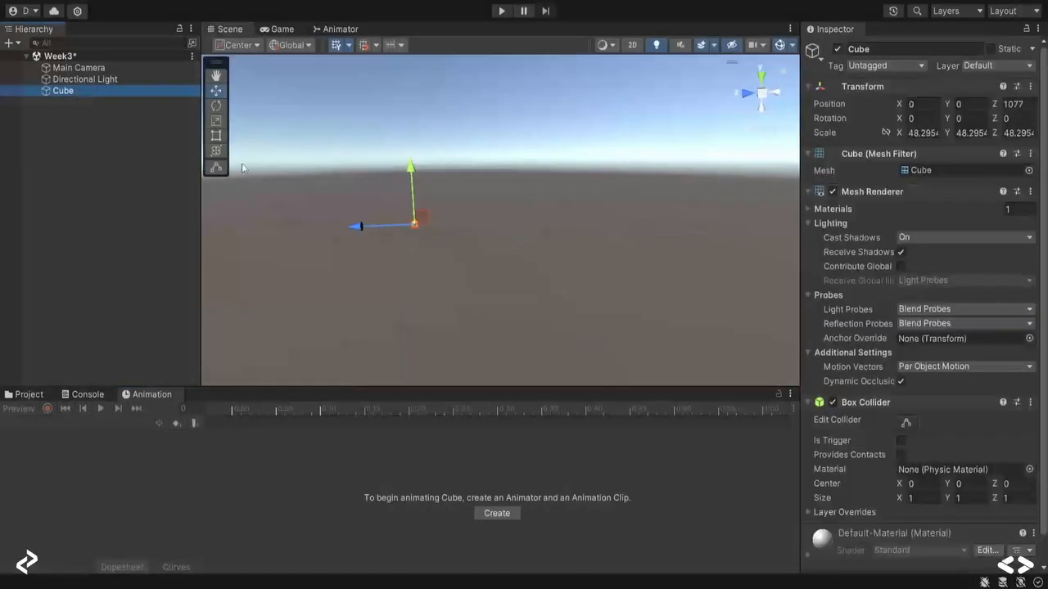
click(28, 394)
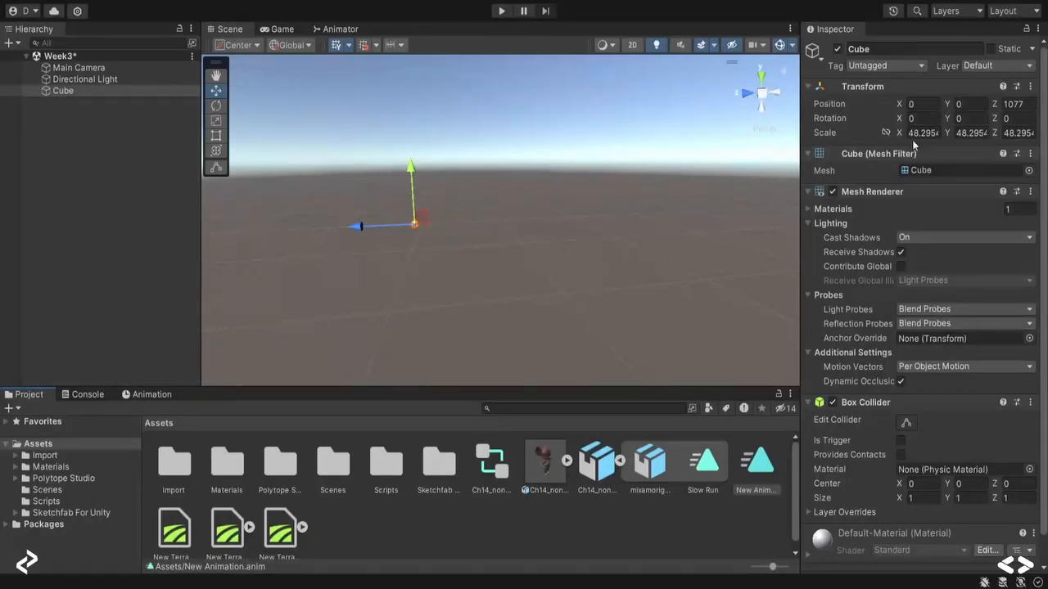
scroll(984, 135, down, 1)
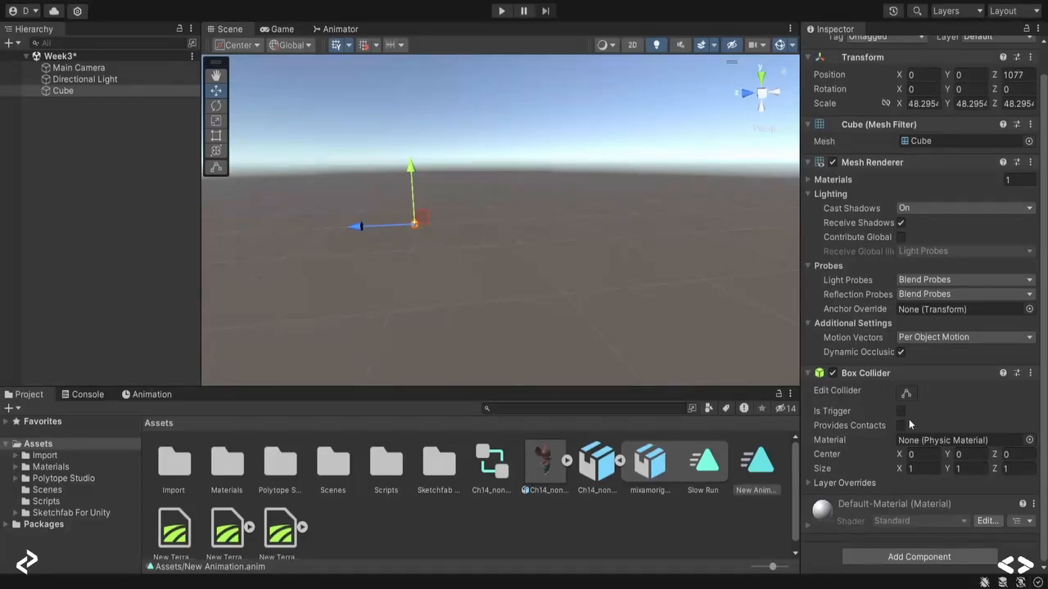
scroll(900, 419, down, 5)
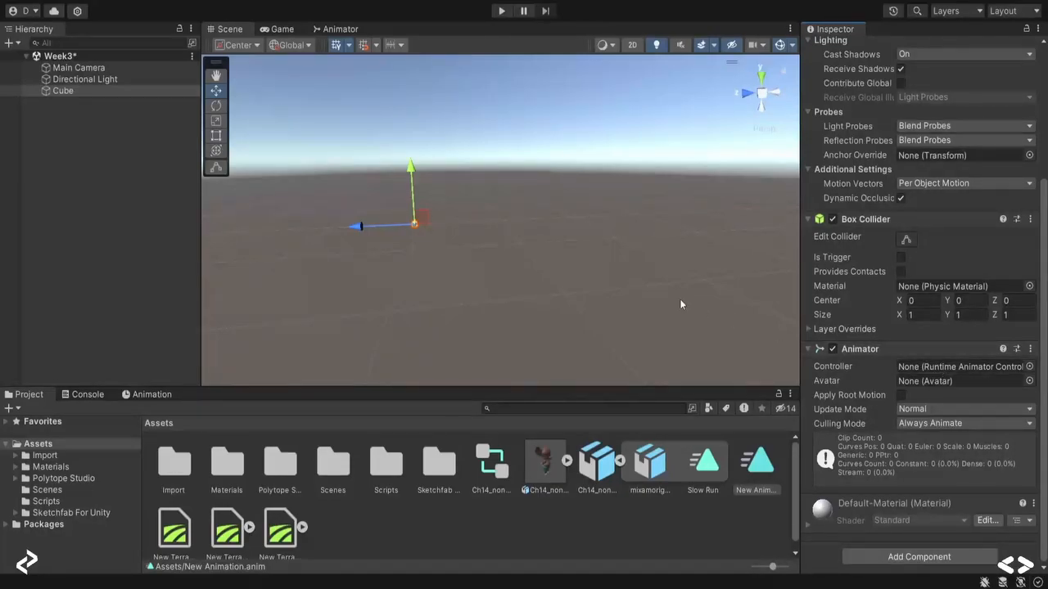
Open the Ch14_nonPBR animator controller and inspect its New Animation state.
click(620, 460)
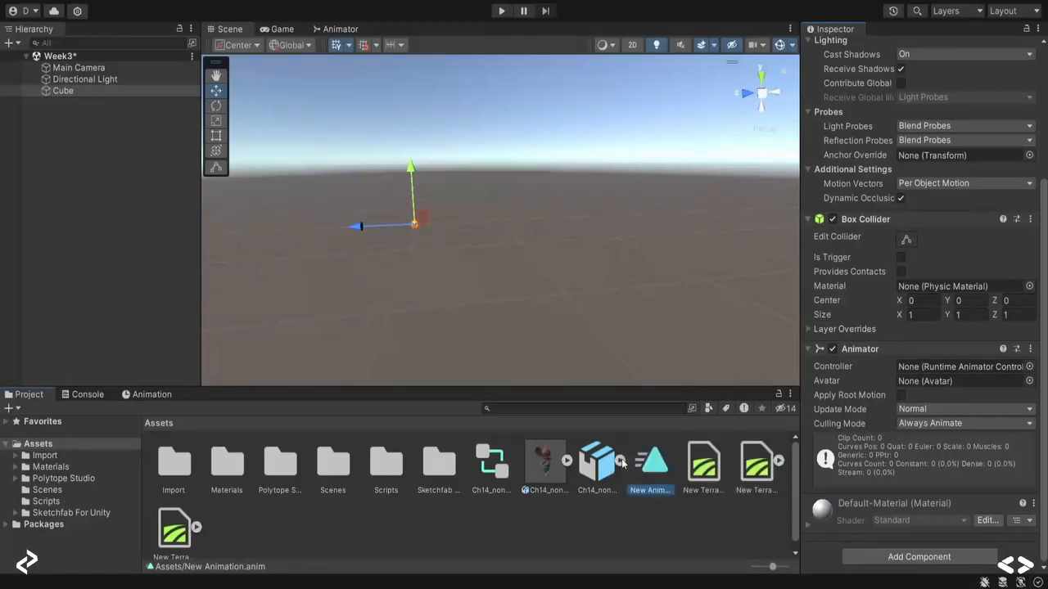
click(489, 465)
double_click(489, 465)
click(636, 287)
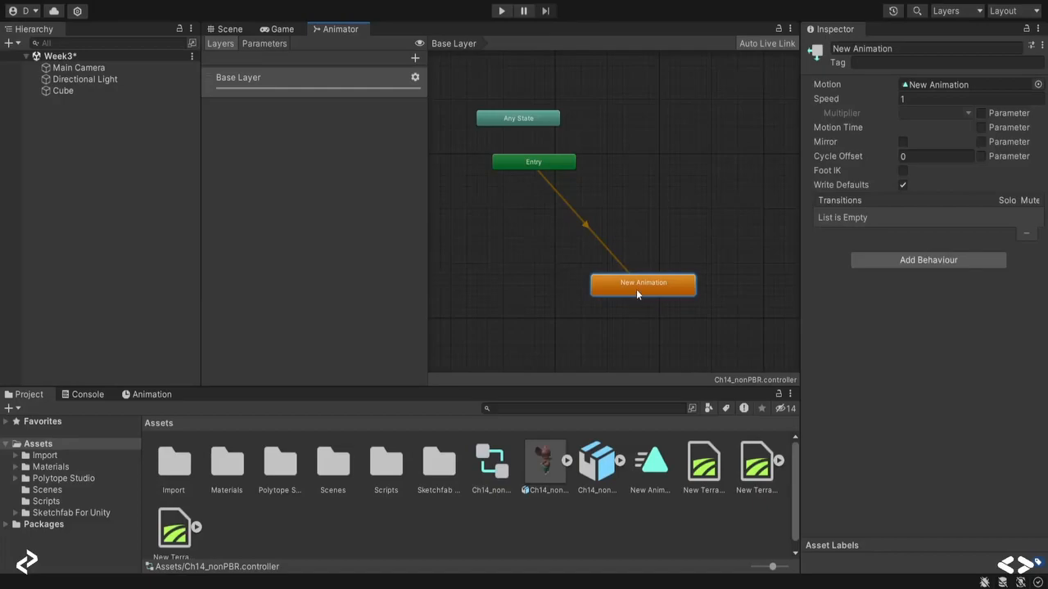
Assign the Ch14_nonPBR controller to the Cube's Animator component in the scene.
click(226, 29)
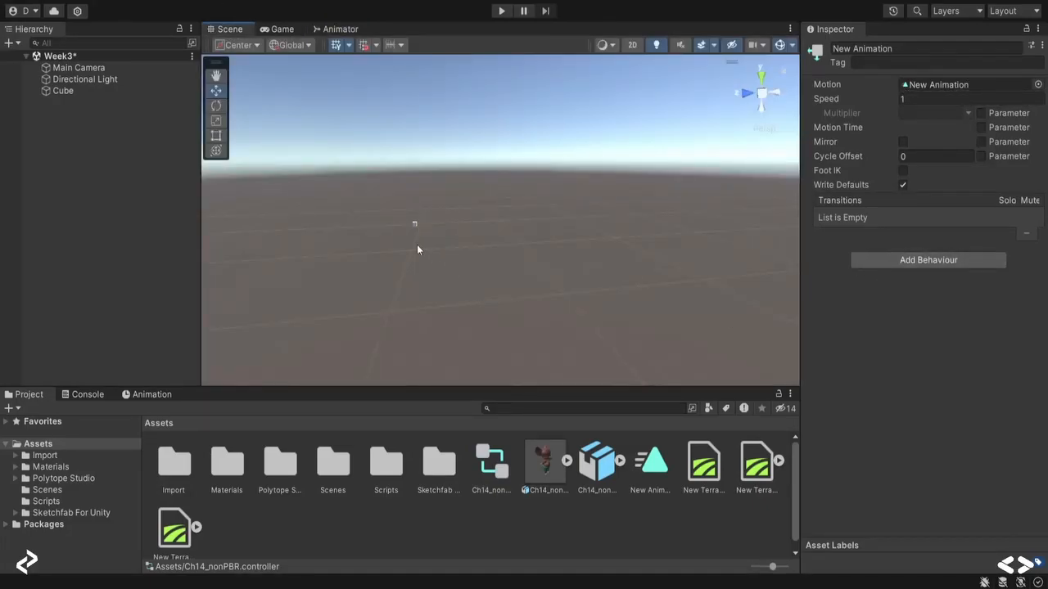
click(416, 221)
drag(491, 463, 932, 422)
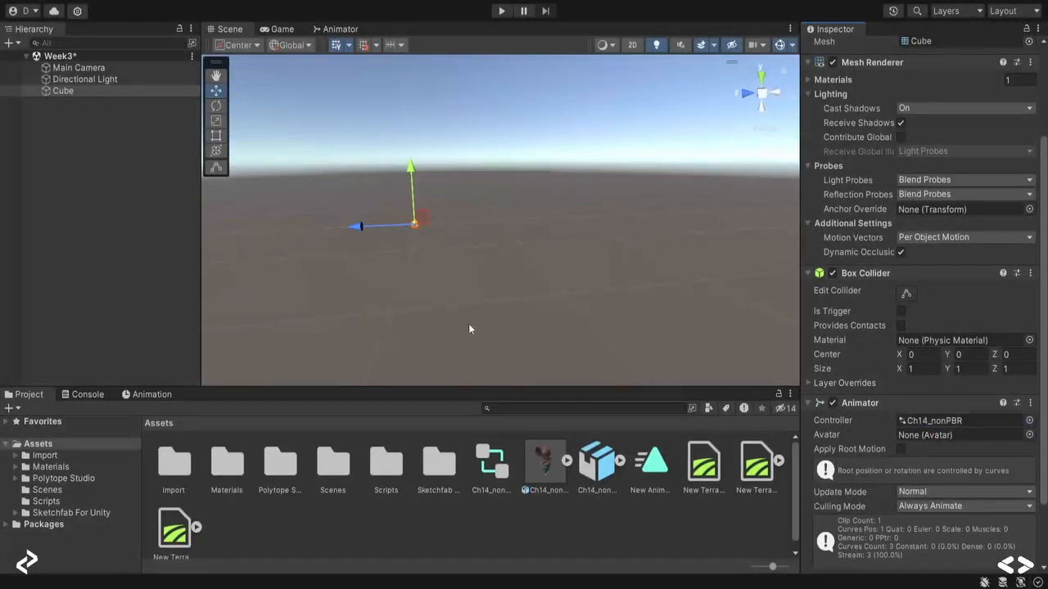
Move the cube toward the Main Camera, near its far clipping plane, and check the Game view.
click(75, 69)
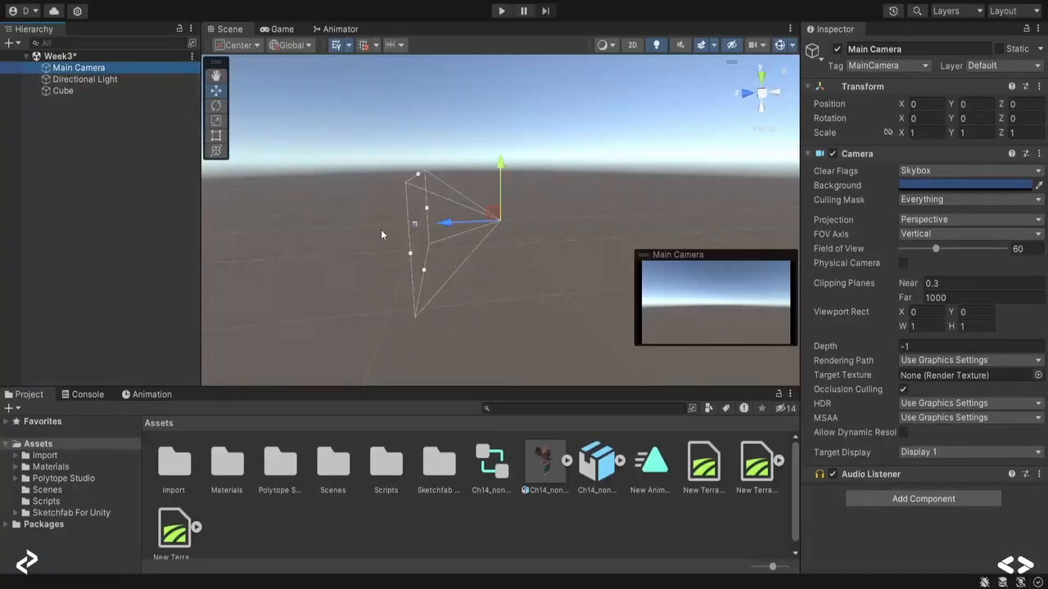
click(412, 230)
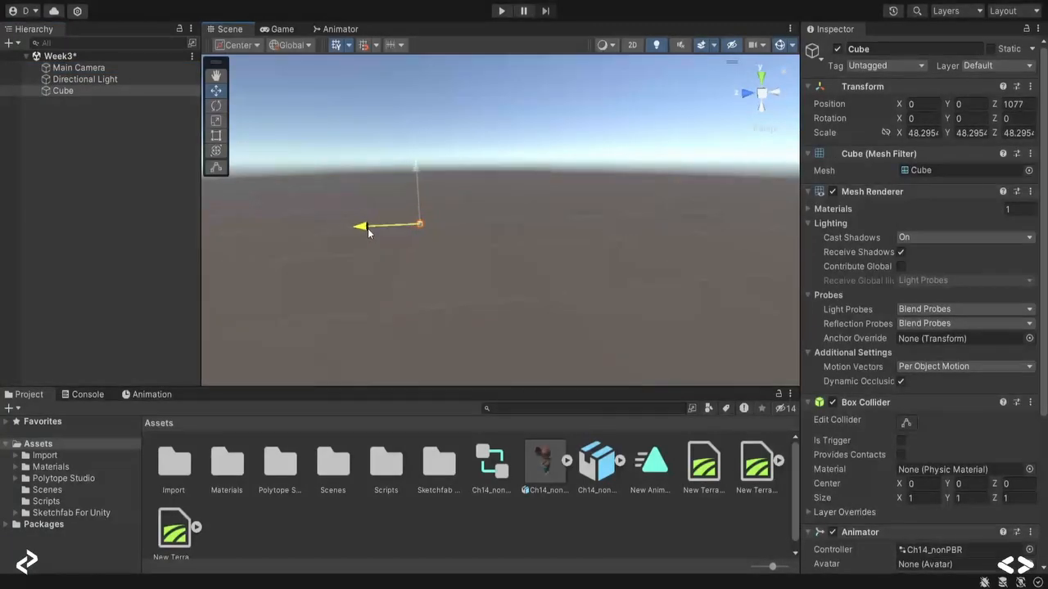
click(111, 68)
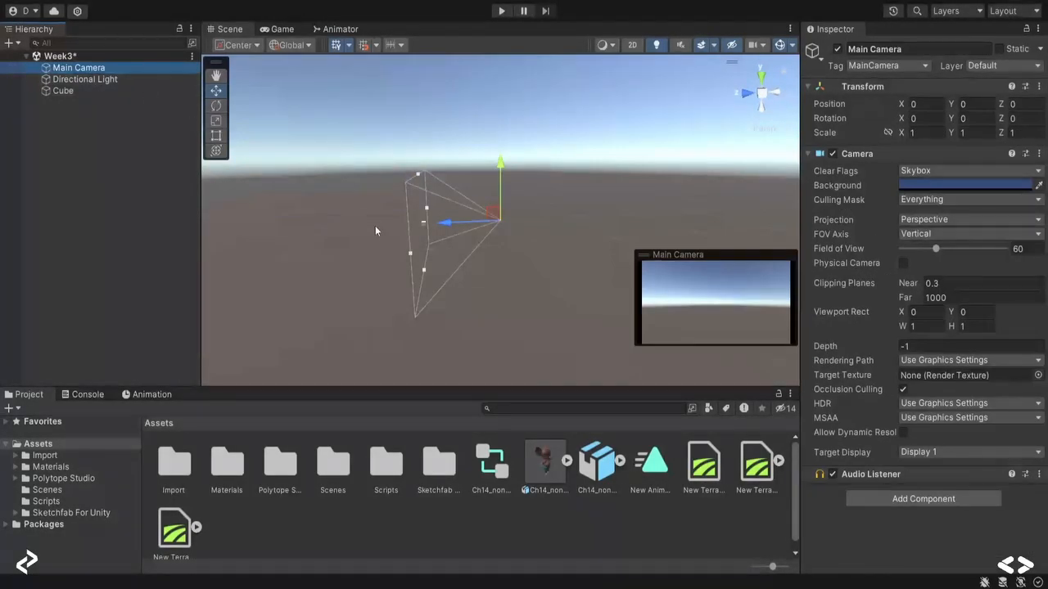
click(282, 29)
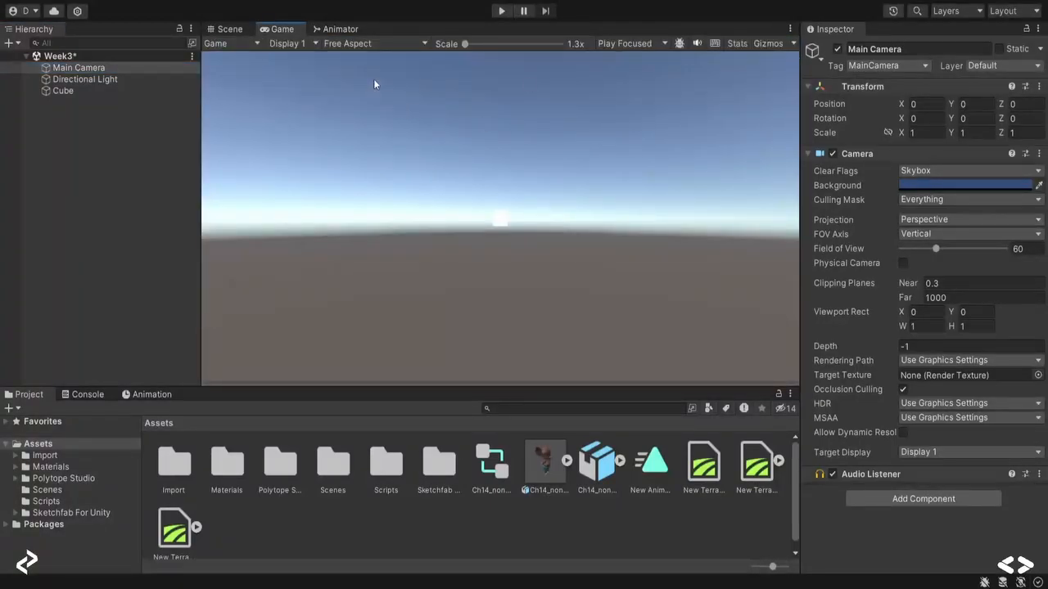
Move the cube closer to the camera to about Z 835 and compare its position with the Main Camera's frustum.
click(230, 28)
click(427, 226)
drag(390, 227, 403, 227)
click(282, 29)
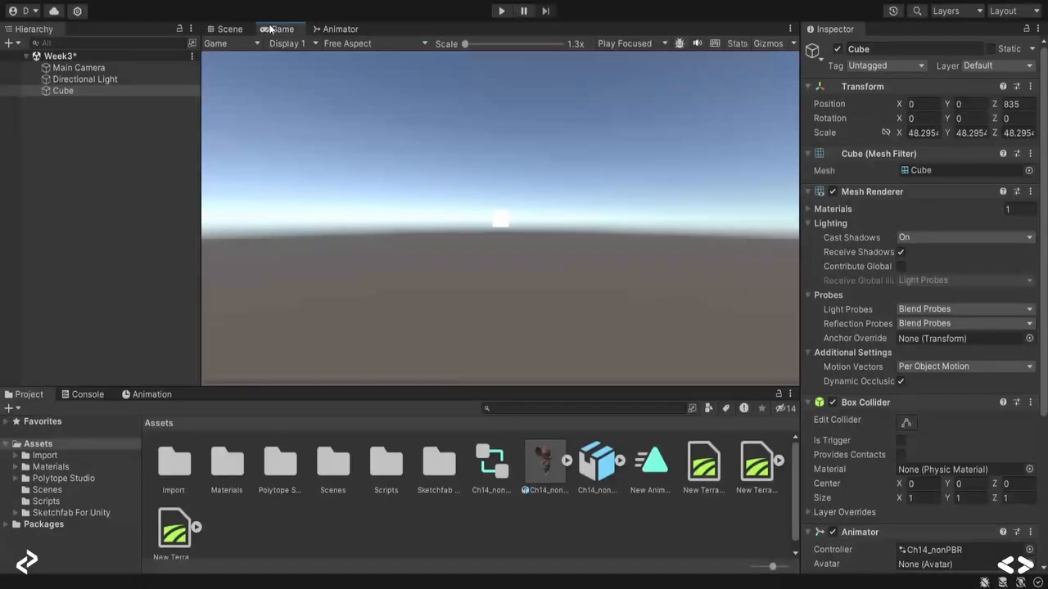
click(224, 31)
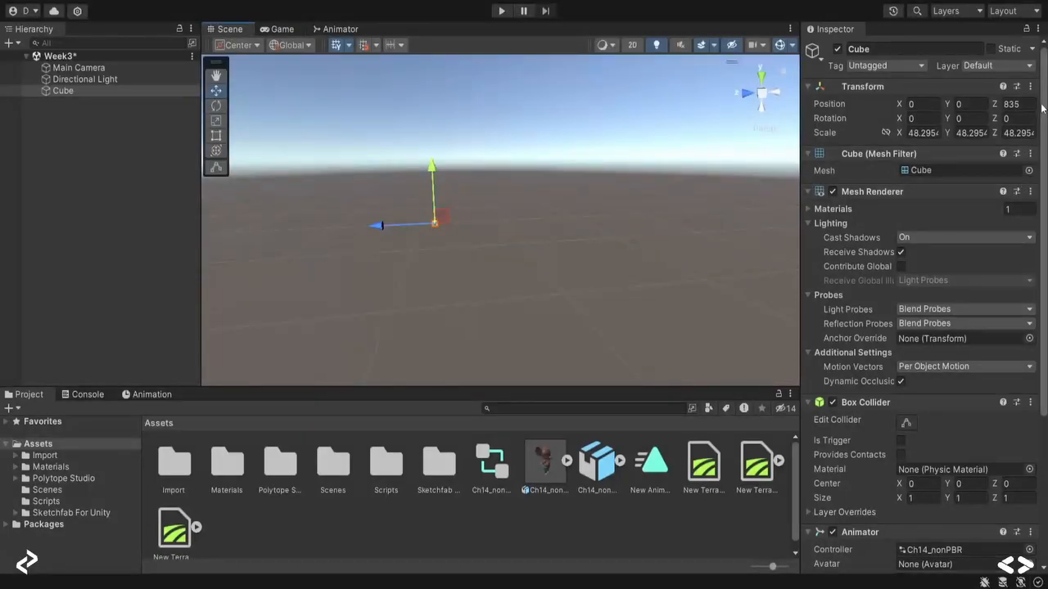
click(98, 69)
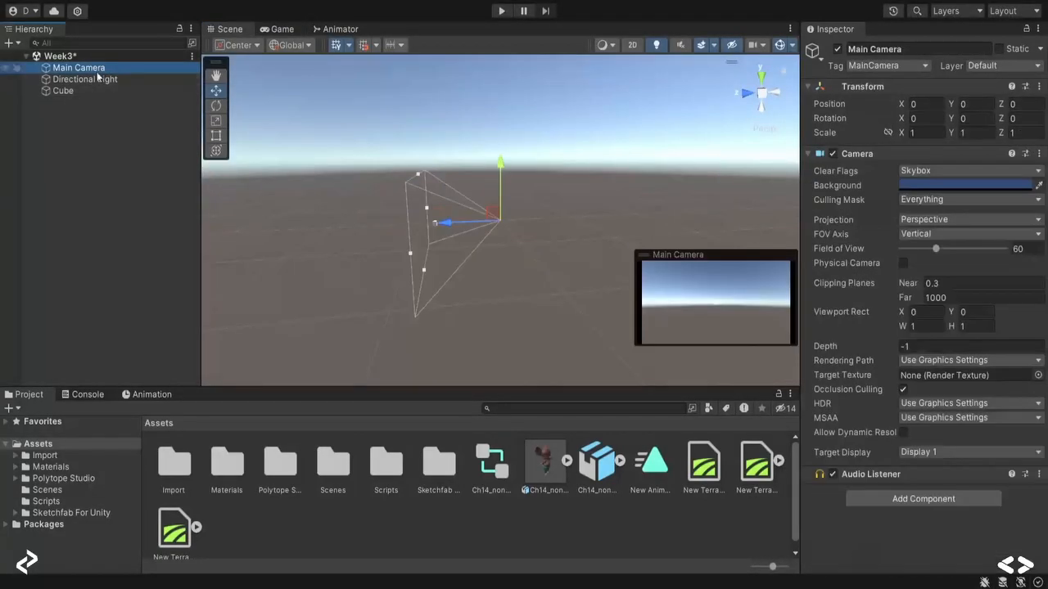
click(155, 90)
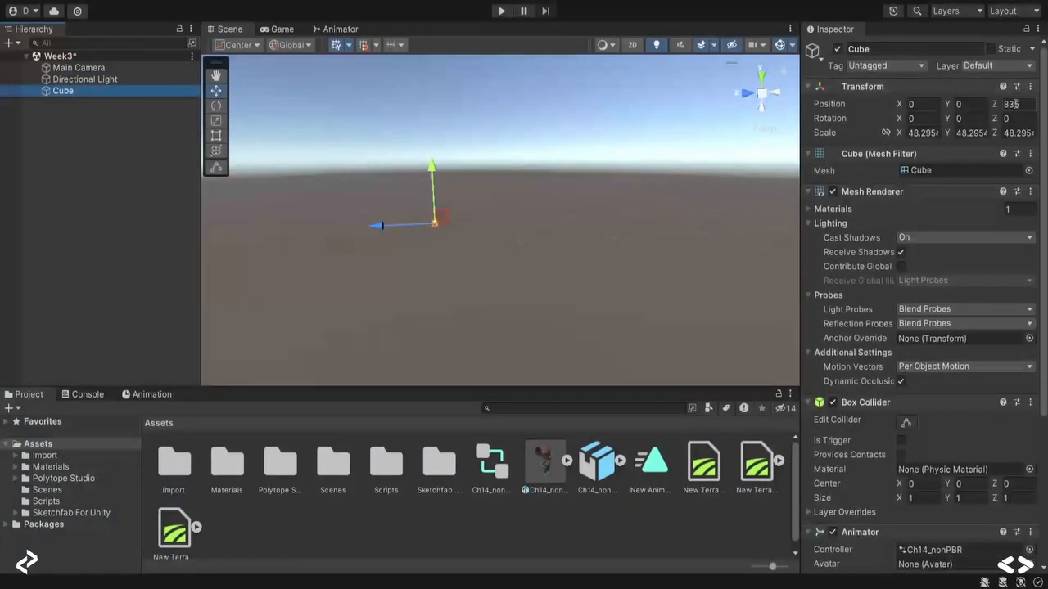
click(86, 68)
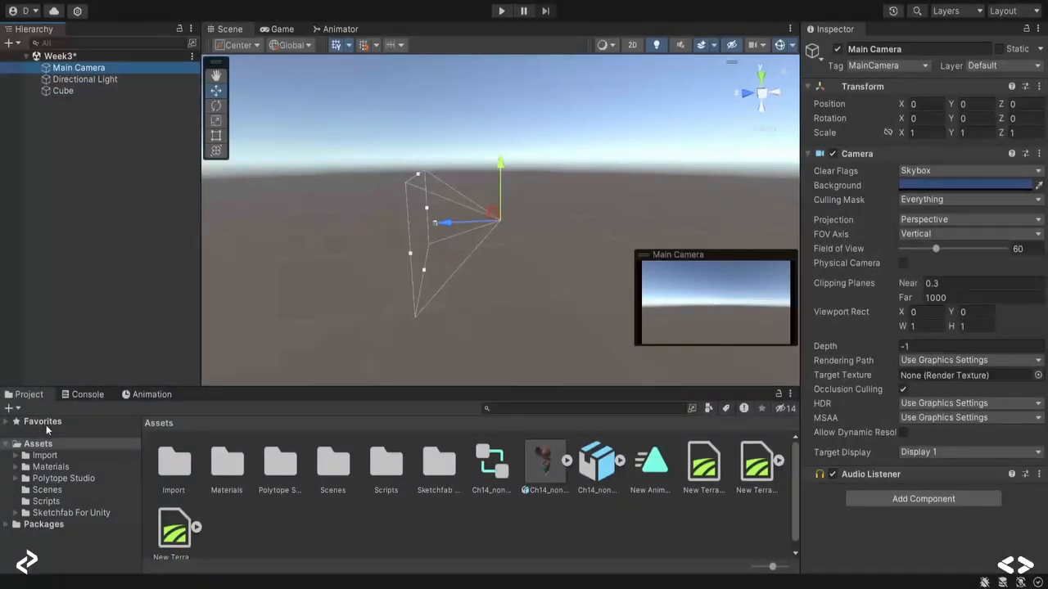
Reopen the New Animation clip, increase Position.z at frame 60, and return to frame 0.
click(133, 393)
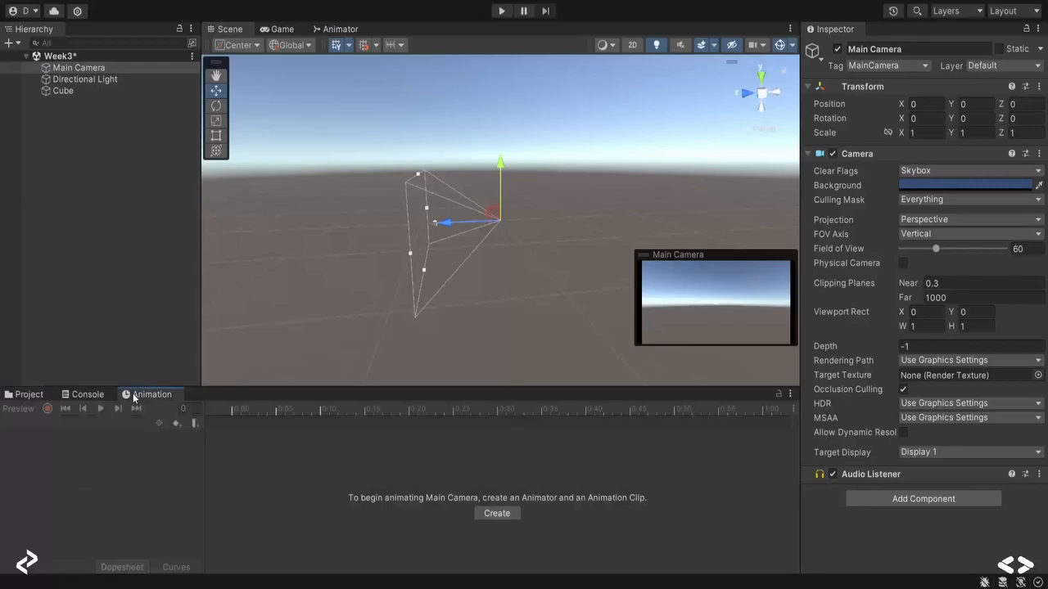
click(37, 395)
click(493, 462)
double_click(647, 463)
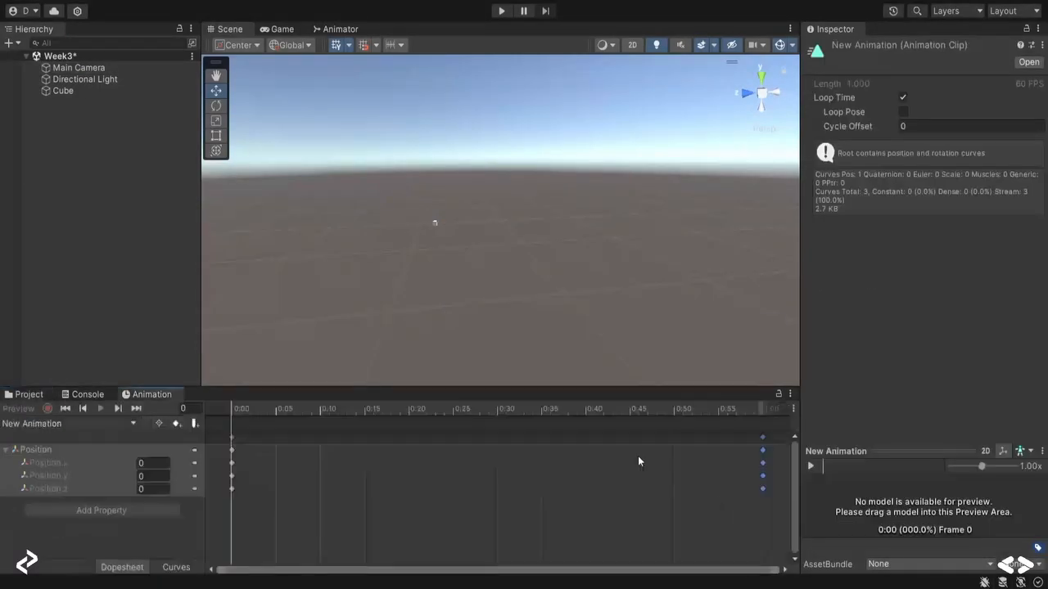
click(190, 408)
text(60)
key(Return)
click(158, 489)
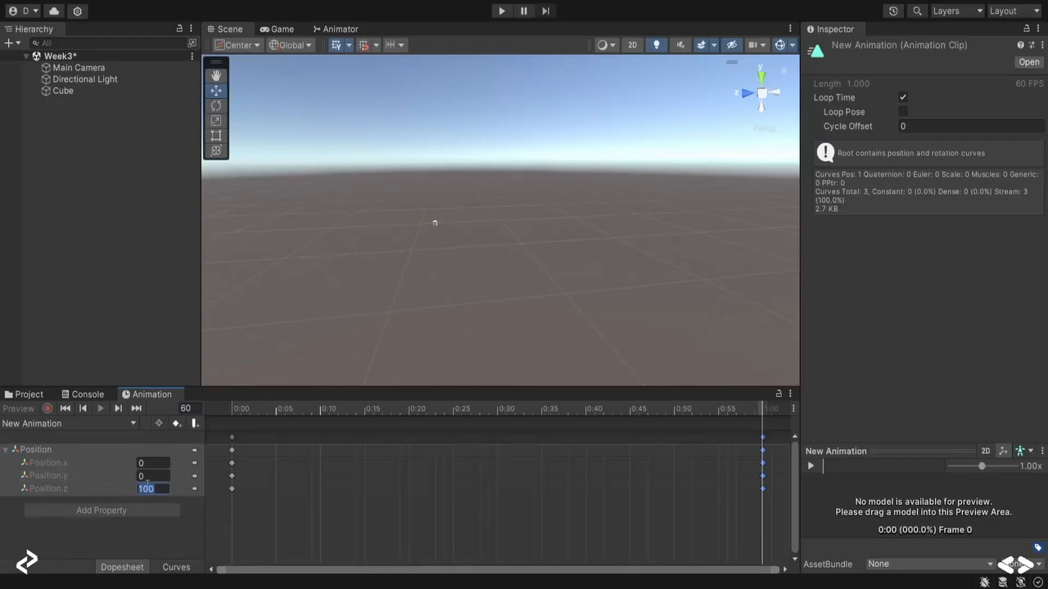
text(0)
click(233, 410)
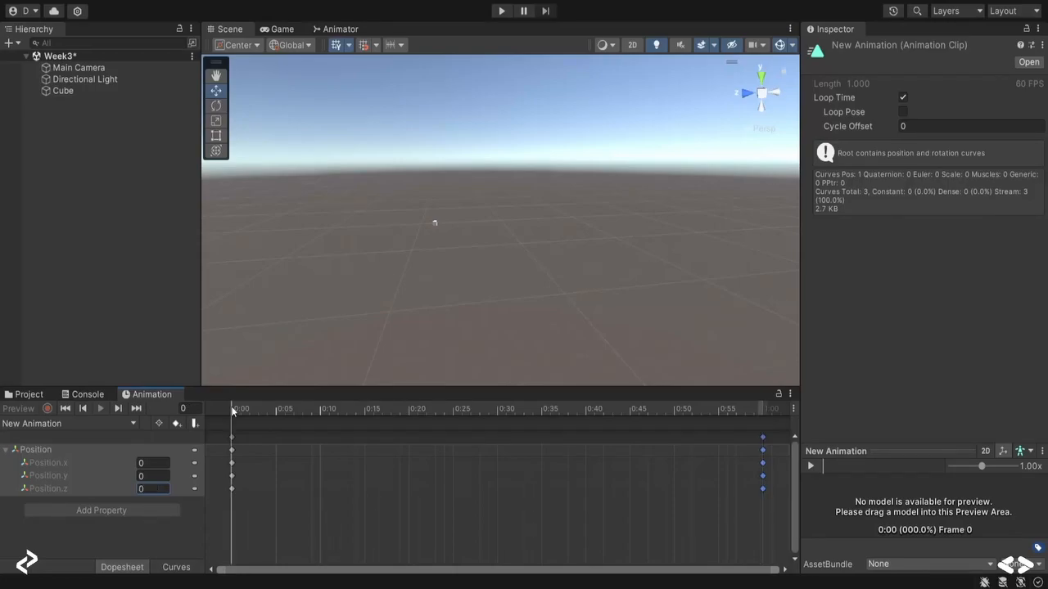
Play the scene in the Game view to watch the cube's animation, and stop it.
click(285, 31)
click(500, 11)
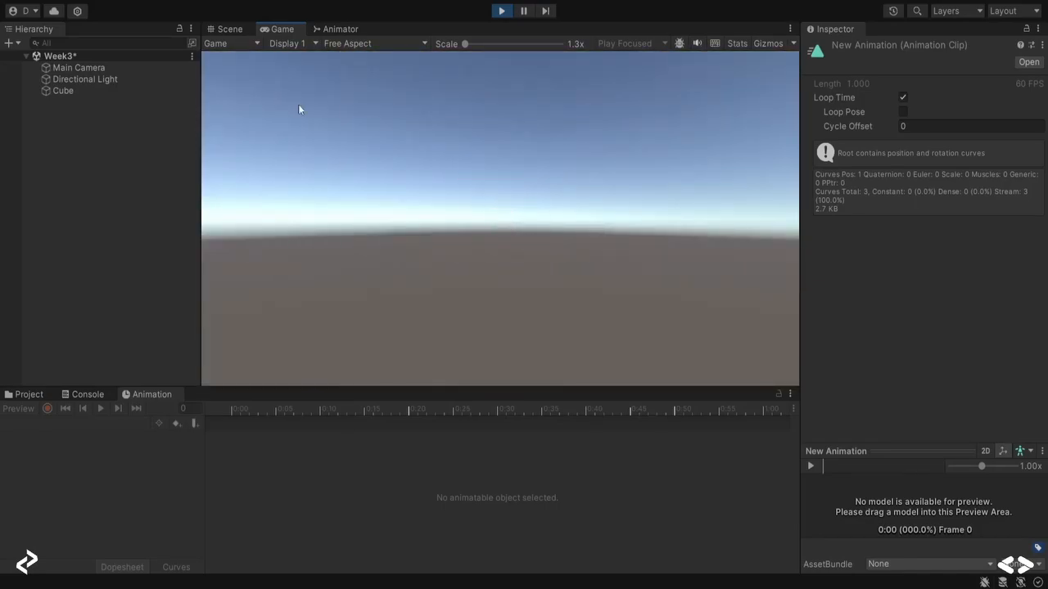
click(502, 10)
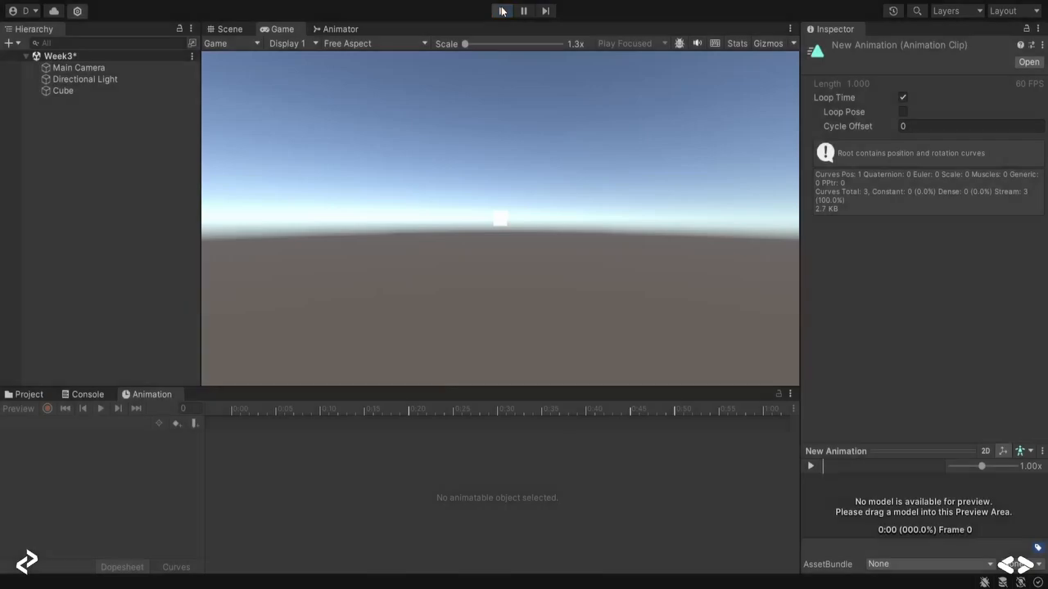
Return to the Scene view and make the Main Camera a child of the Cube.
click(228, 30)
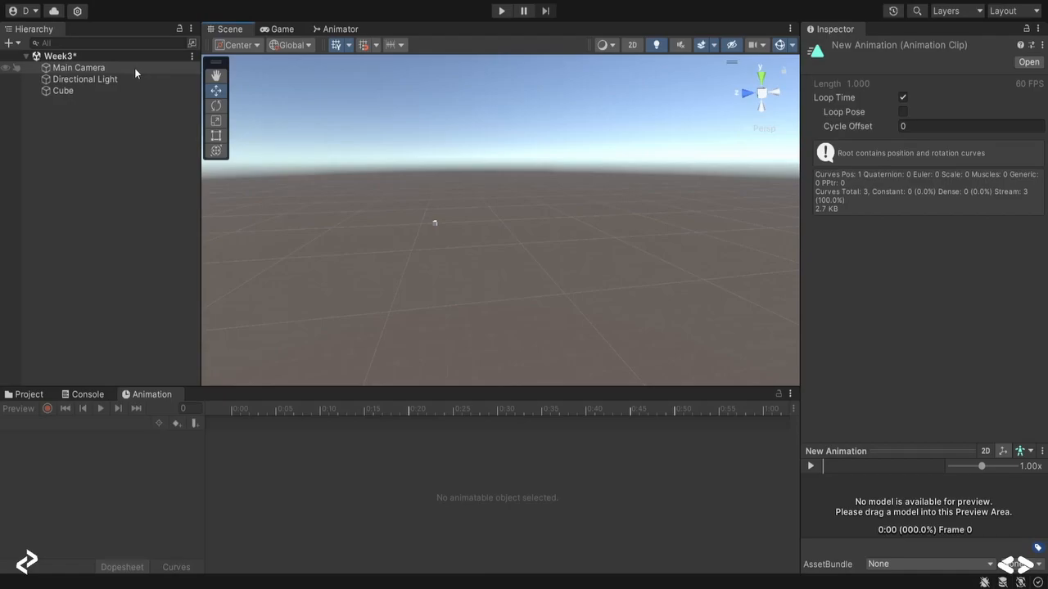
mouse_move(117, 68)
mouse_down()
mouse_move(121, 93)
mouse_move(126, 67)
mouse_up()
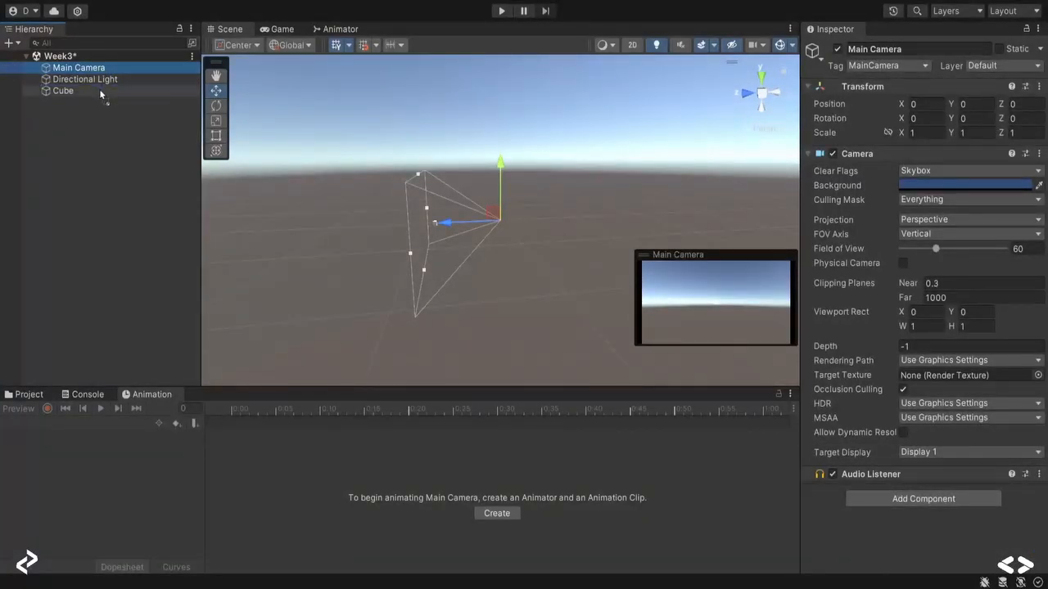
drag(100, 91, 100, 91)
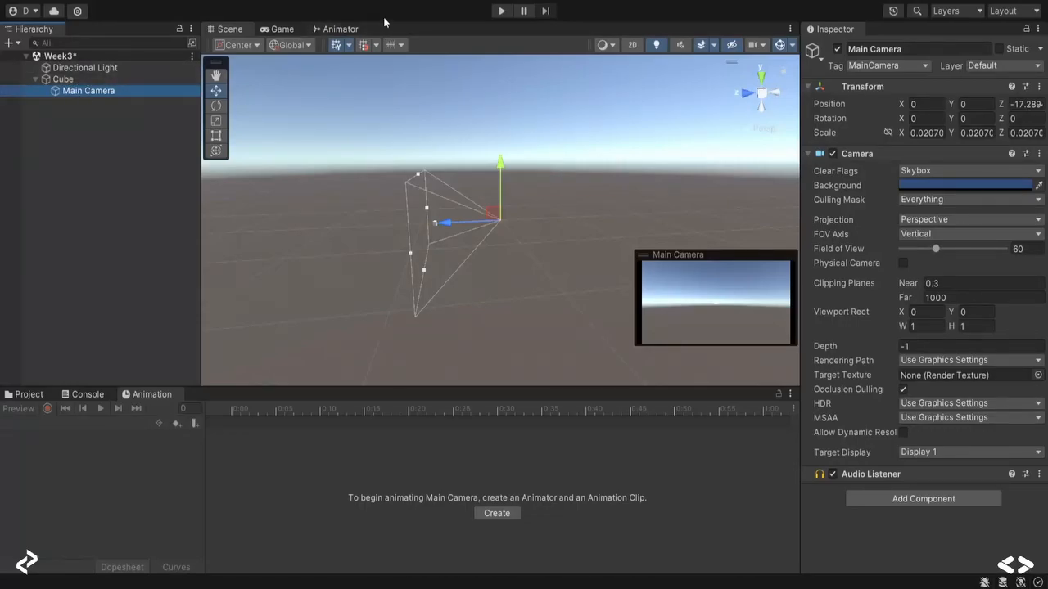
Play the scene, compare the cube and its child Main Camera in the Game and Scene views, and stop playback.
click(501, 11)
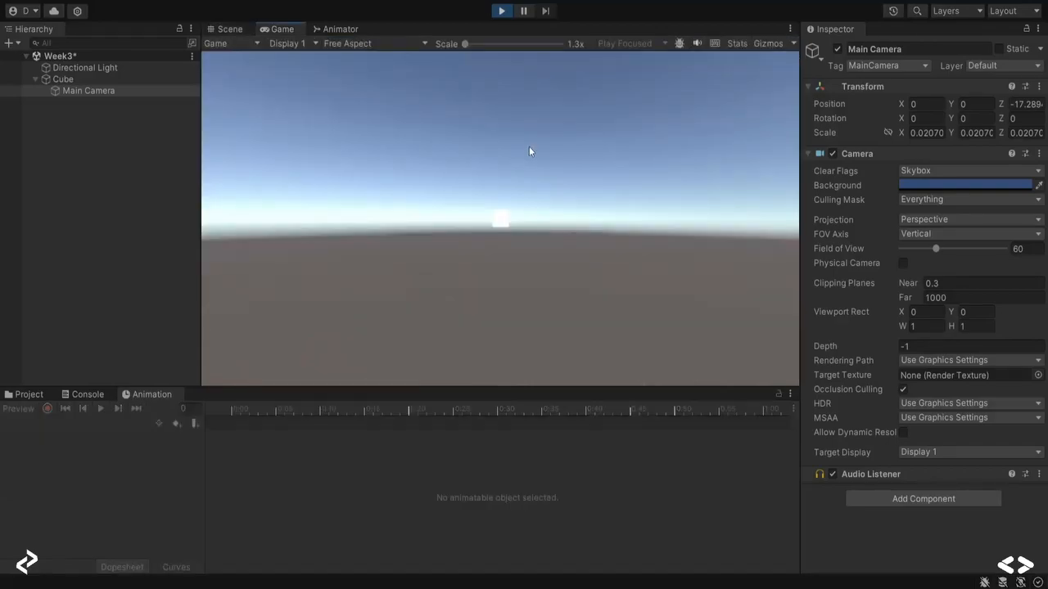
click(232, 29)
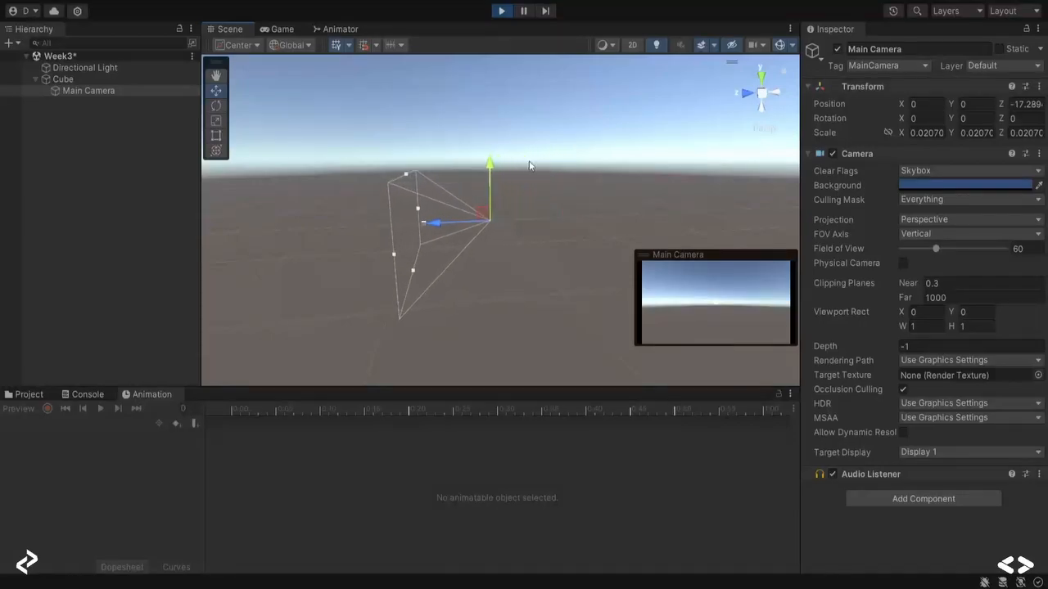
click(279, 28)
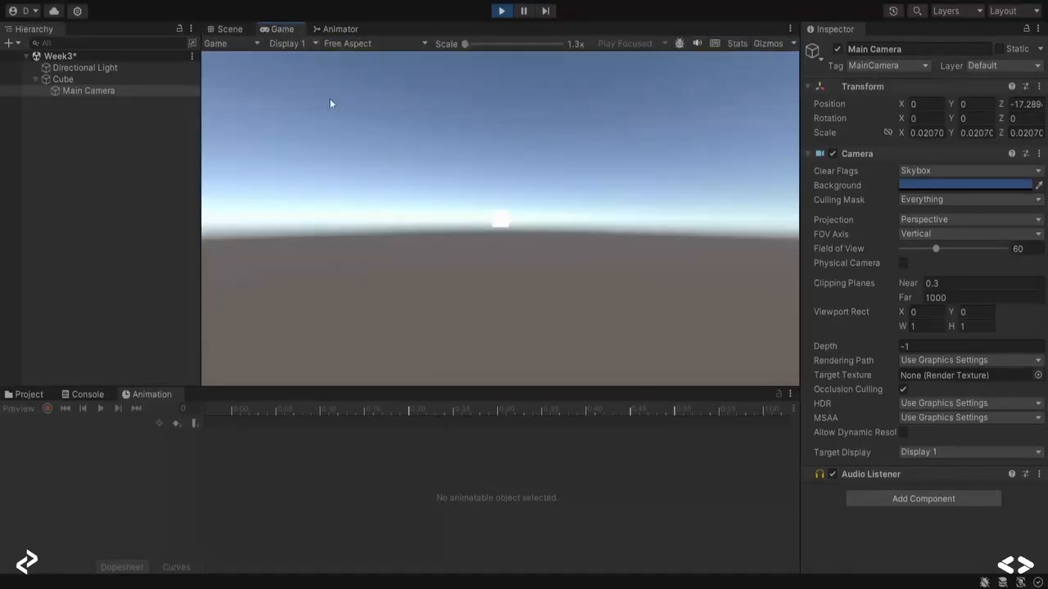
click(238, 28)
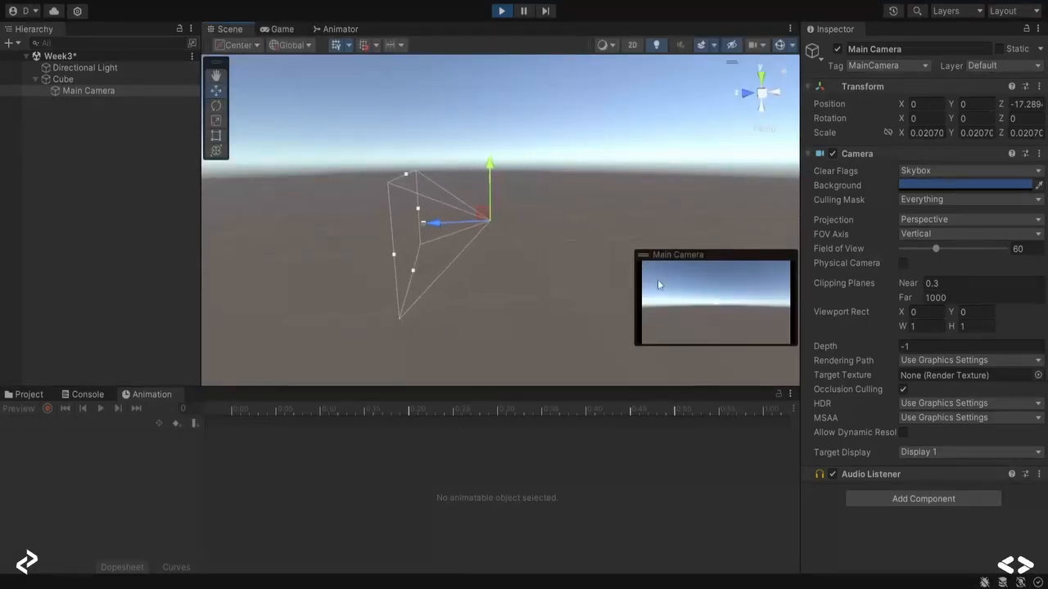
click(282, 30)
click(239, 33)
click(503, 9)
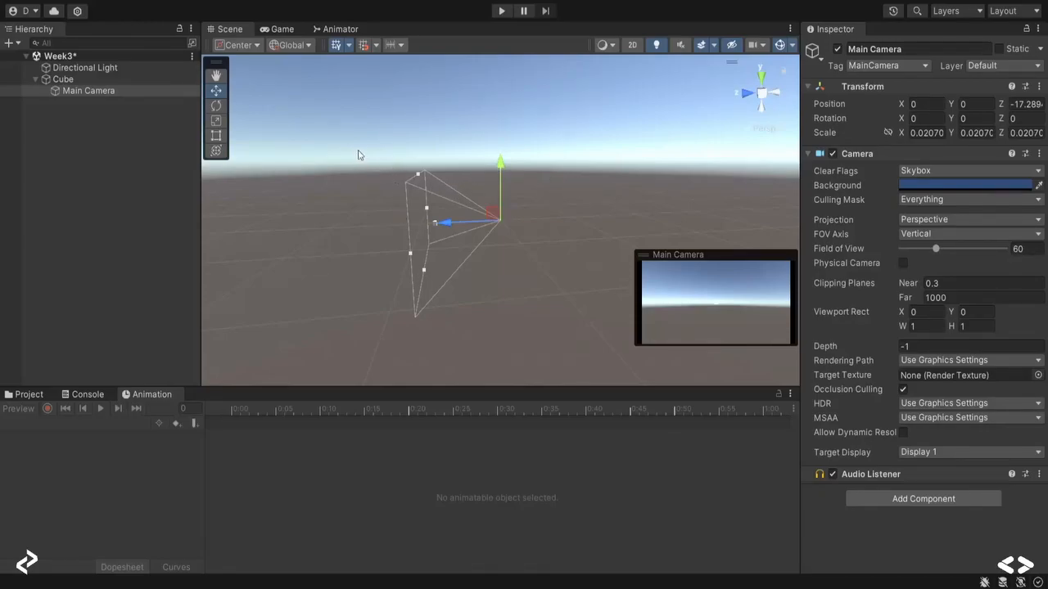
Detach the Main Camera from the Cube and scale the cube up uniformly to about 448.8.
drag(93, 90, 100, 68)
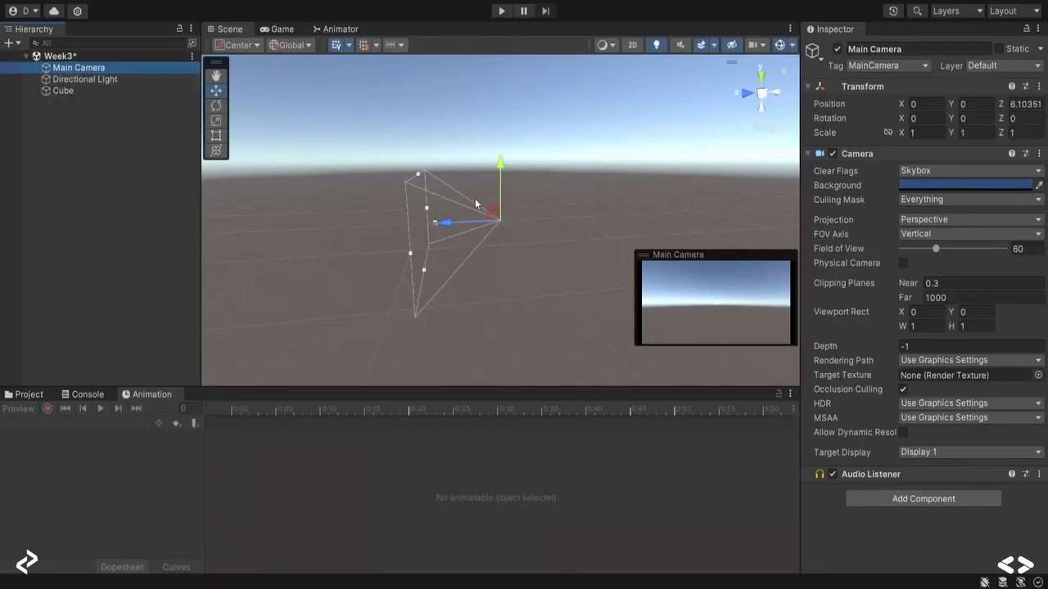
click(434, 223)
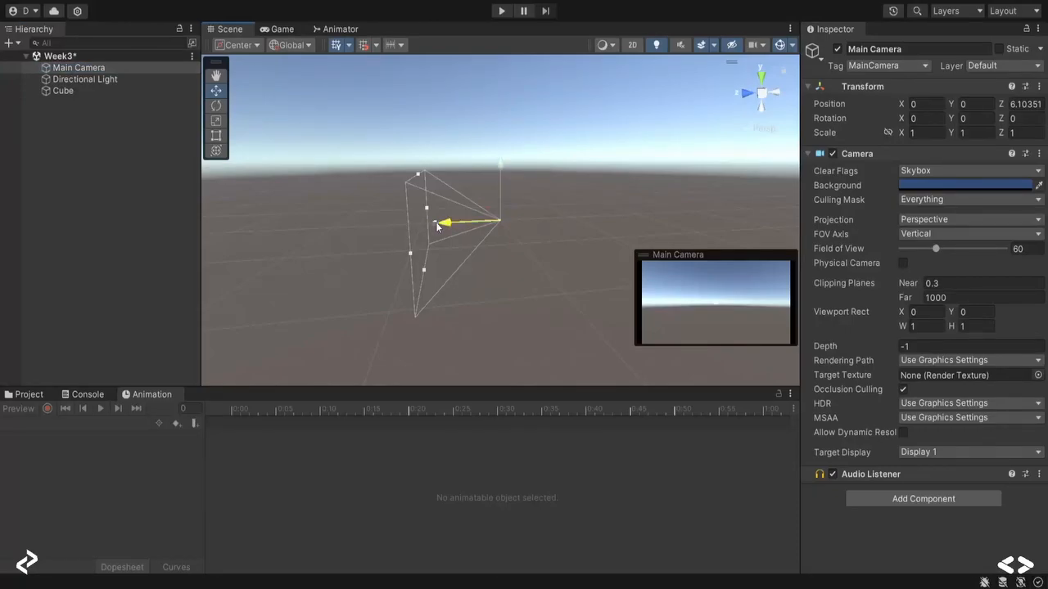
click(123, 91)
click(216, 120)
drag(435, 223, 500, 180)
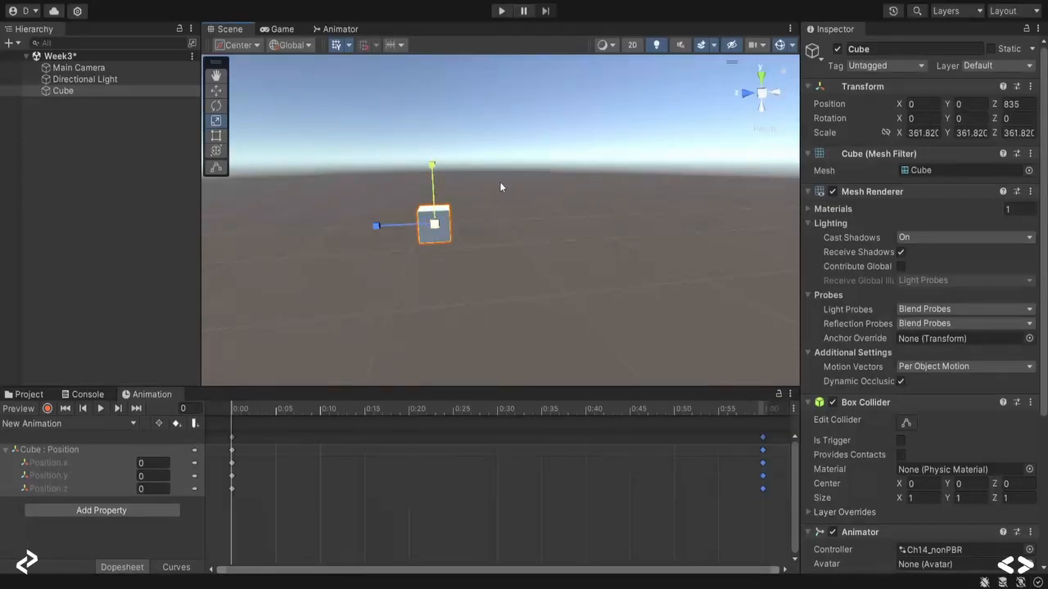
click(453, 217)
click(435, 226)
drag(435, 225, 449, 219)
Move the Main Camera along Z to about 826, inside the cube.
click(105, 70)
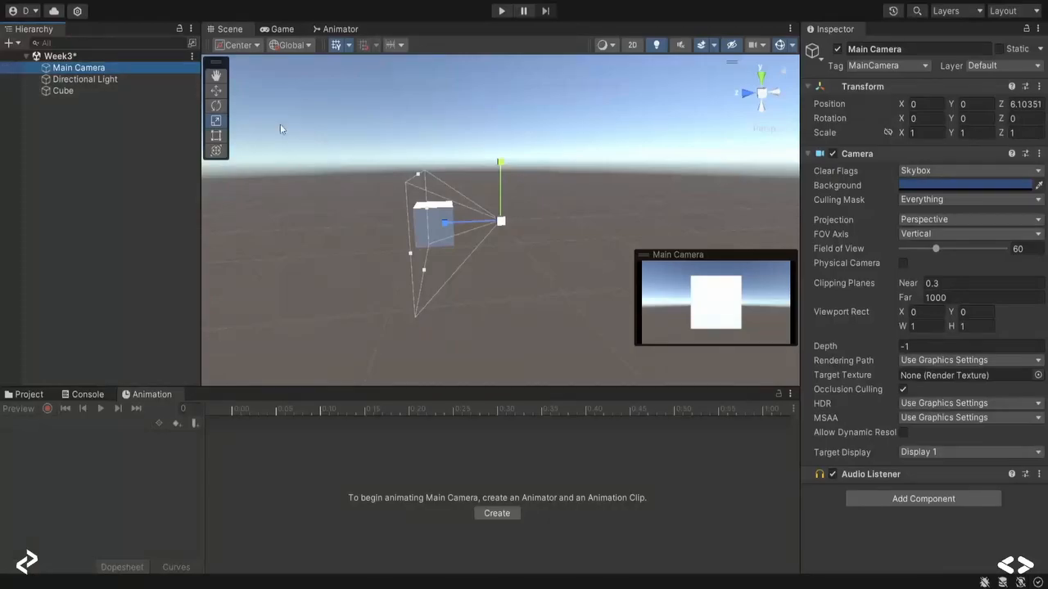
click(216, 90)
drag(446, 223, 378, 224)
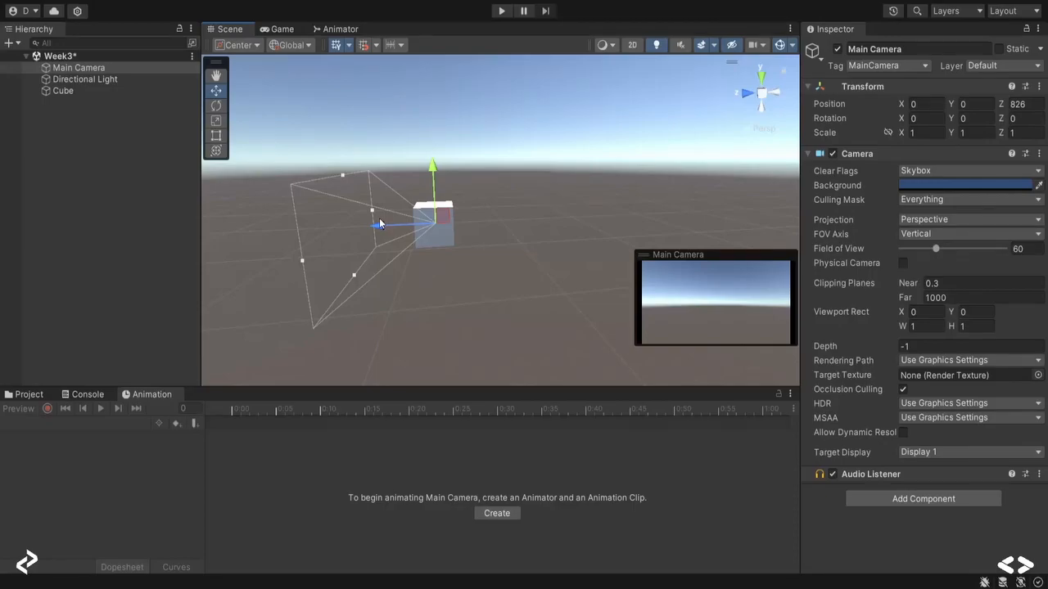
Play the scene to watch the cube's motion relative to the unparented Main Camera, and stop playback.
click(502, 11)
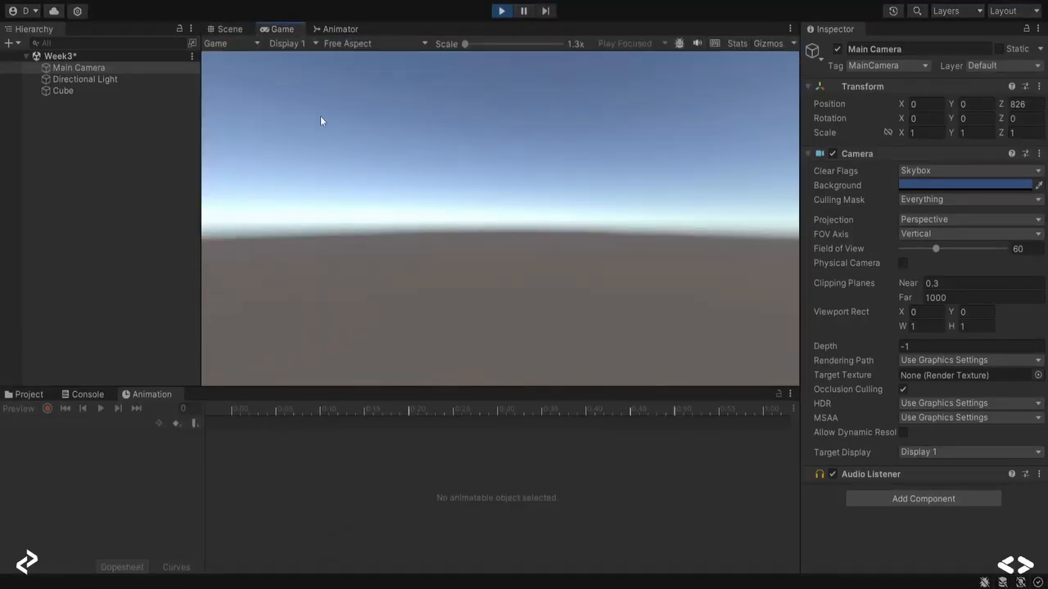
click(225, 30)
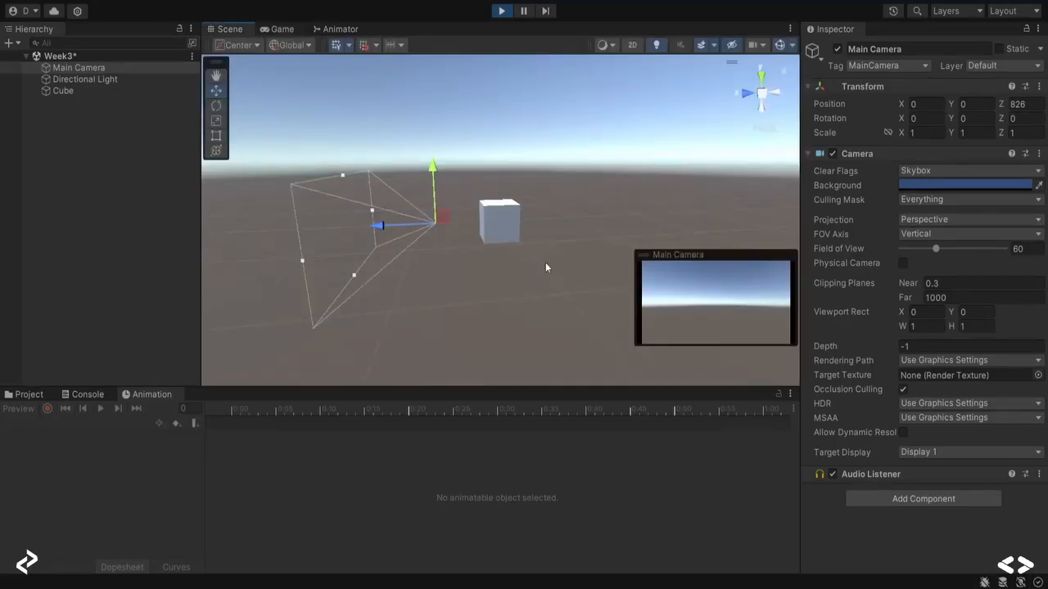
click(496, 13)
Frame the Main Camera in the Scene view and make it a child of the Cube.
double_click(89, 69)
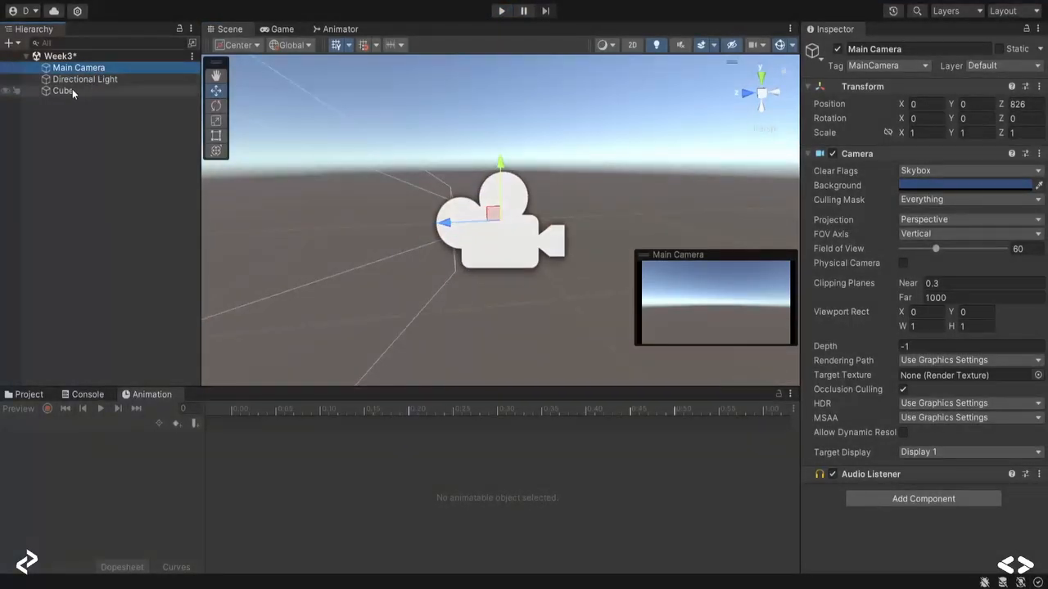
click(86, 82)
click(74, 91)
drag(78, 68, 103, 91)
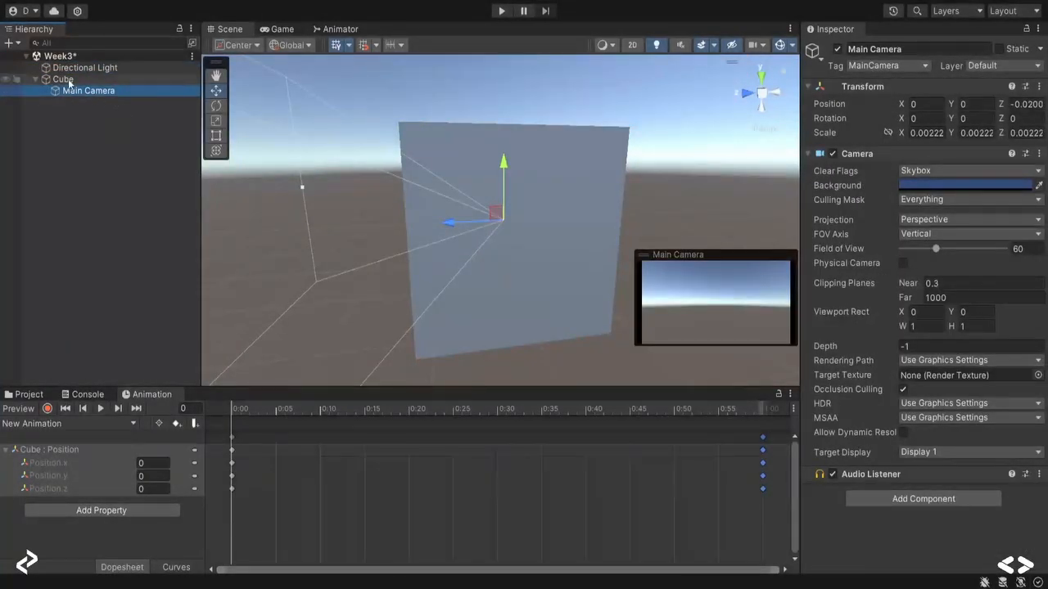
scroll(660, 124, down, 5)
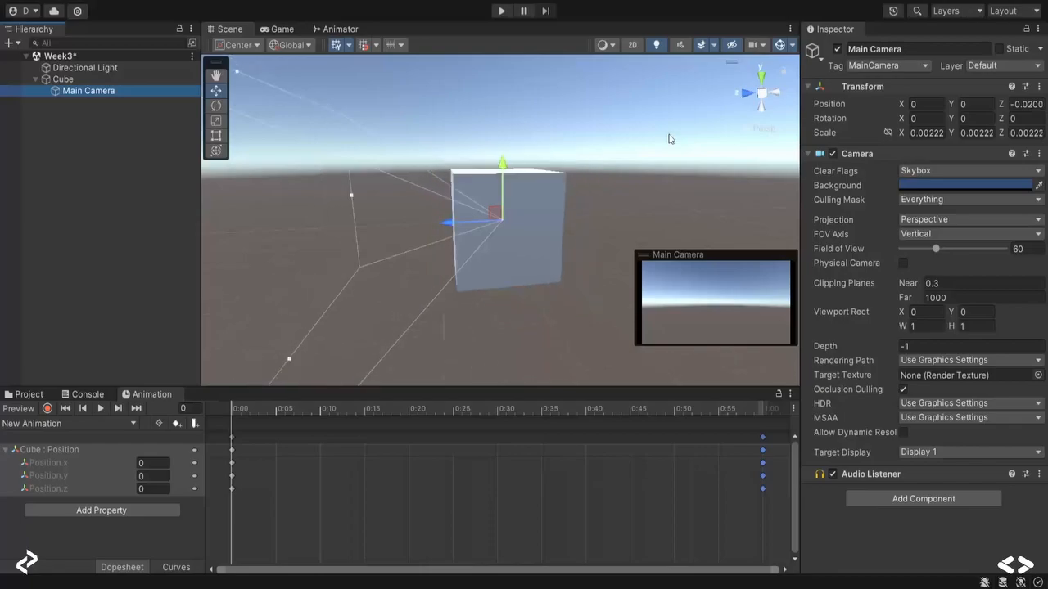
Play the scene with the camera inside the cube, check the Game and Scene views, and stop playback.
click(501, 11)
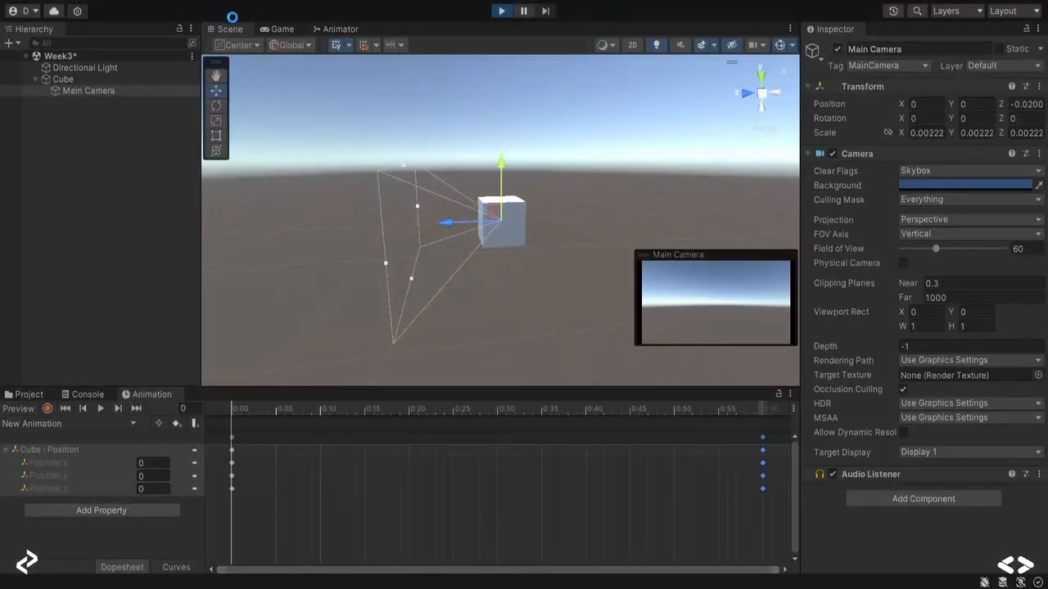
click(280, 36)
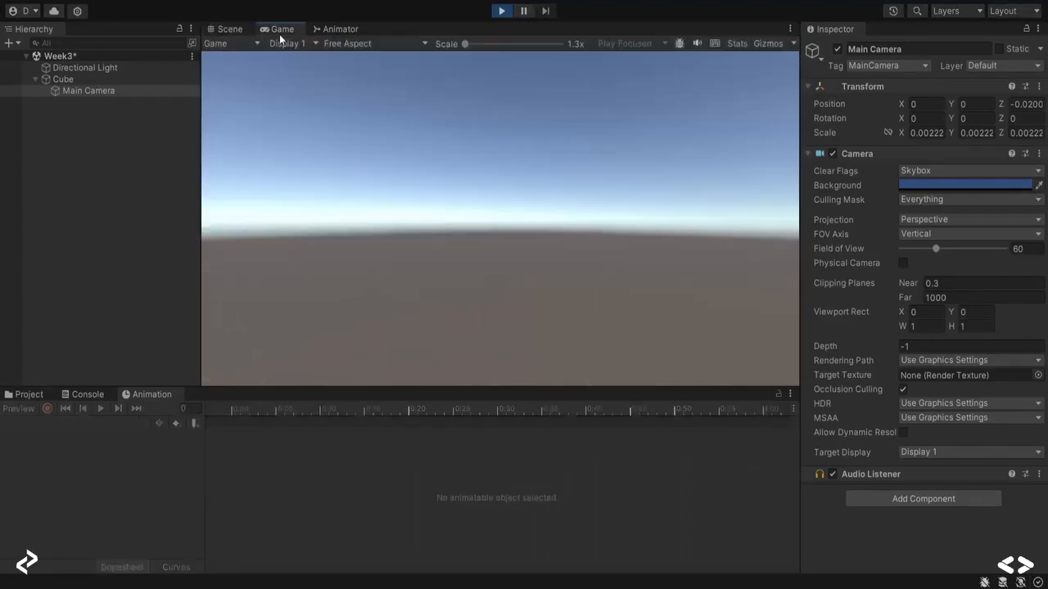
click(228, 32)
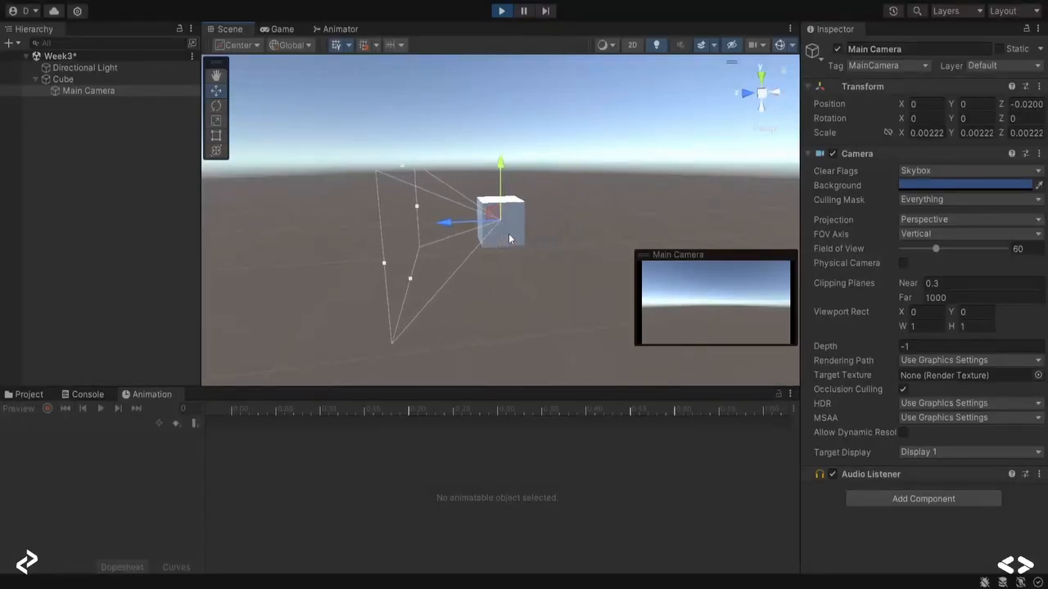
click(502, 11)
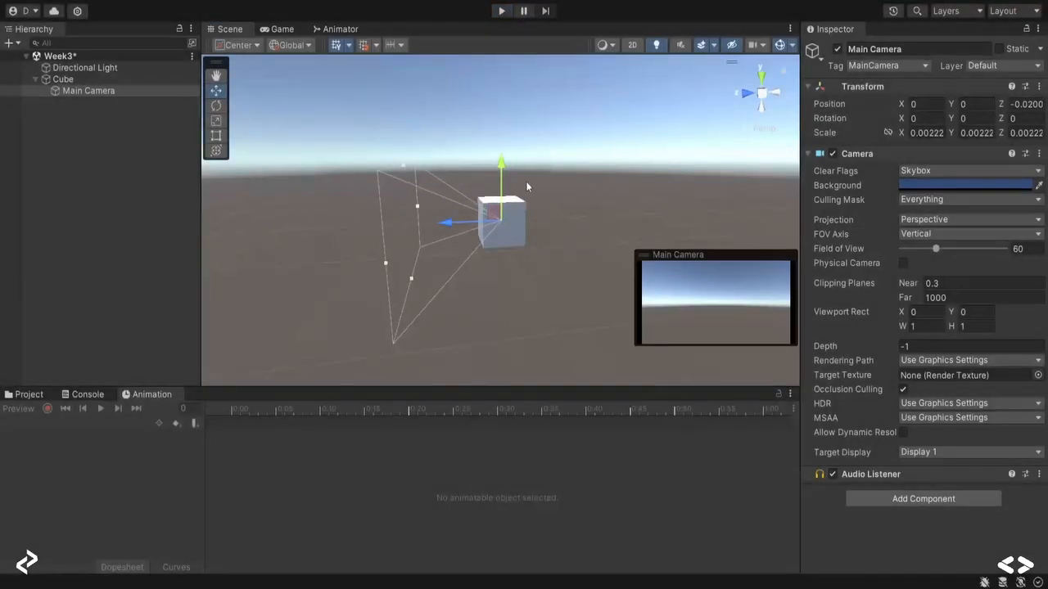
Move the Main Camera back along Z to about -2.39 relative to the Cube and detach it from the Cube.
drag(452, 230, 542, 221)
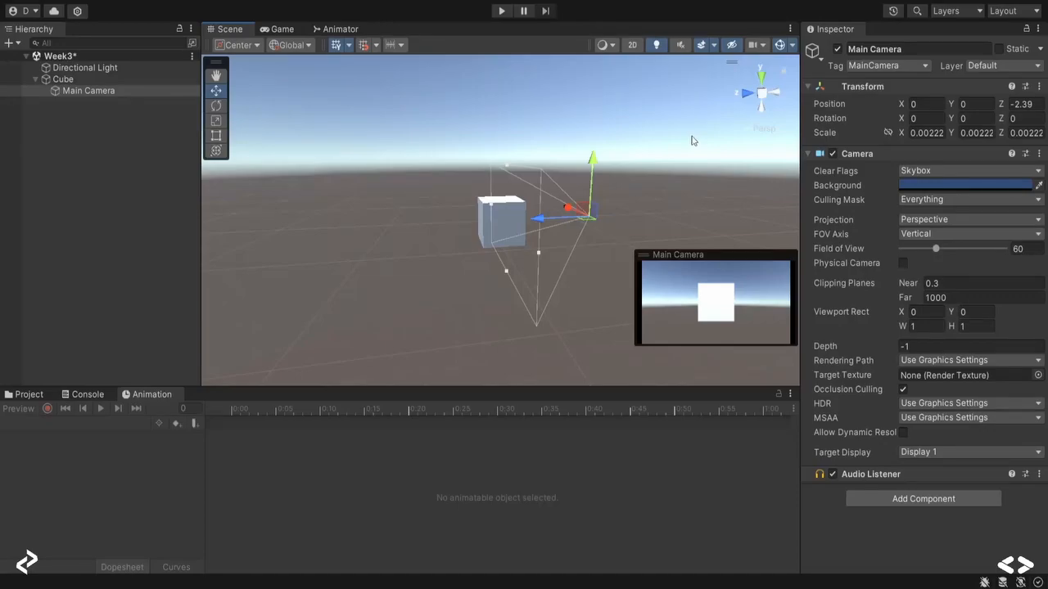
drag(86, 91, 86, 66)
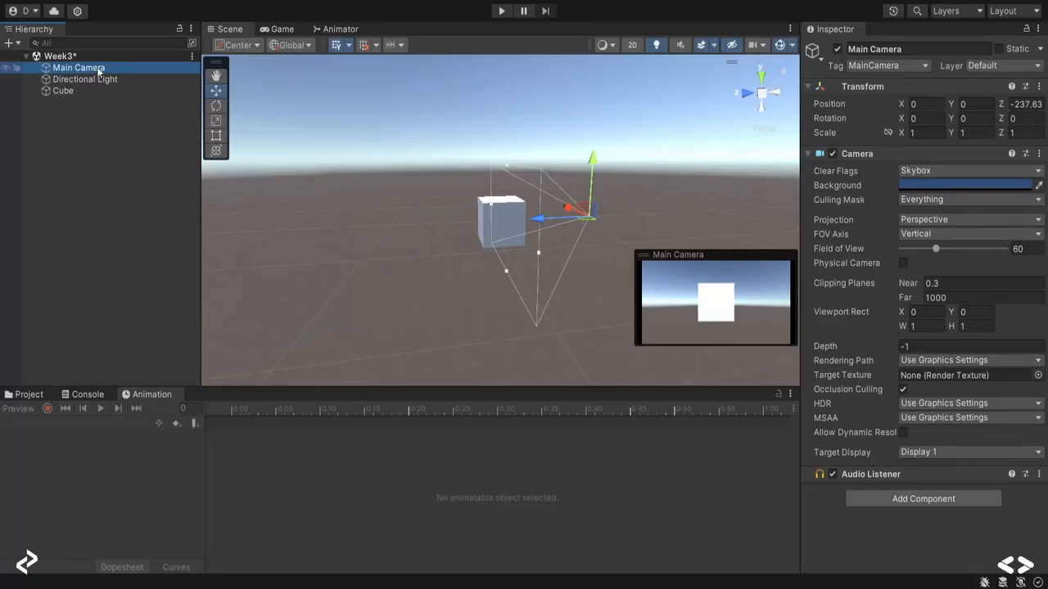
Remove the Animator component from the Cube and add one to the Main Camera with Ch14_nonPBR as its controller.
click(64, 92)
scroll(956, 368, down, 5)
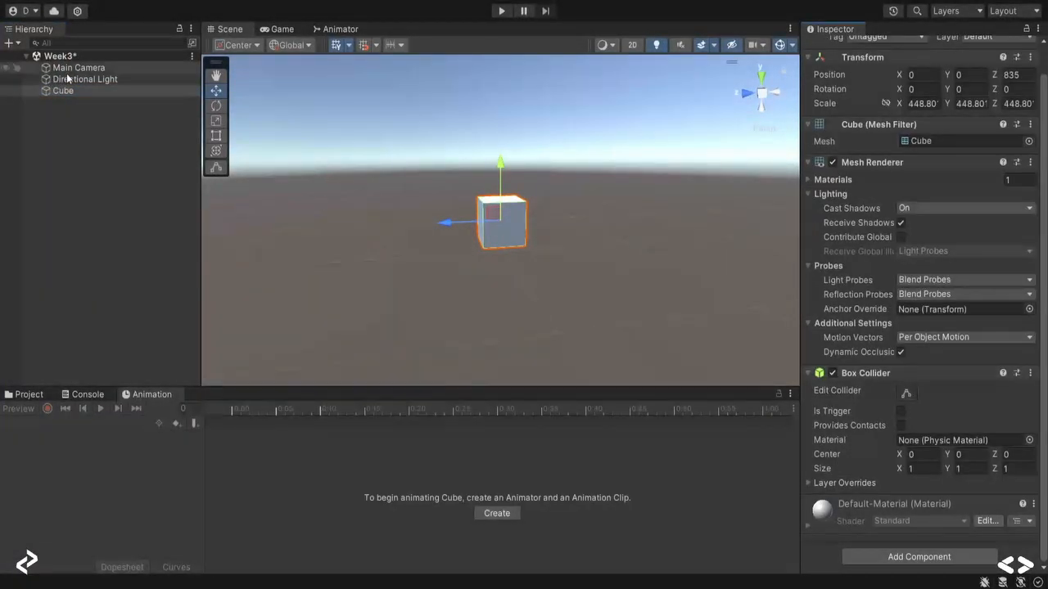
click(79, 68)
click(943, 499)
click(892, 413)
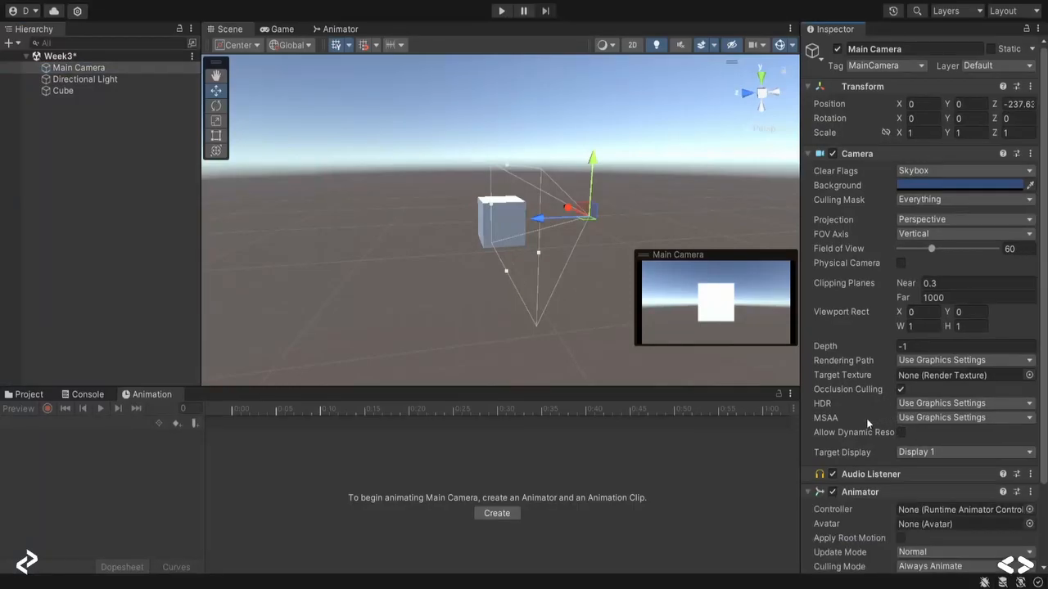
click(29, 395)
drag(492, 465, 959, 504)
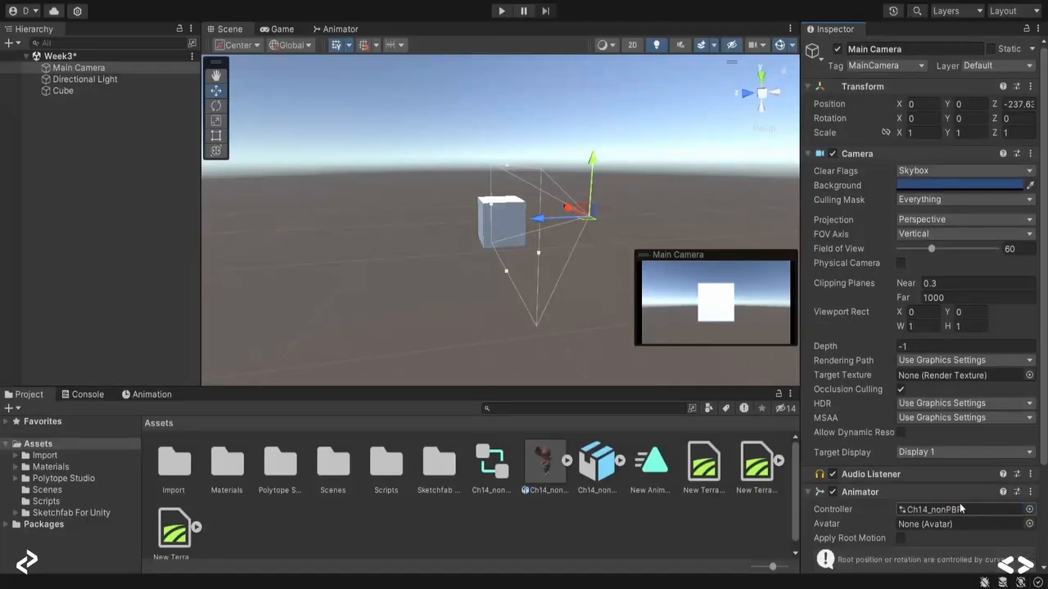
Make the Cube a child of the Main Camera, and play the scene to watch both move together before stopping it.
click(51, 93)
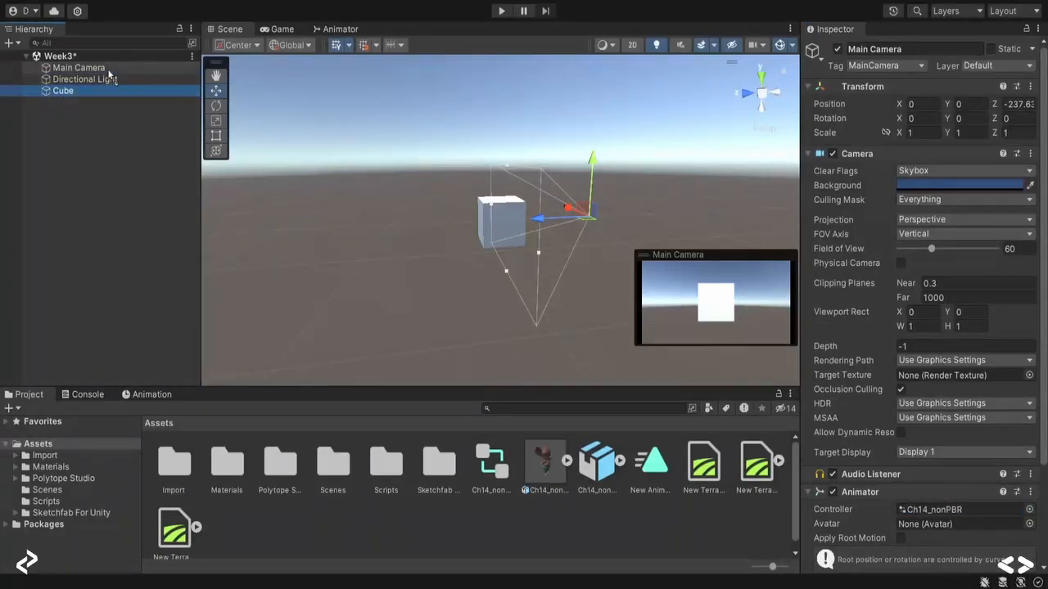
drag(108, 74, 107, 69)
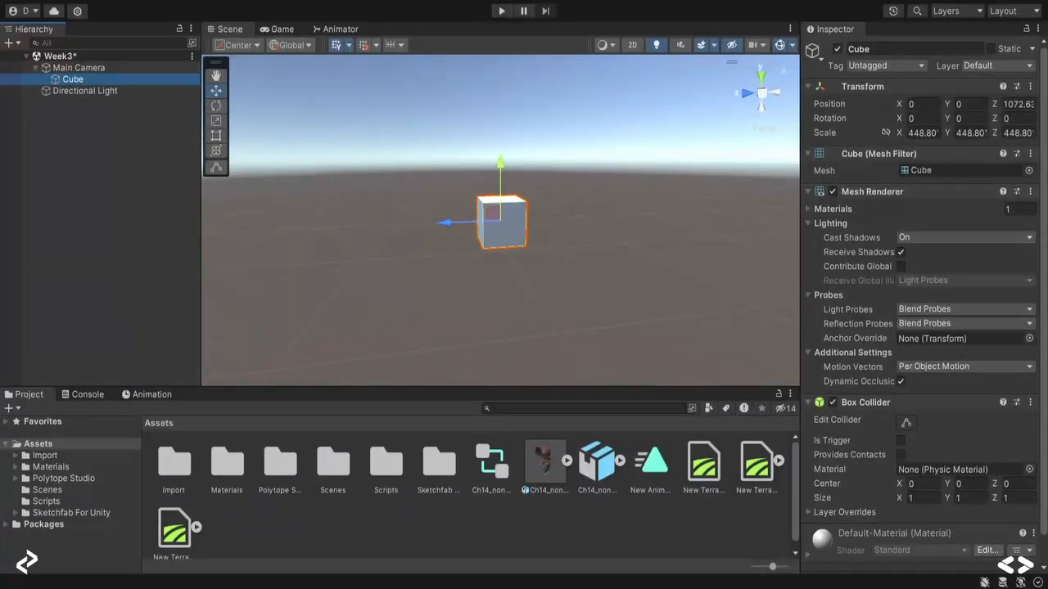
click(502, 12)
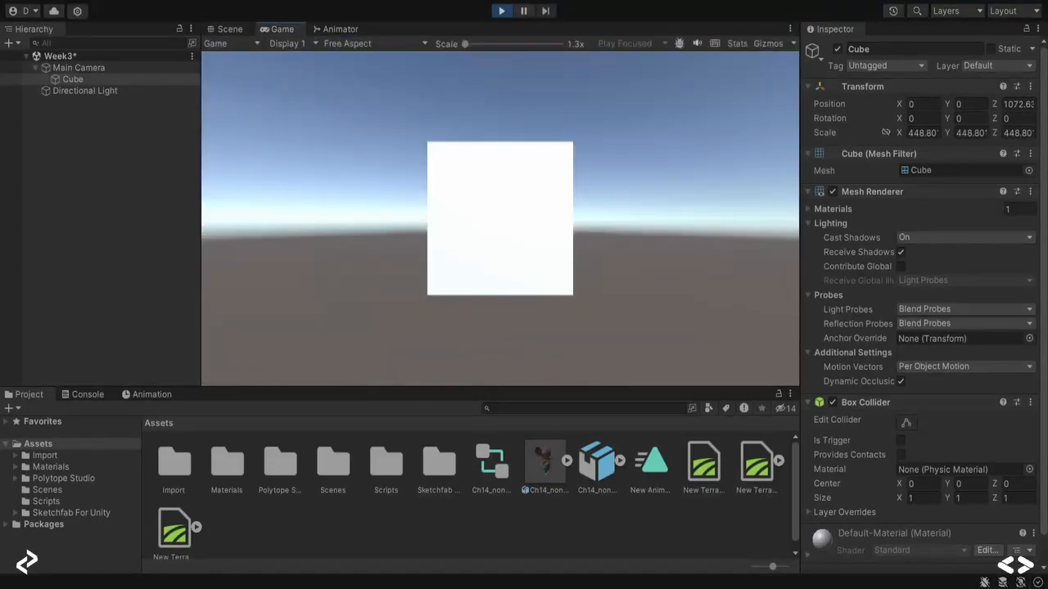
click(223, 31)
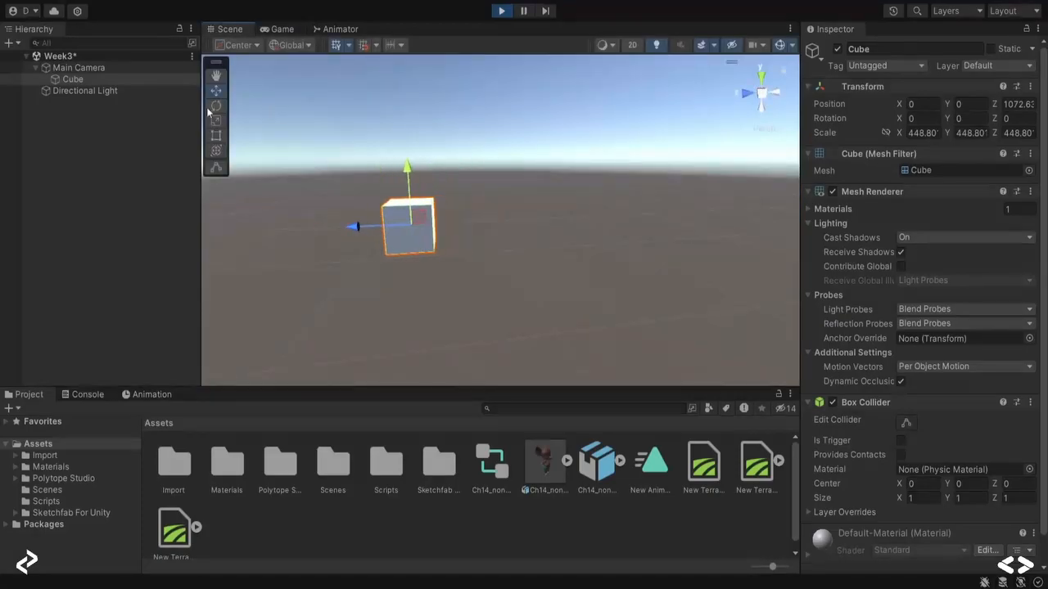
click(128, 67)
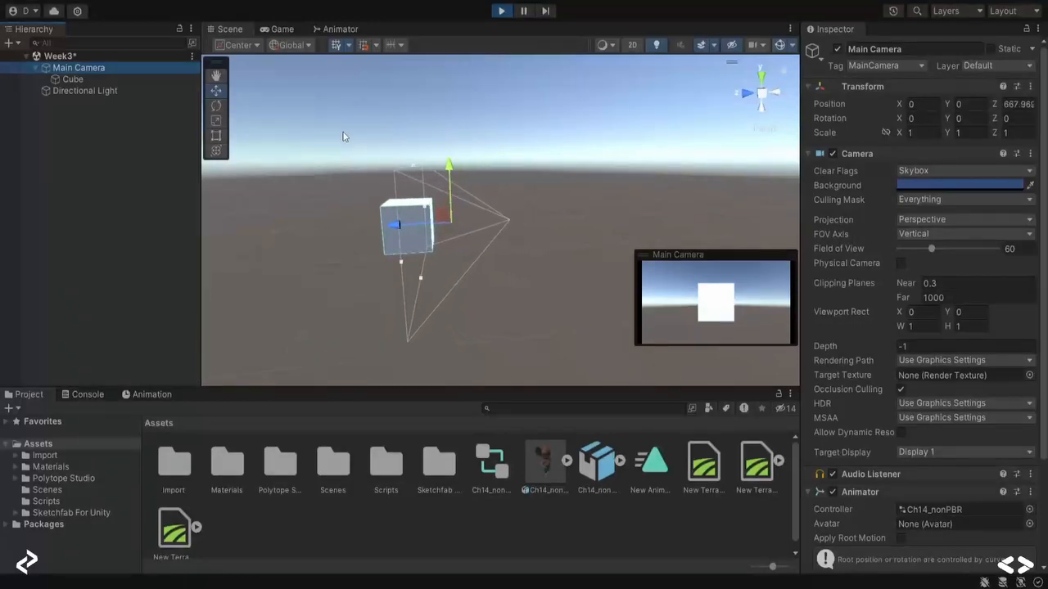
click(503, 14)
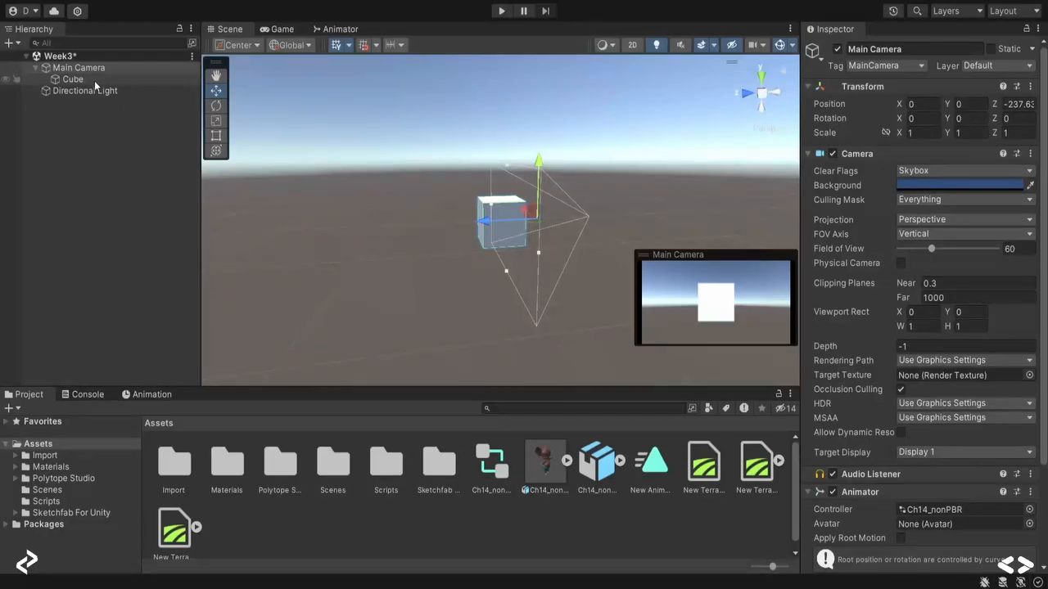
Detach the Cube from the Main Camera and delete the Directional Light from the scene.
click(170, 79)
drag(157, 101, 157, 100)
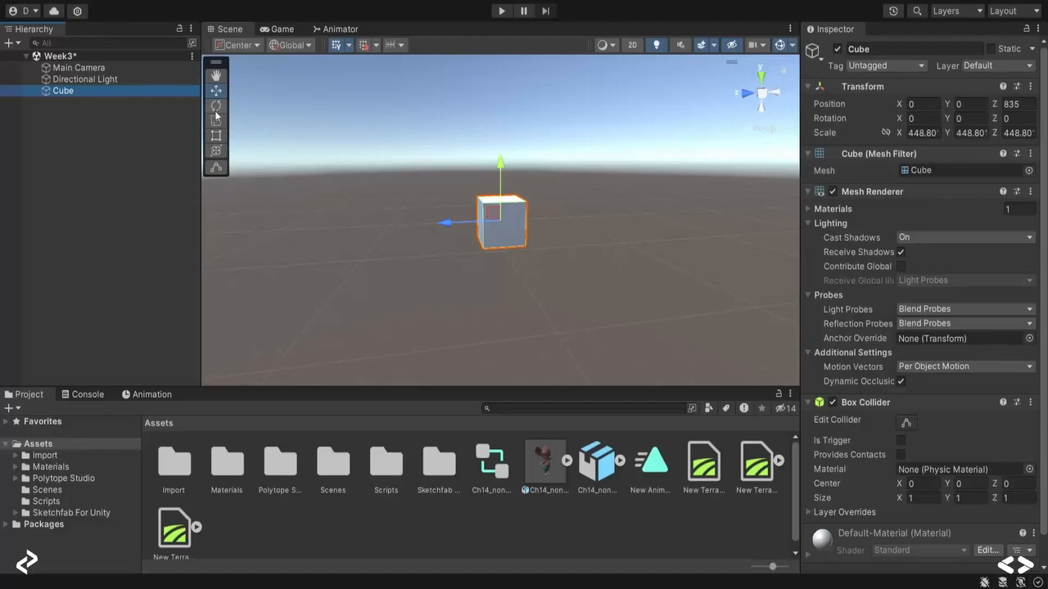
click(125, 77)
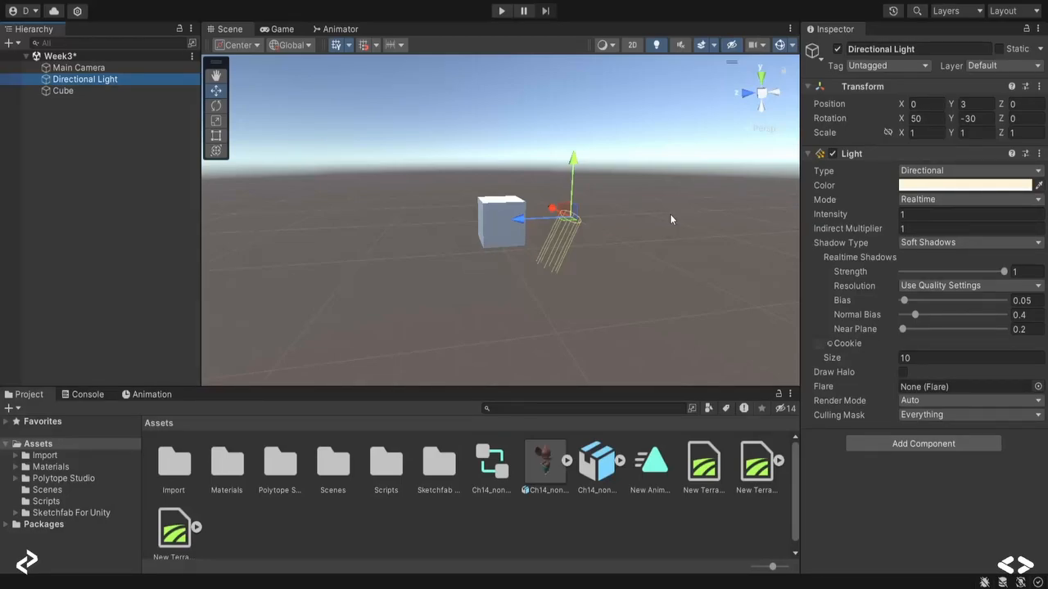
key(Delete)
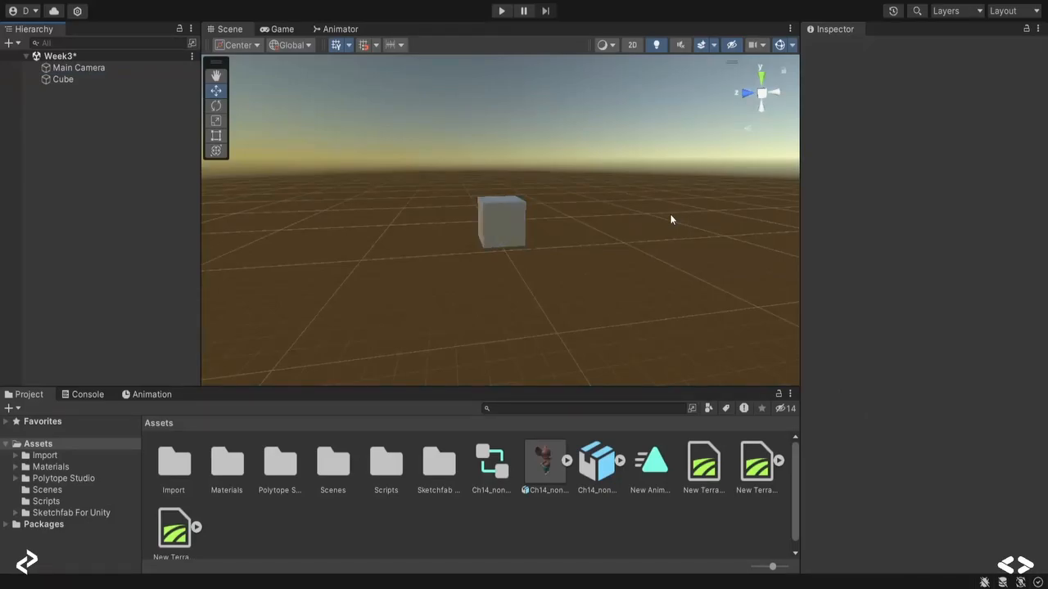
Check the unlit cube in the Scene and Game views and add a new Directional Light to the scene.
alt+drag(461, 167, 575, 197)
click(281, 29)
click(221, 31)
alt+drag(414, 175, 548, 184)
click(101, 122)
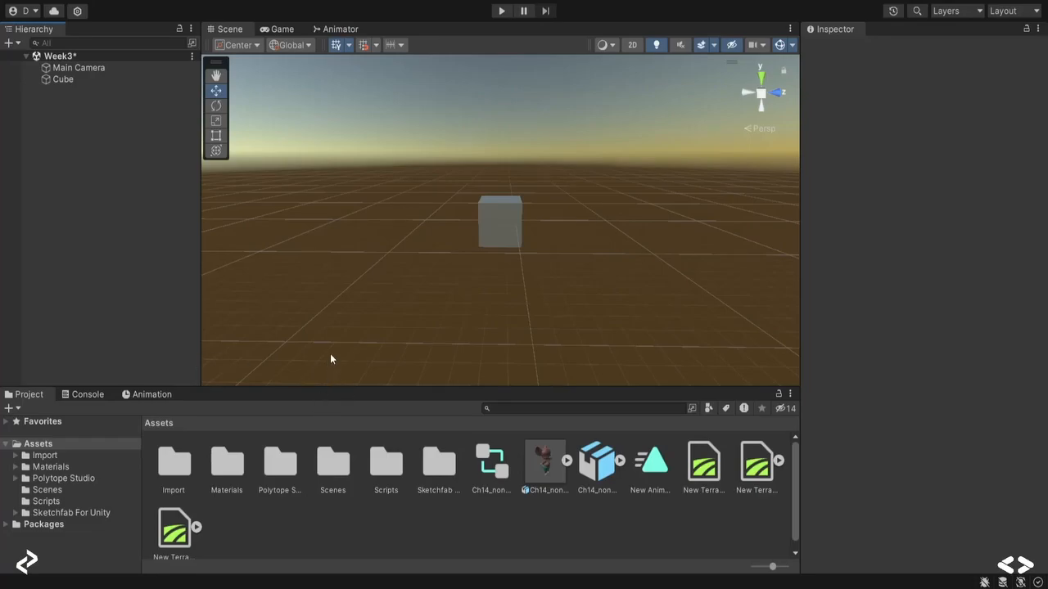
key(ctrl+z)
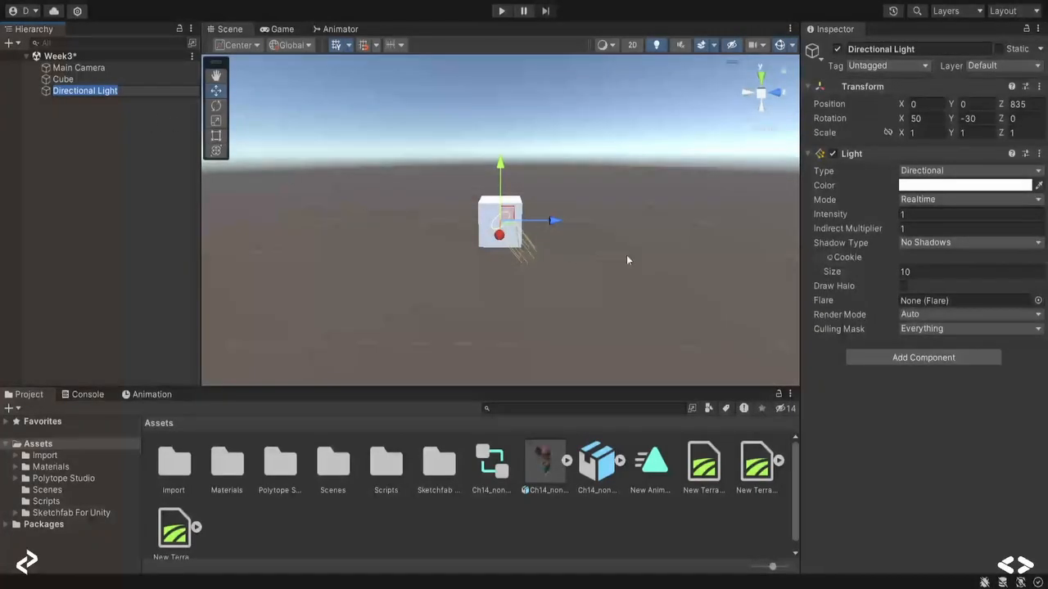
Move the Directional Light to about Y 725, Z -120 and rotate it until its rays point upward.
drag(532, 237, 457, 137)
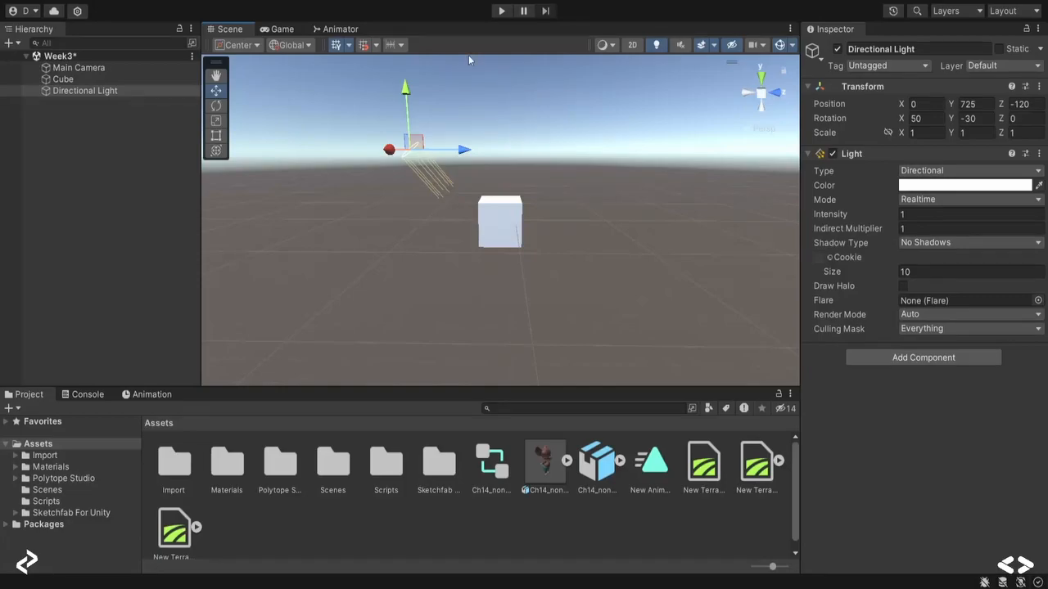
click(219, 108)
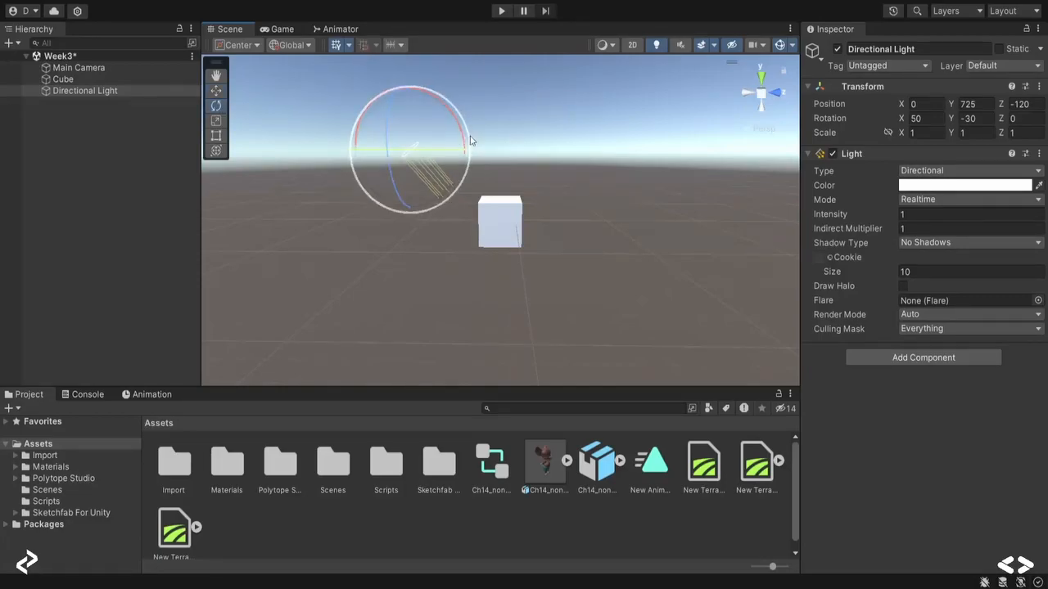
drag(471, 142, 327, 104)
drag(452, 195, 458, 101)
drag(409, 211, 447, 114)
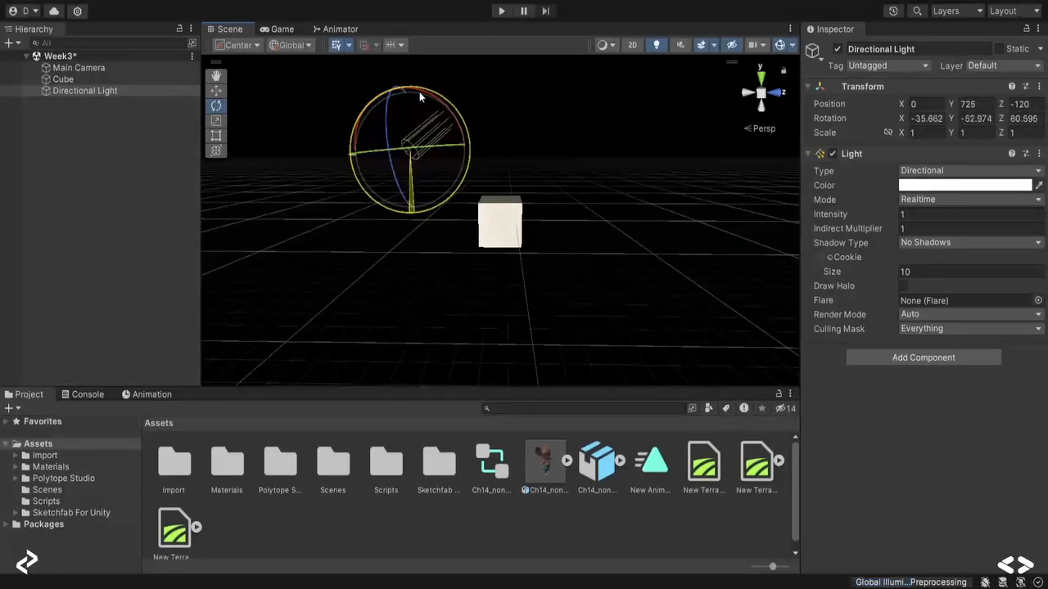
Rotate the Directional Light to about X -26, Y -43, Z 409 and check the cube's lighting in the Game view.
drag(433, 205, 460, 110)
drag(464, 179, 402, 54)
mouse_move(463, 178)
mouse_down()
mouse_move(456, 111)
mouse_move(421, 200)
mouse_move(401, 220)
mouse_move(388, 209)
mouse_move(455, 174)
mouse_move(409, 87)
mouse_move(374, 136)
mouse_move(368, 208)
mouse_move(464, 176)
mouse_up()
mouse_move(356, 129)
mouse_down()
mouse_move(354, 157)
mouse_move(370, 123)
mouse_up()
drag(462, 125, 407, 203)
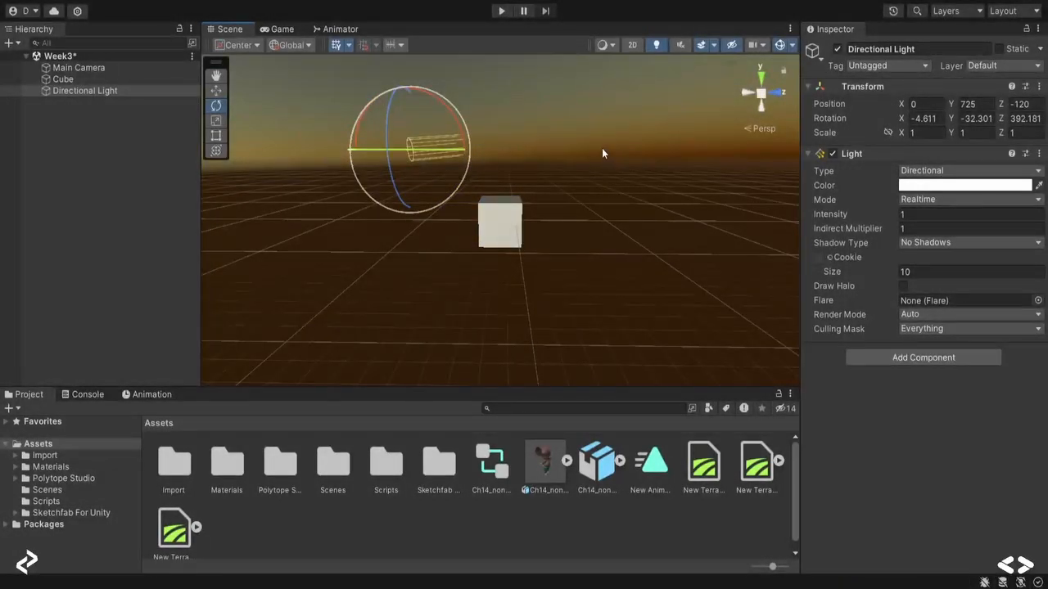
drag(459, 192, 461, 125)
click(278, 29)
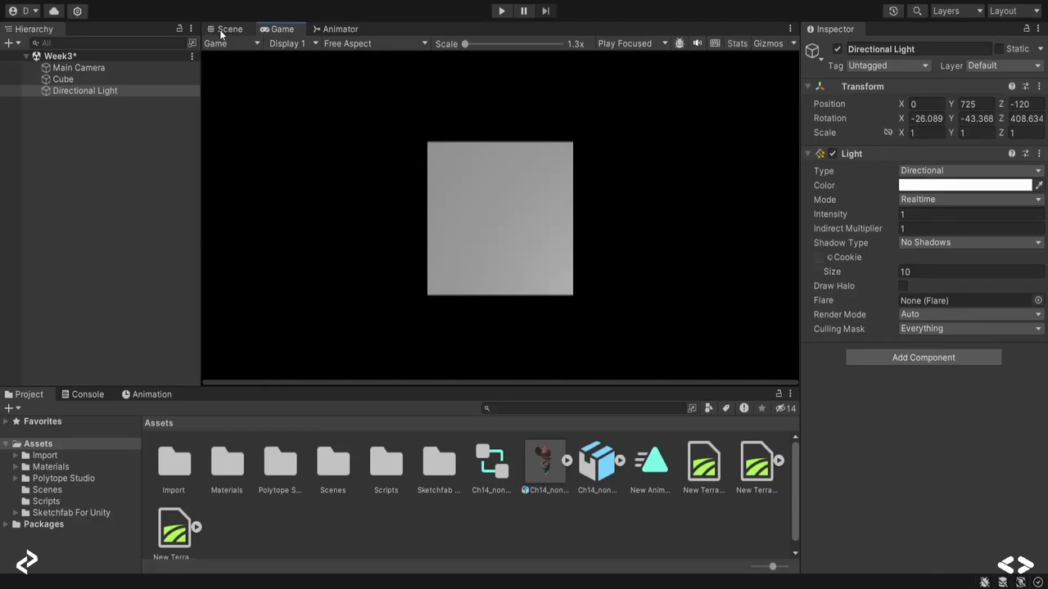
click(222, 29)
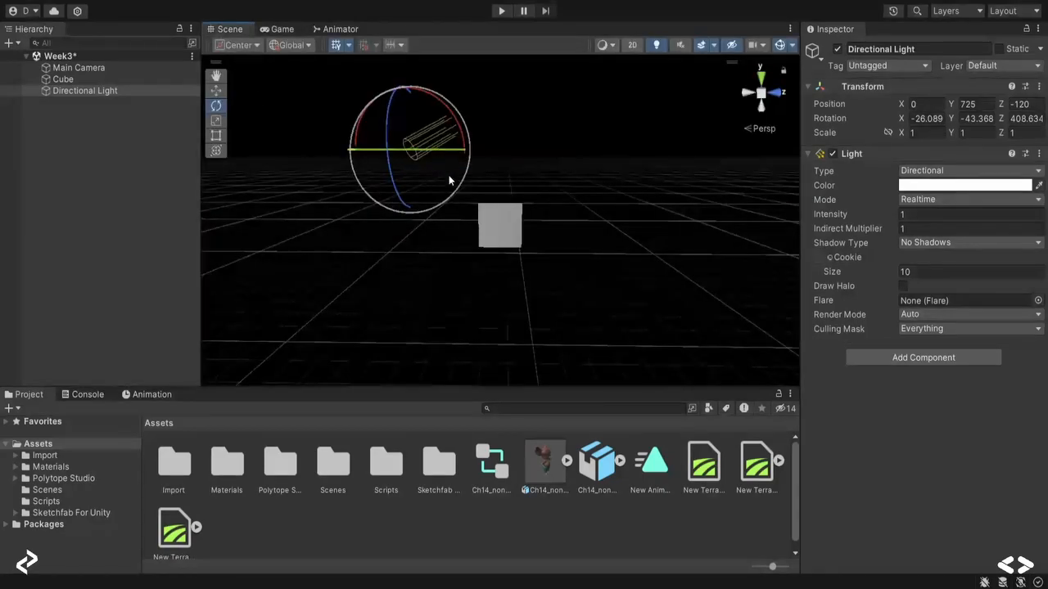
Rotate the Directional Light back to about X -3, Y -32, Z 391, check the Game view, and adjust its angle again.
drag(449, 193, 322, 125)
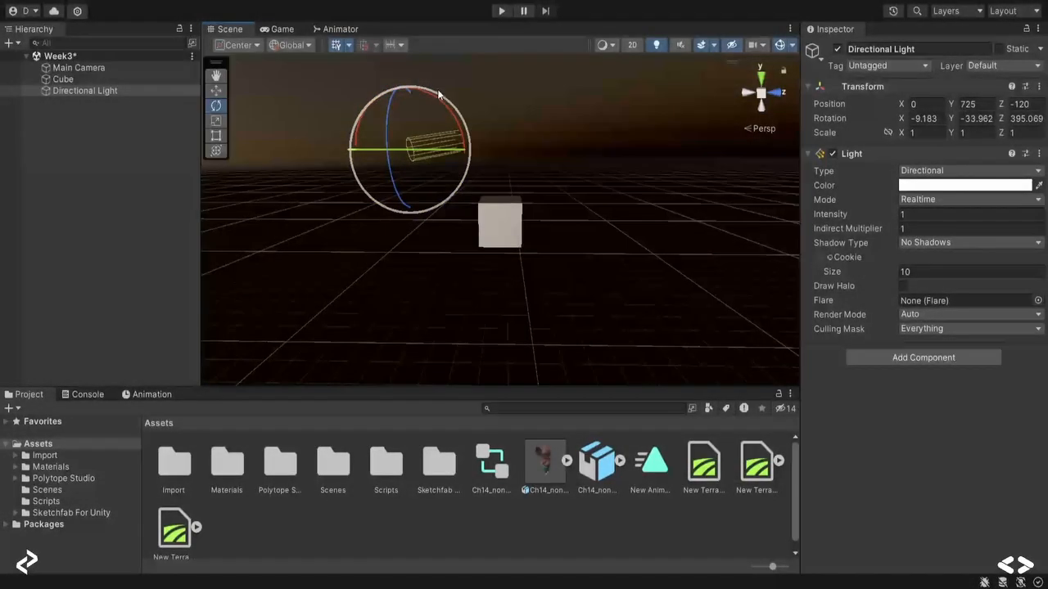
drag(439, 96, 446, 107)
click(280, 29)
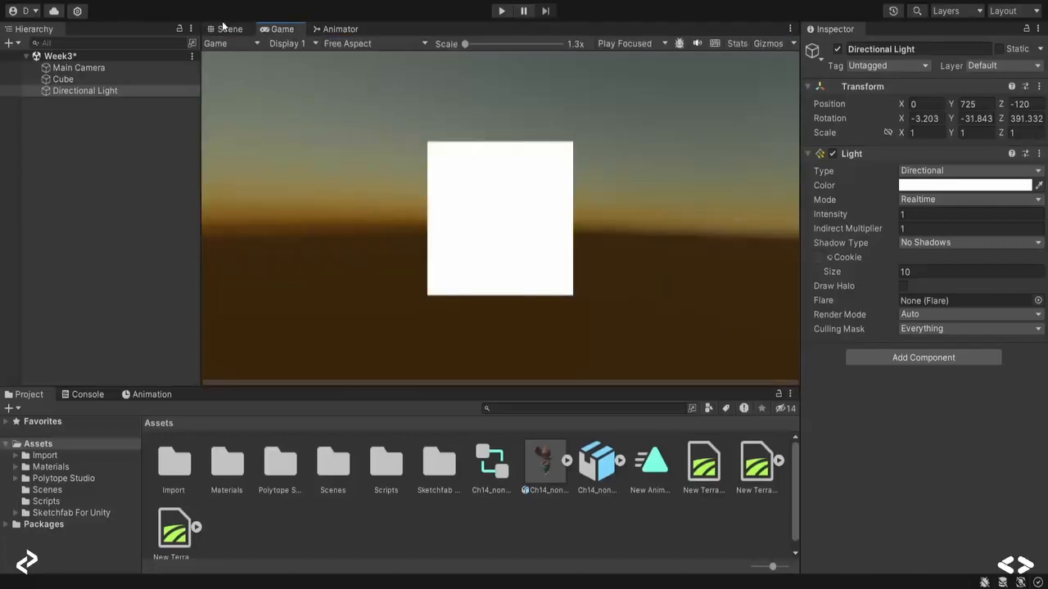
click(228, 29)
drag(463, 121, 463, 147)
Replace the Directional Light with a Point Light and move it above the cube to about Y 415, Z 383.
key(Delete)
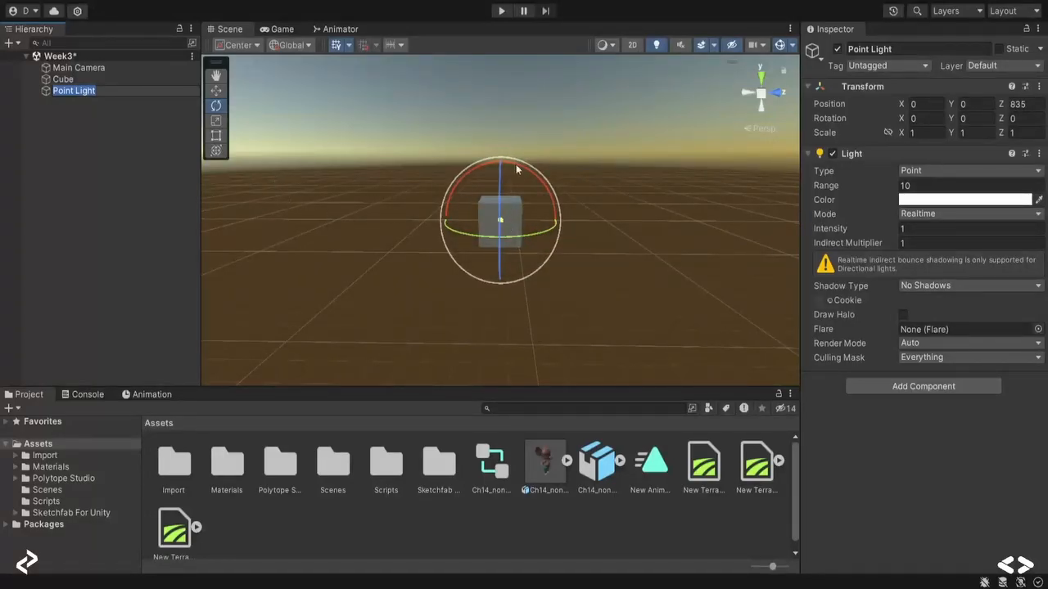
click(216, 91)
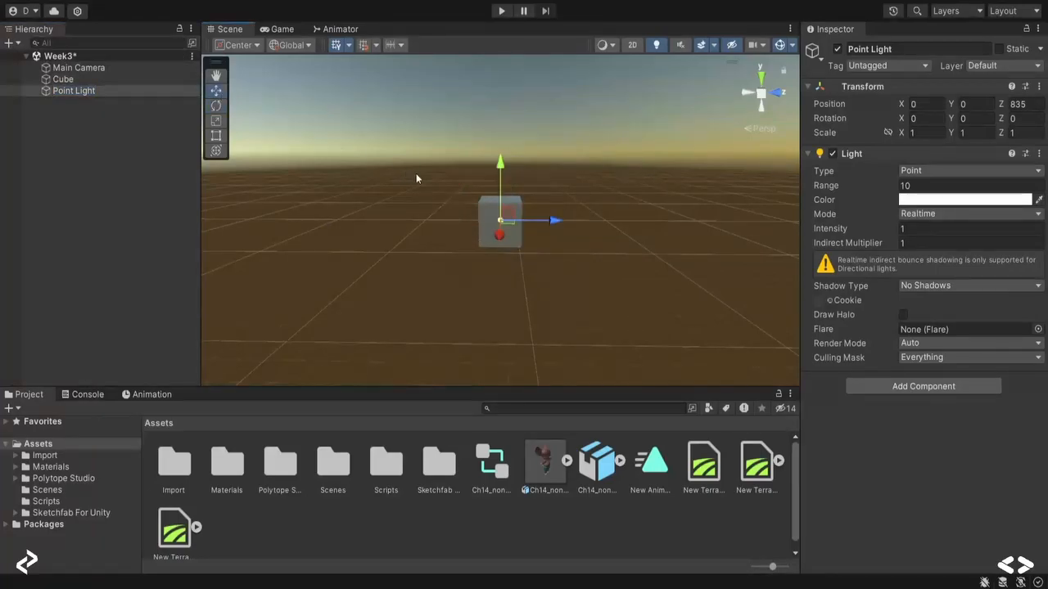
drag(502, 163, 501, 126)
drag(551, 183, 503, 178)
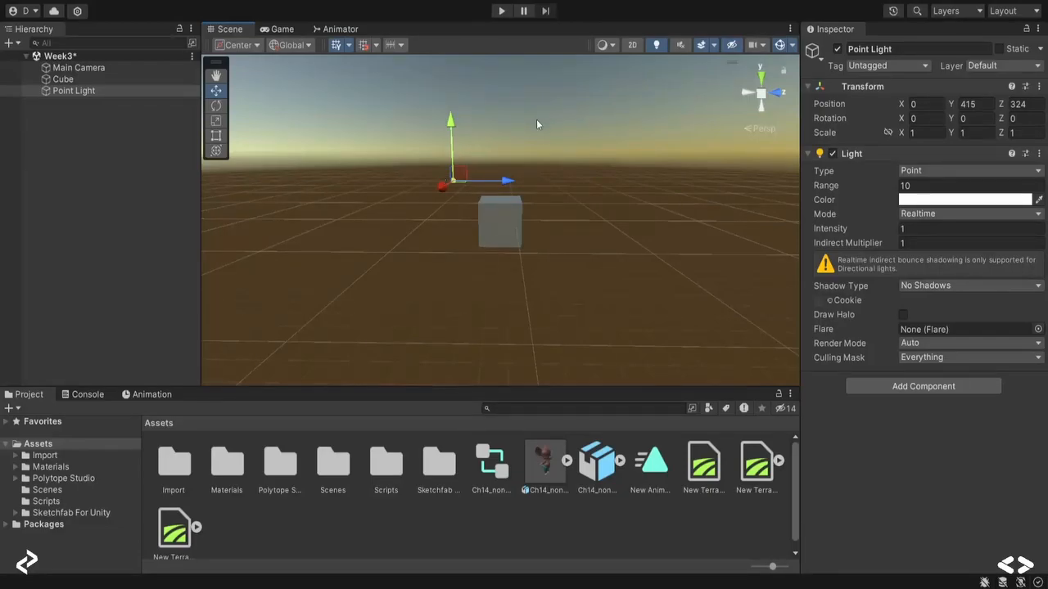
click(277, 31)
click(226, 29)
drag(512, 183, 516, 178)
Set the Point Light's intensity to 100 and its range to 50.
click(939, 189)
drag(940, 189, 867, 187)
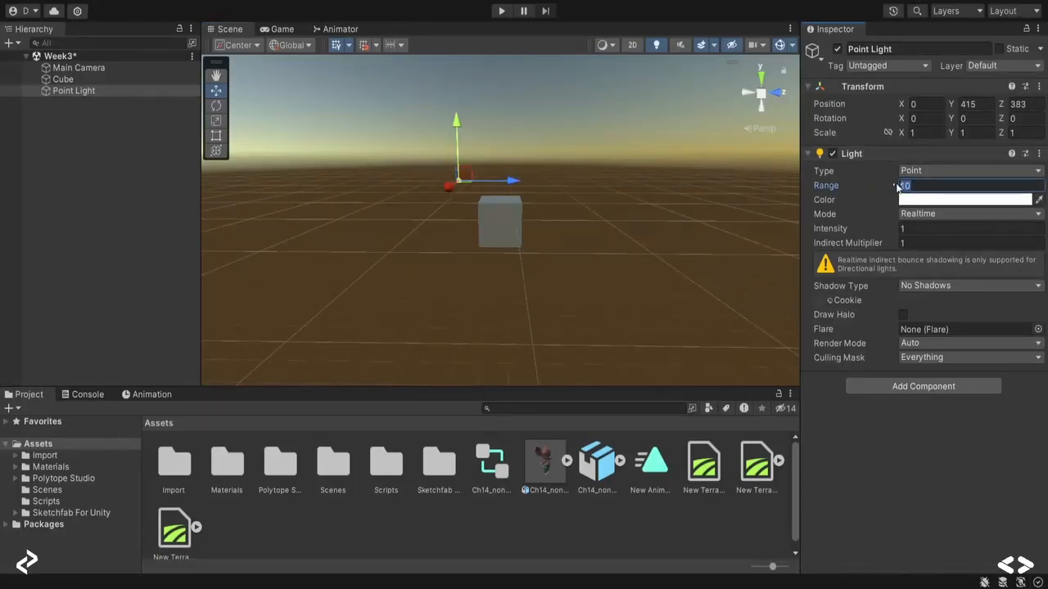
click(936, 229)
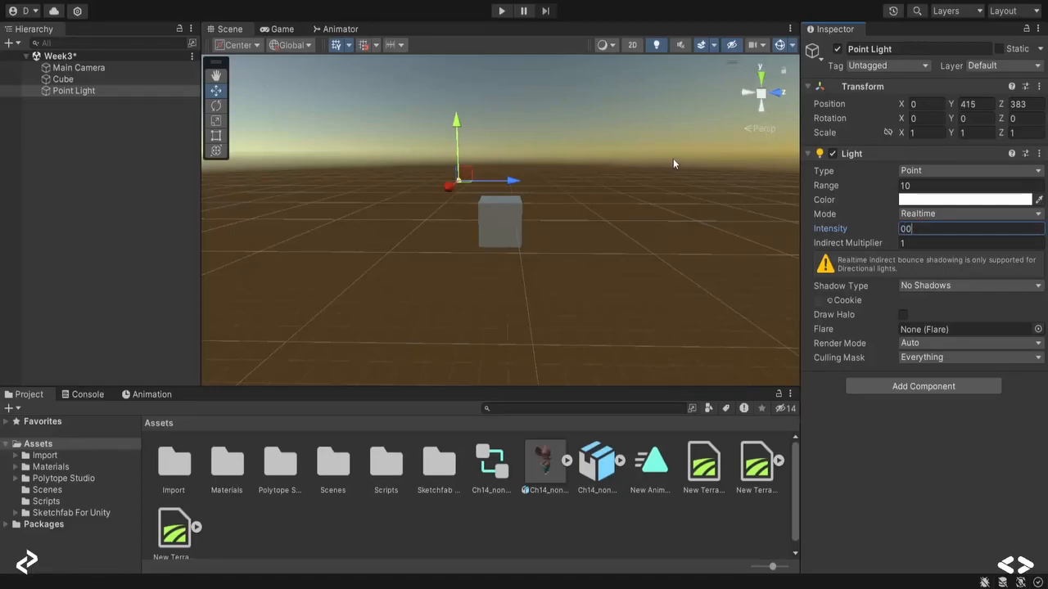
text(10)
click(876, 186)
text(50)
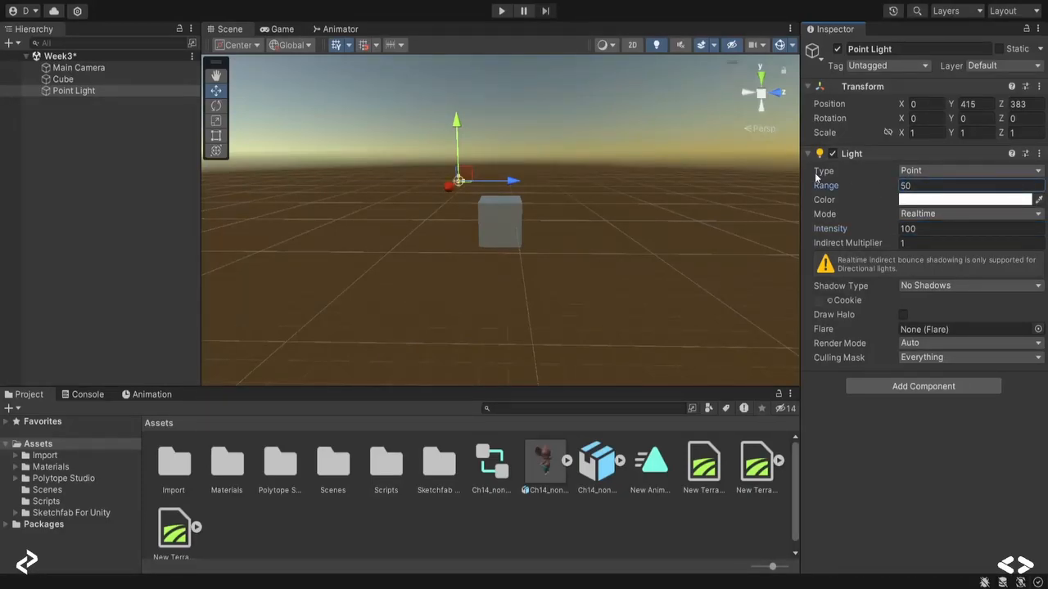
Move the Point Light down and along Z to about Y 273, Z 1043, checking the cube in the Game view.
drag(533, 191, 570, 191)
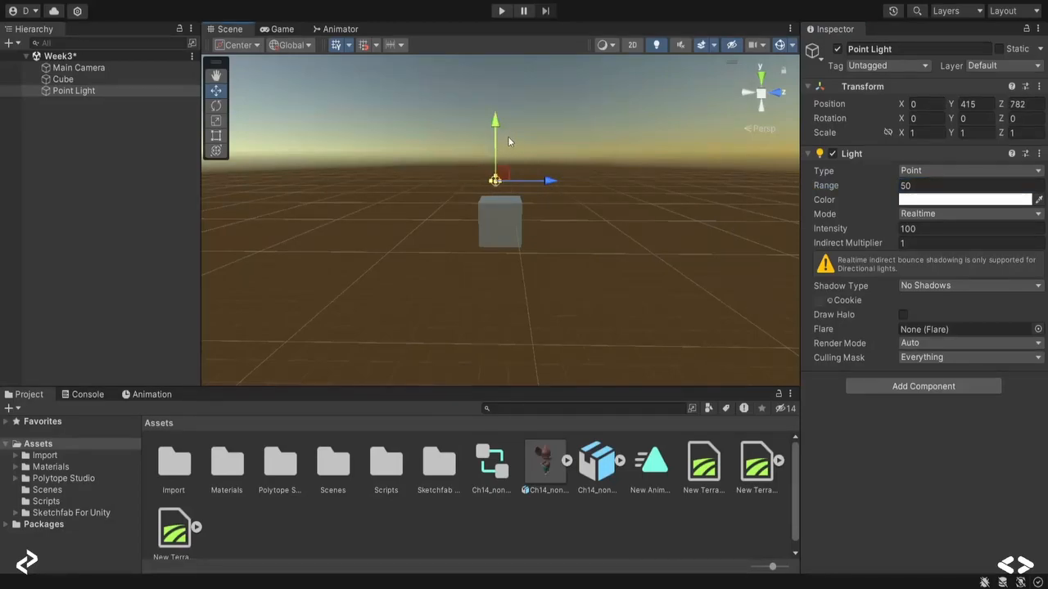
drag(496, 124, 487, 139)
click(278, 29)
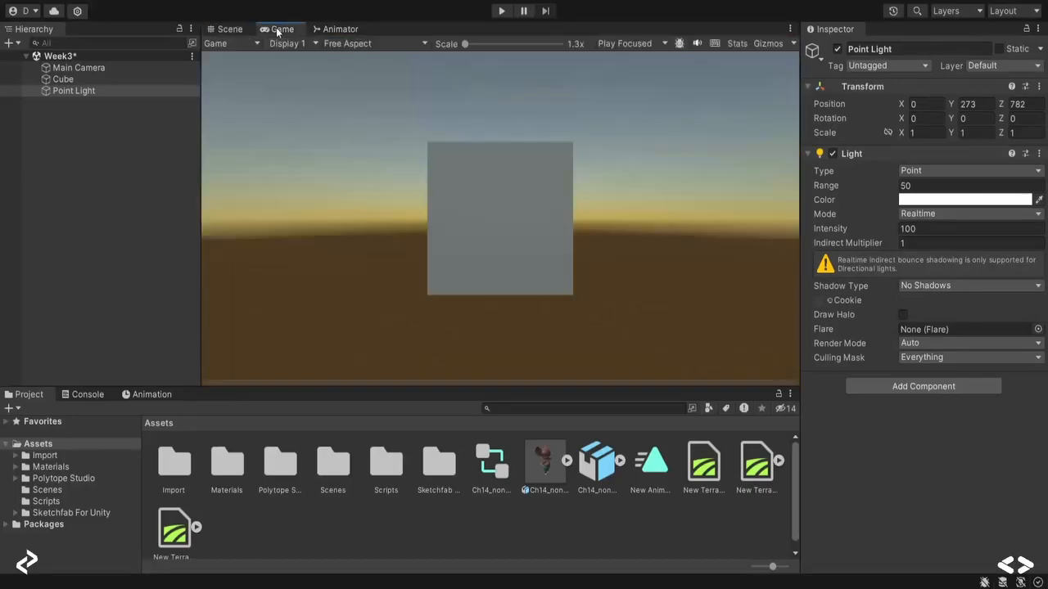
click(227, 29)
drag(551, 194, 575, 198)
click(287, 31)
click(234, 31)
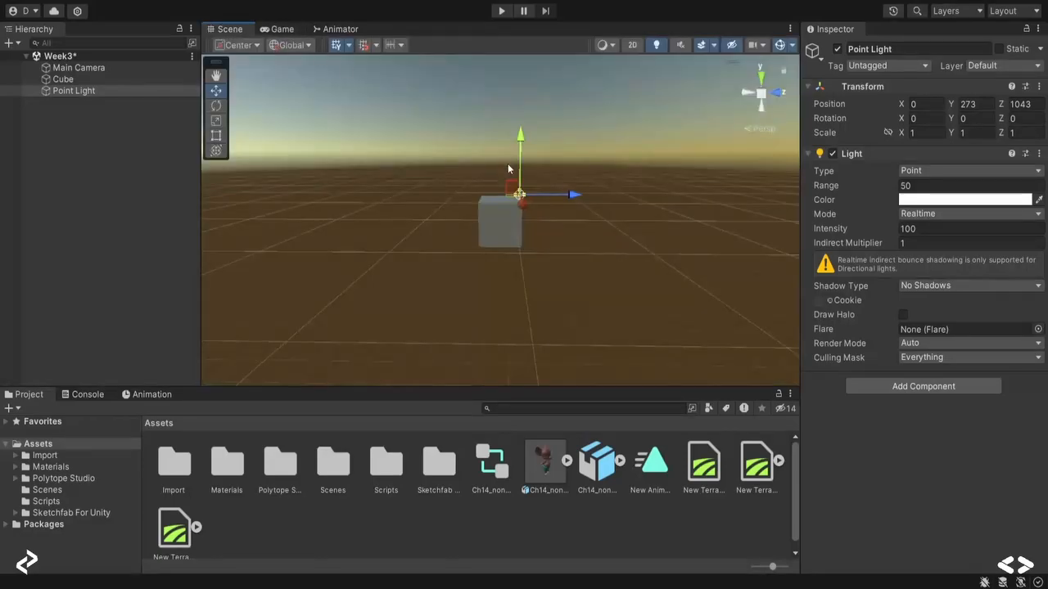
Move the Point Light toward the Main Camera to about Z 610 and check the cube in the Game view.
click(82, 68)
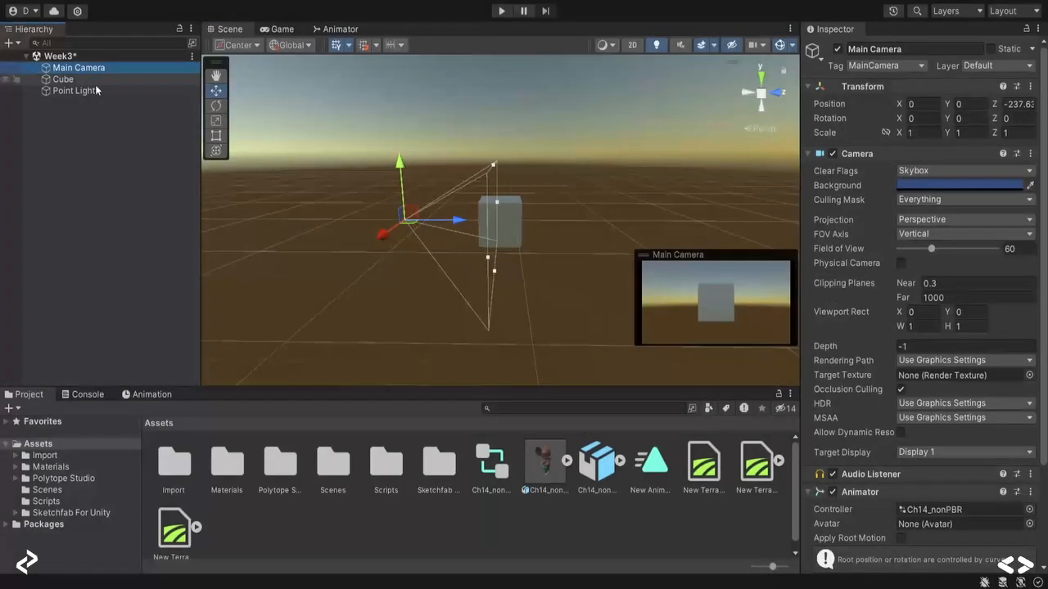
click(115, 91)
drag(573, 197, 537, 196)
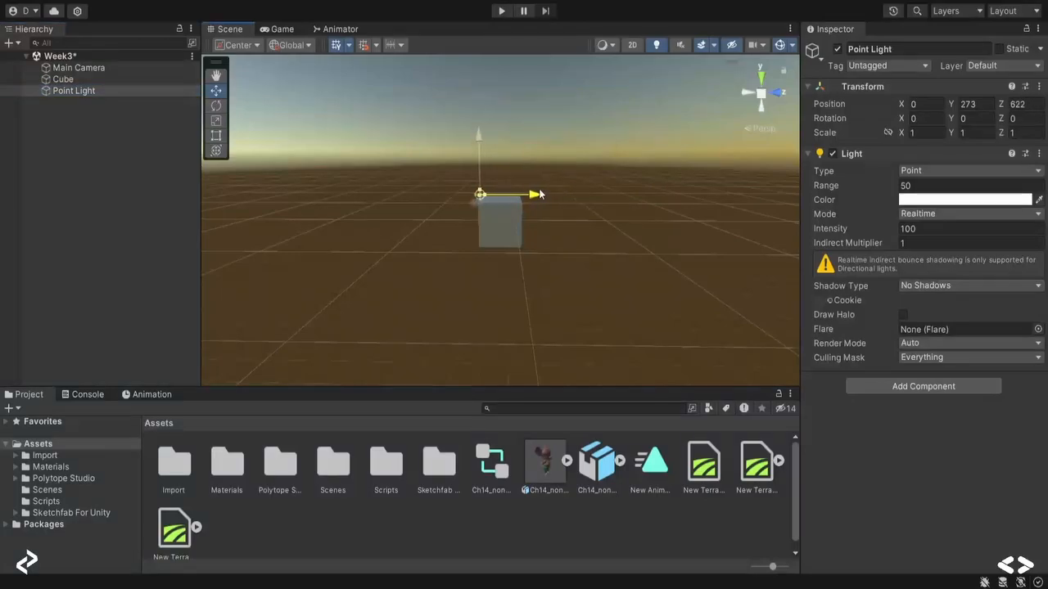
click(279, 28)
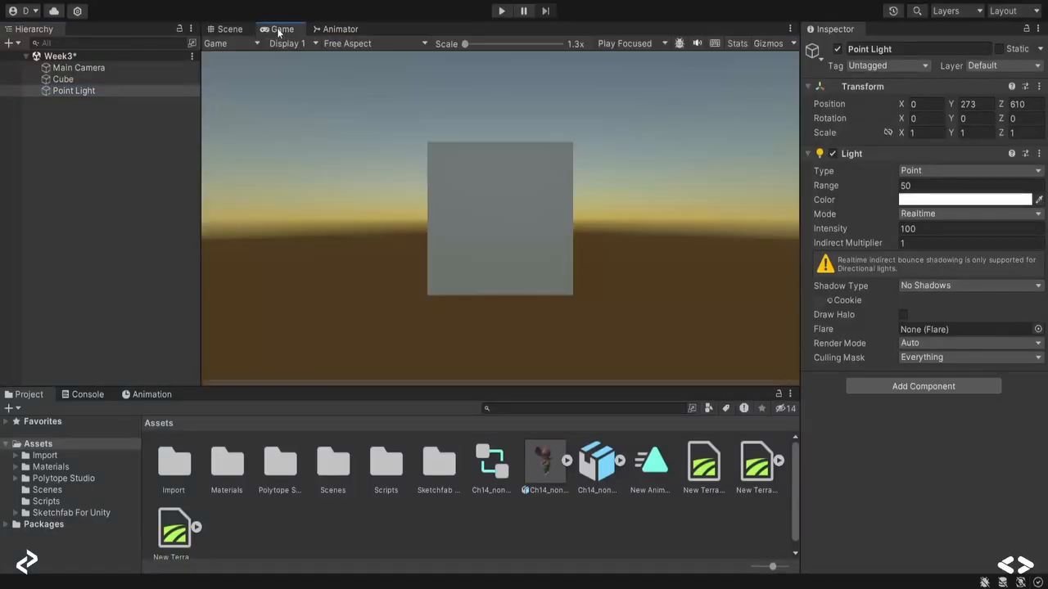
click(227, 29)
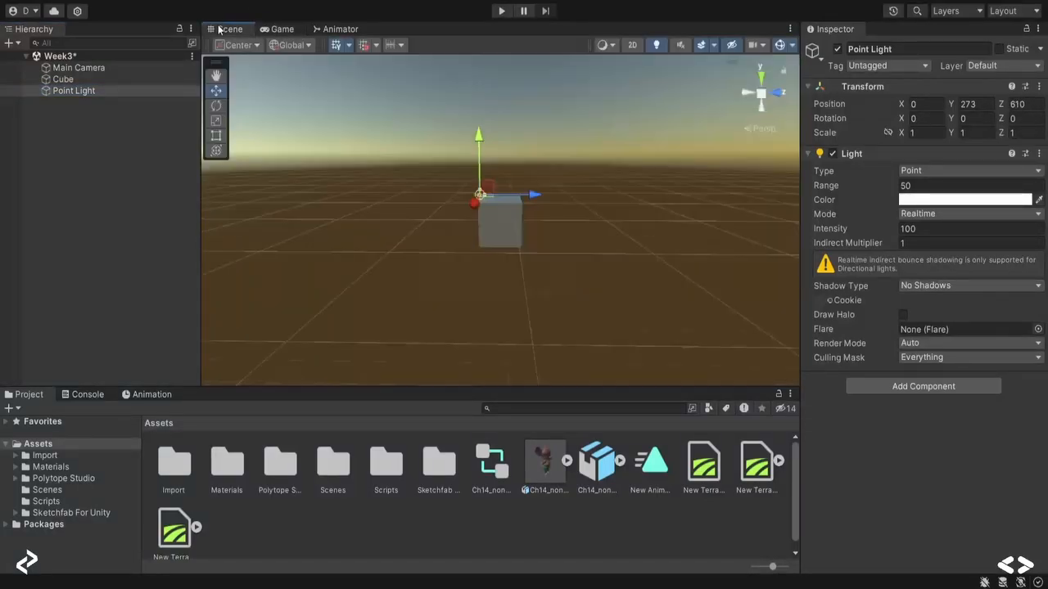
Raise the Point Light to about Y 307, set its intensity to 1000 and range to 500, and check the Game view.
click(934, 229)
text(1000)
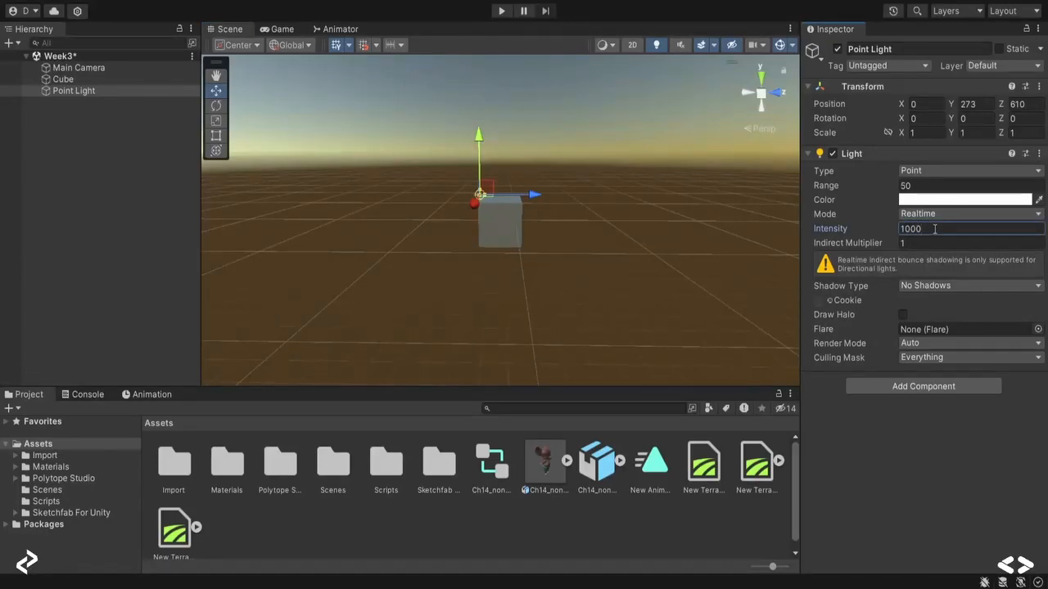
drag(476, 134, 478, 129)
click(882, 192)
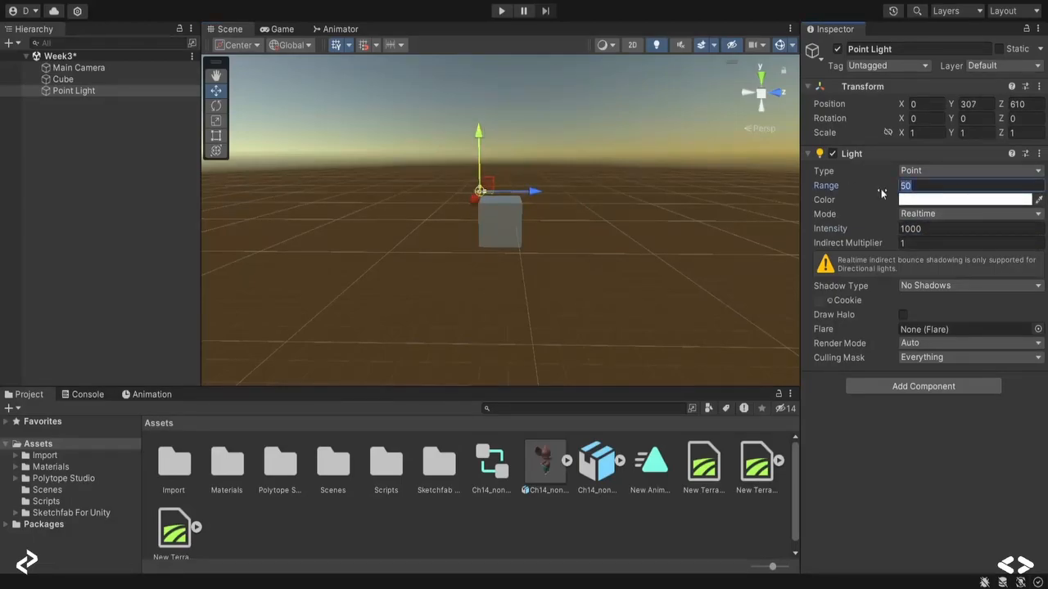
text(500)
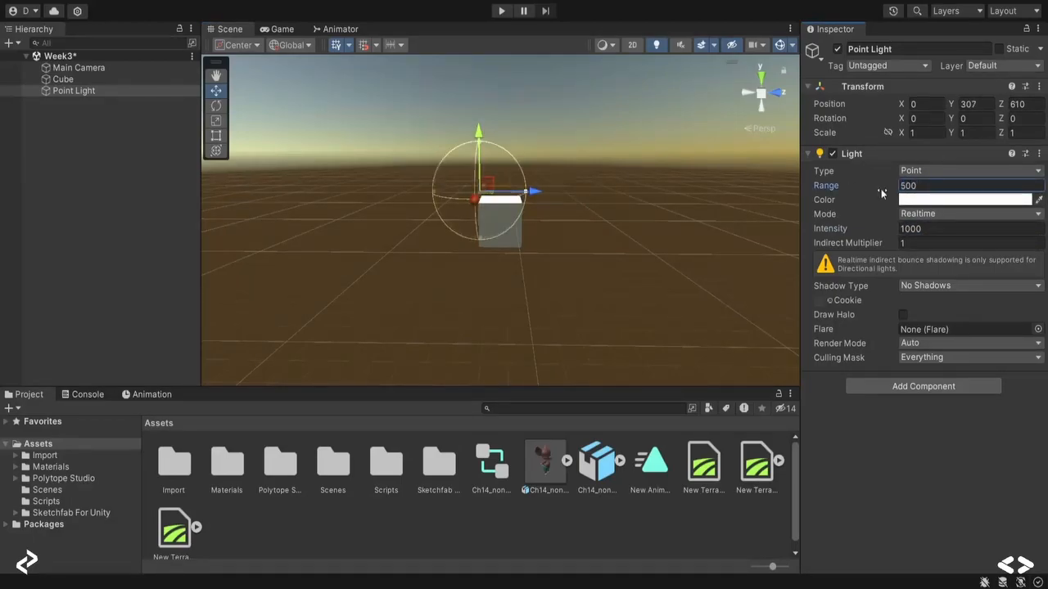
click(287, 30)
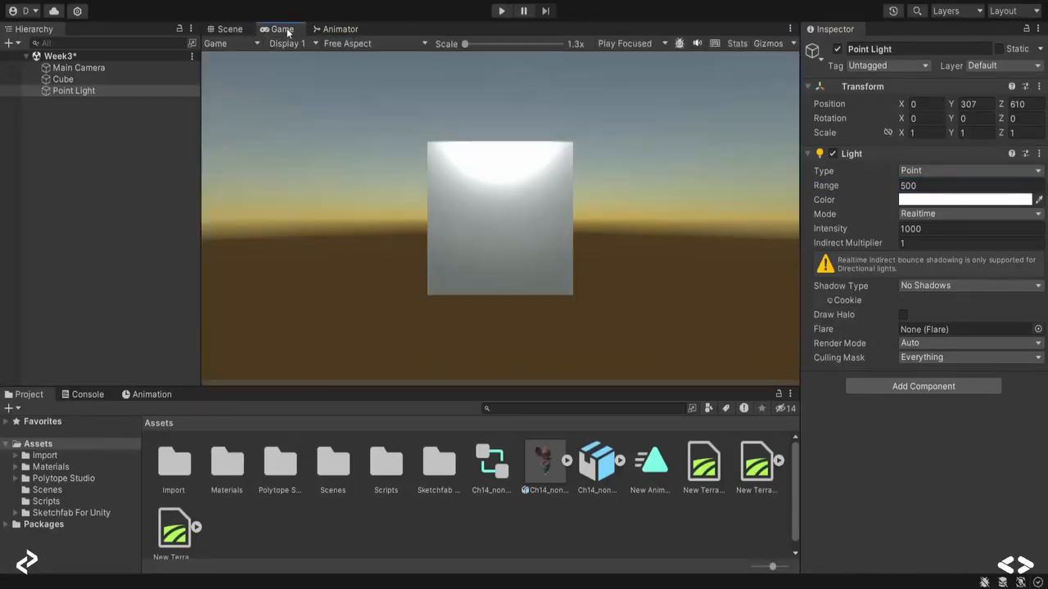
Try different heights for the Point Light in front of the cube, compare the Game view, and place it at about Y 130.
click(230, 29)
drag(480, 123, 478, 95)
alt+drag(388, 230, 610, 278)
drag(490, 124, 501, 187)
click(267, 32)
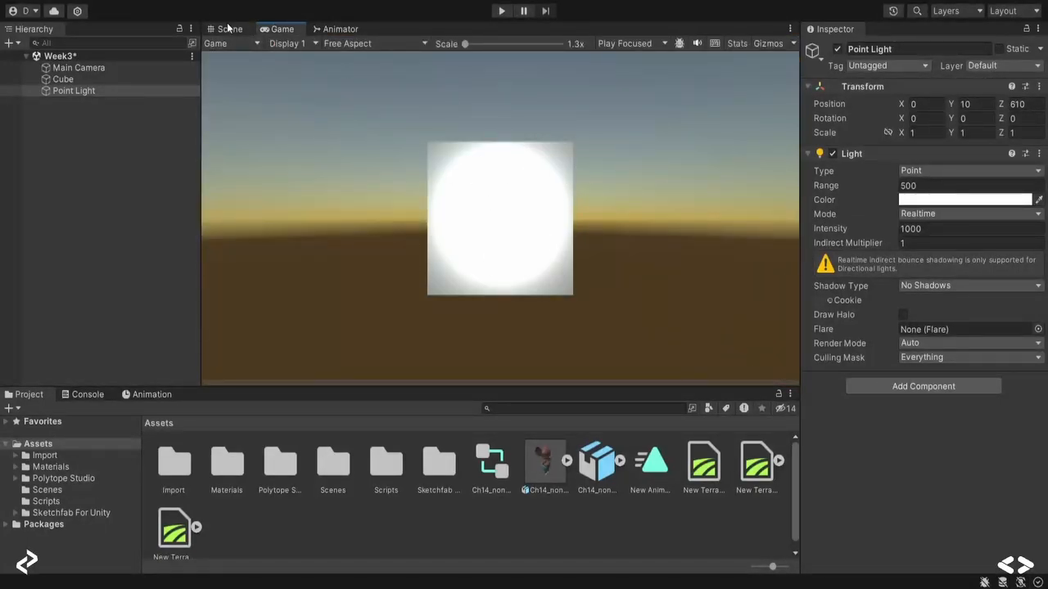
click(228, 29)
drag(492, 175, 491, 164)
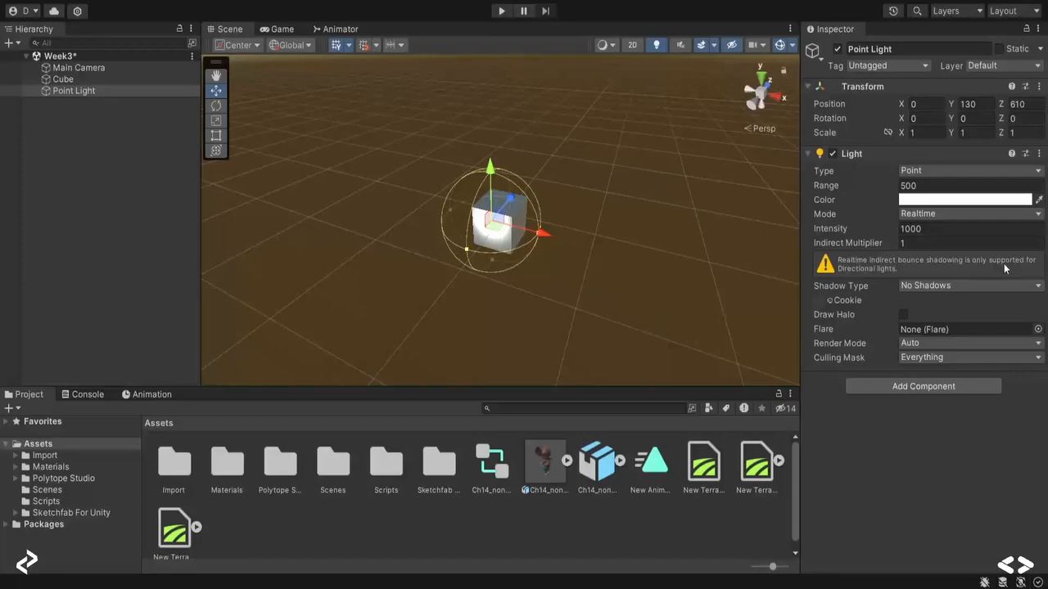
Change the Point Light's color to pink and check the cube in the Game view.
drag(987, 292, 977, 278)
click(1022, 337)
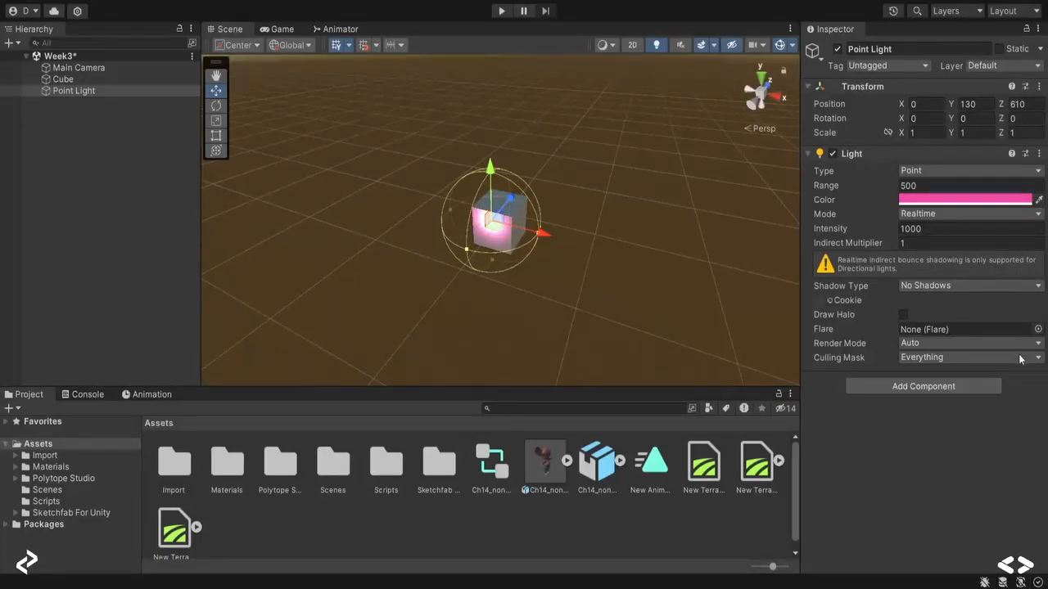
click(282, 29)
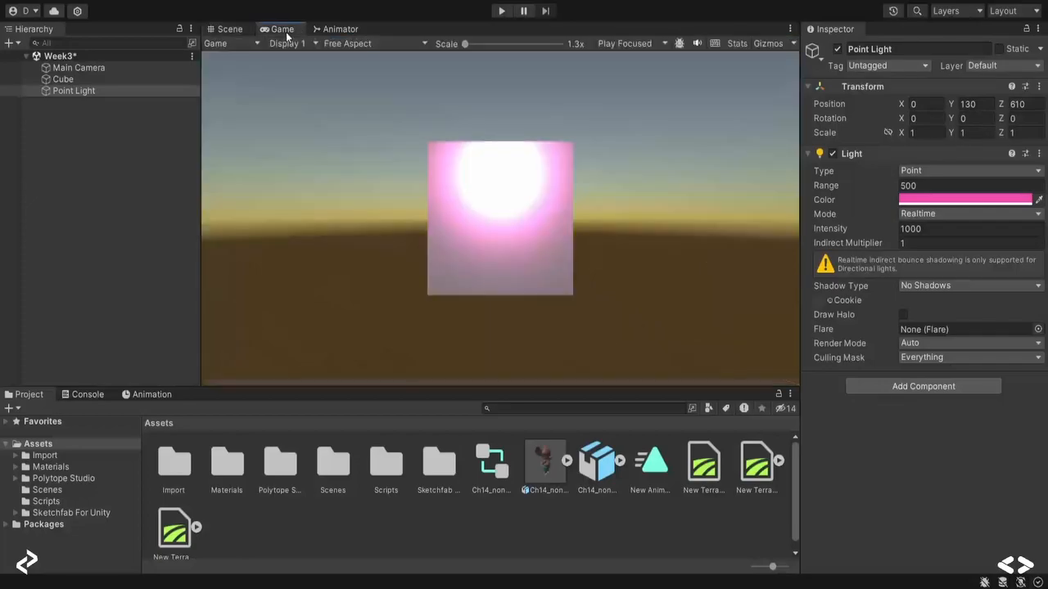
Change the Point Light's color to a deep blue-violet and check the cube in the Game view.
click(229, 28)
click(987, 203)
drag(1010, 260, 935, 366)
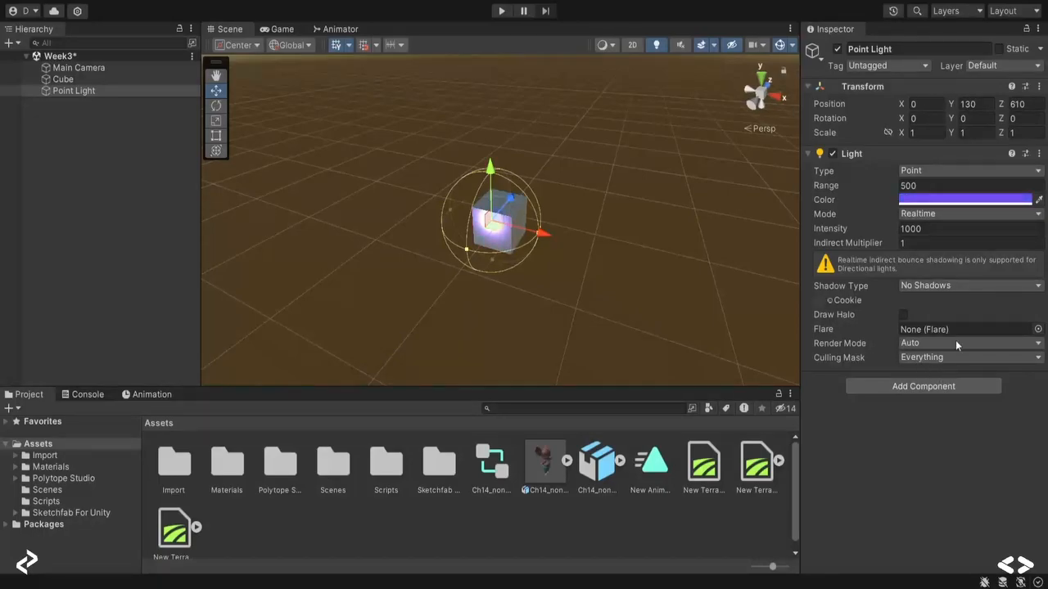
click(973, 309)
drag(967, 292, 988, 279)
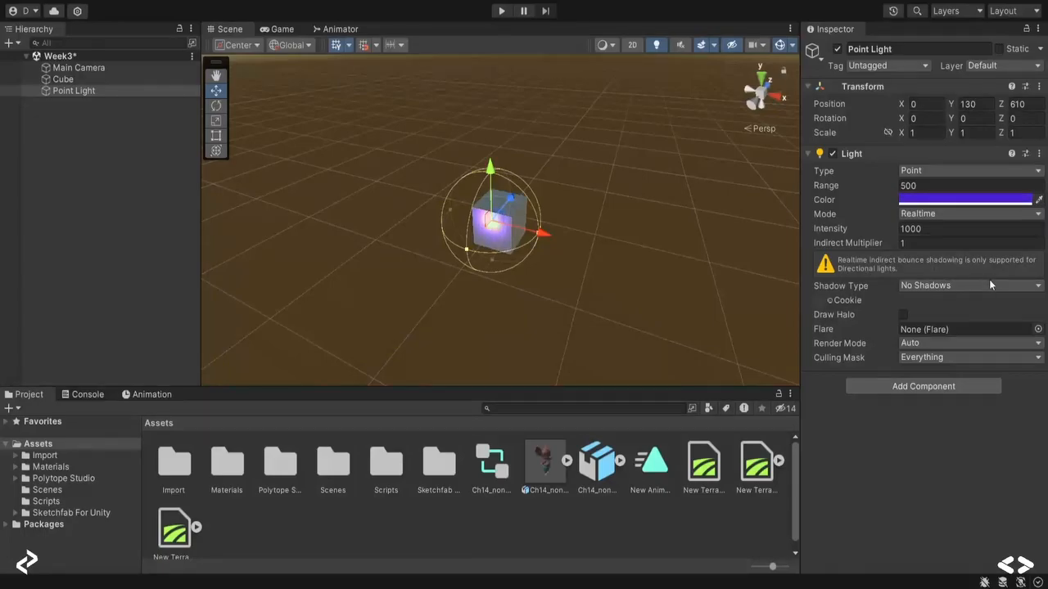
click(290, 30)
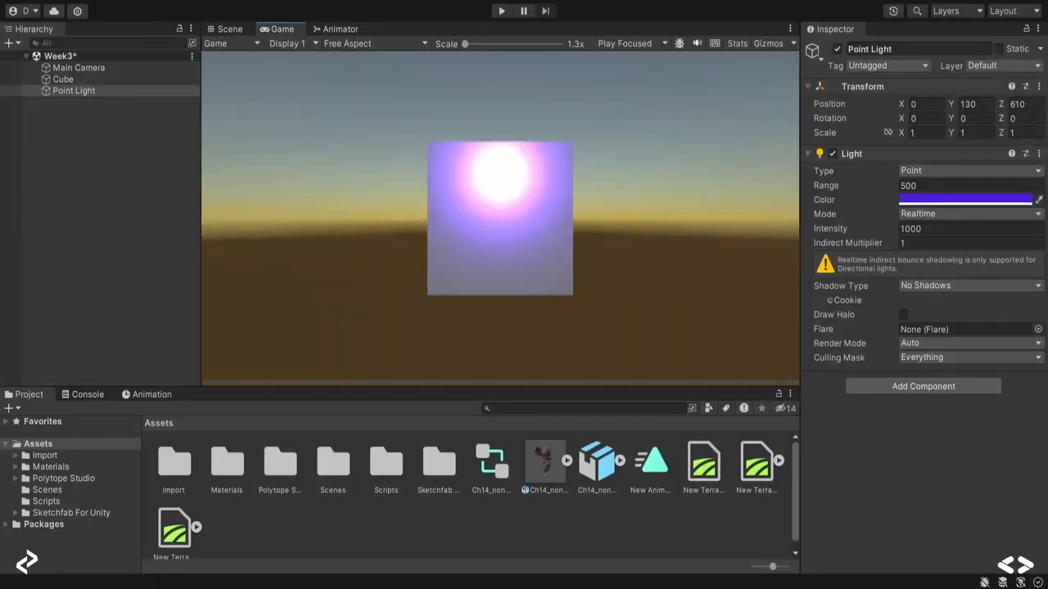
click(229, 29)
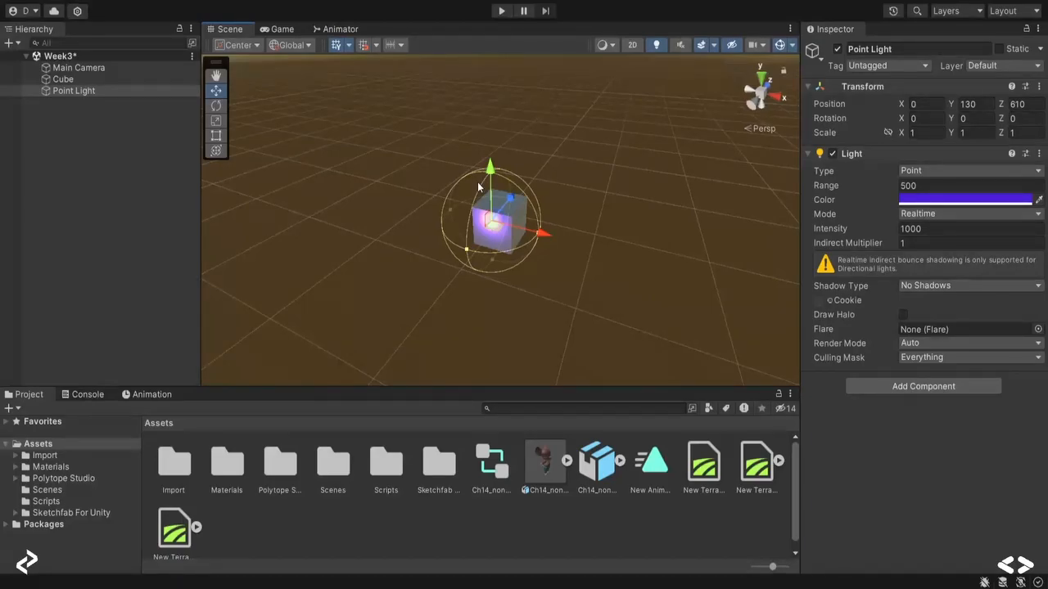
Delete the Point Light and add a Spot Light to the scene.
click(120, 92)
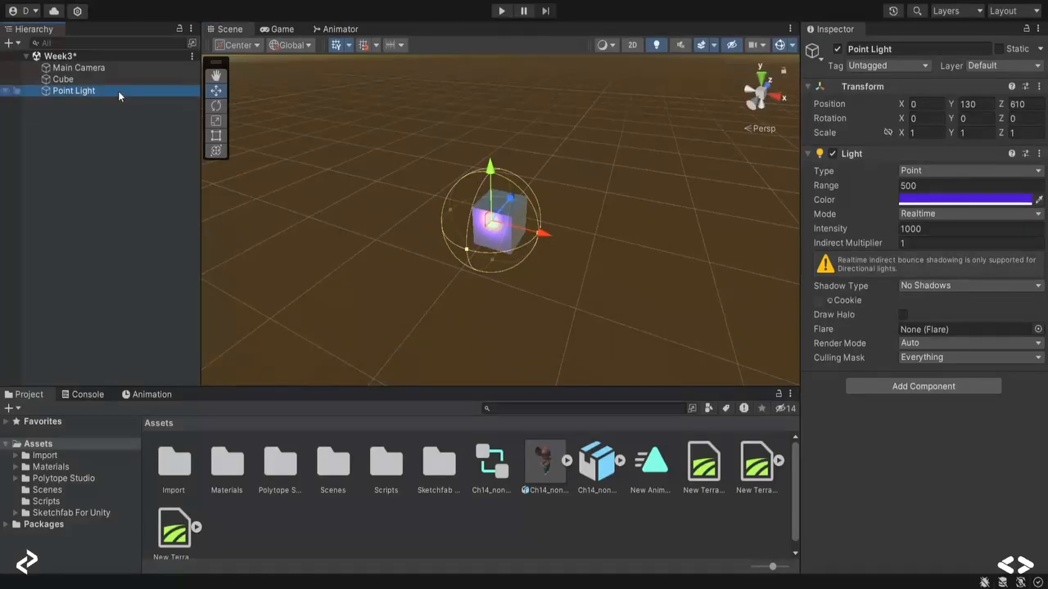
key(Delete)
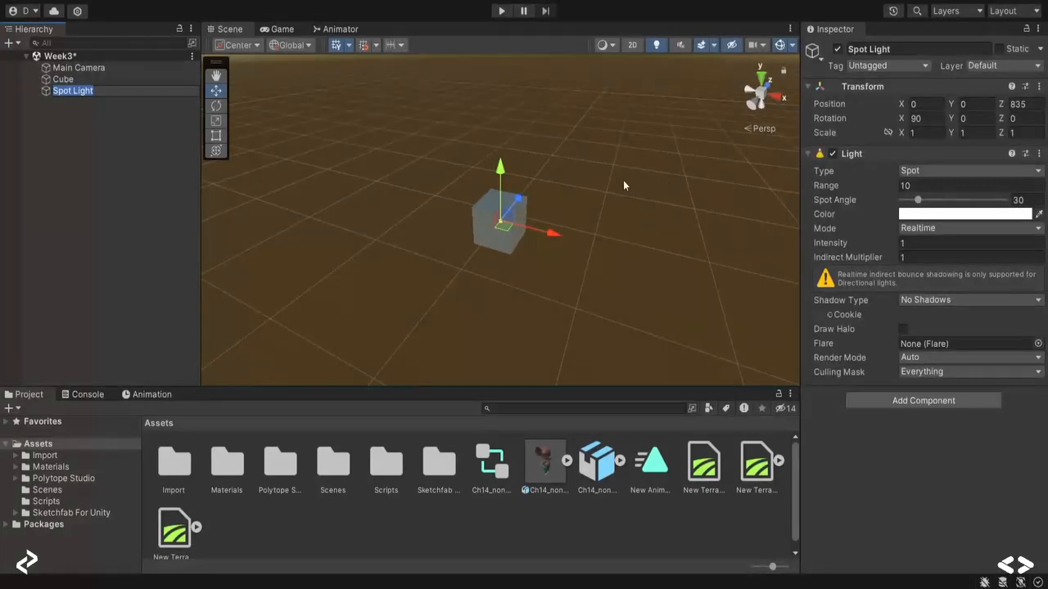
Move the Spot Light to about Y 92, Z 583 and set its intensity to 1000.
drag(521, 199, 510, 212)
drag(489, 193, 488, 180)
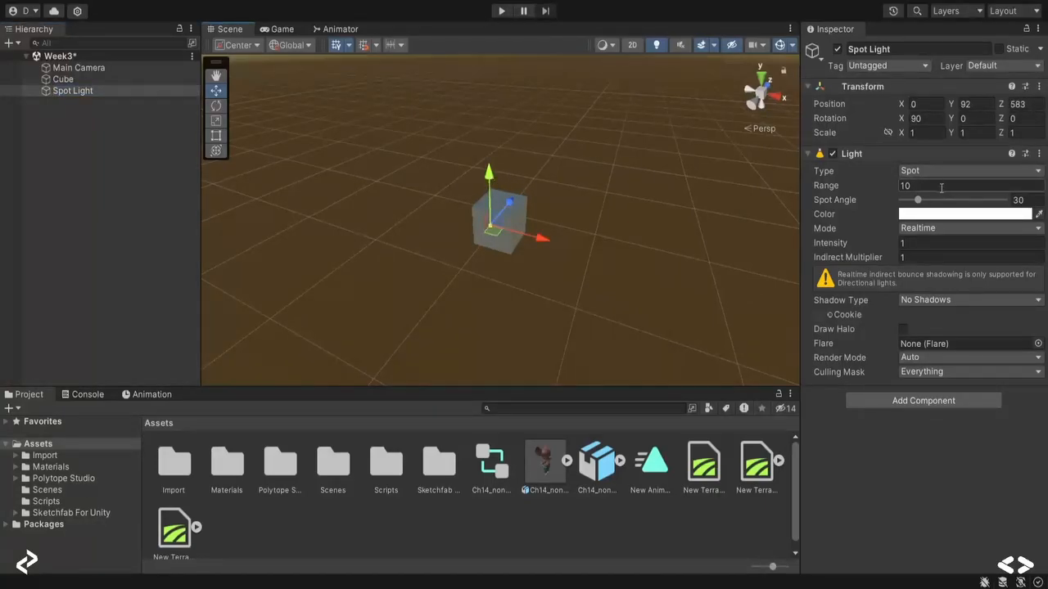
click(935, 244)
text(1000)
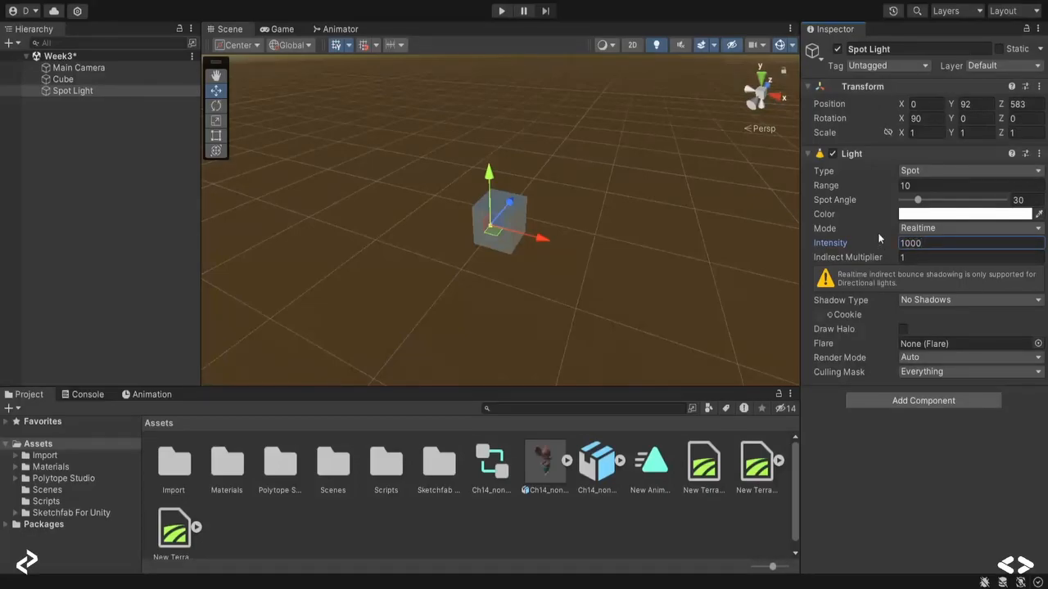
click(686, 241)
click(82, 91)
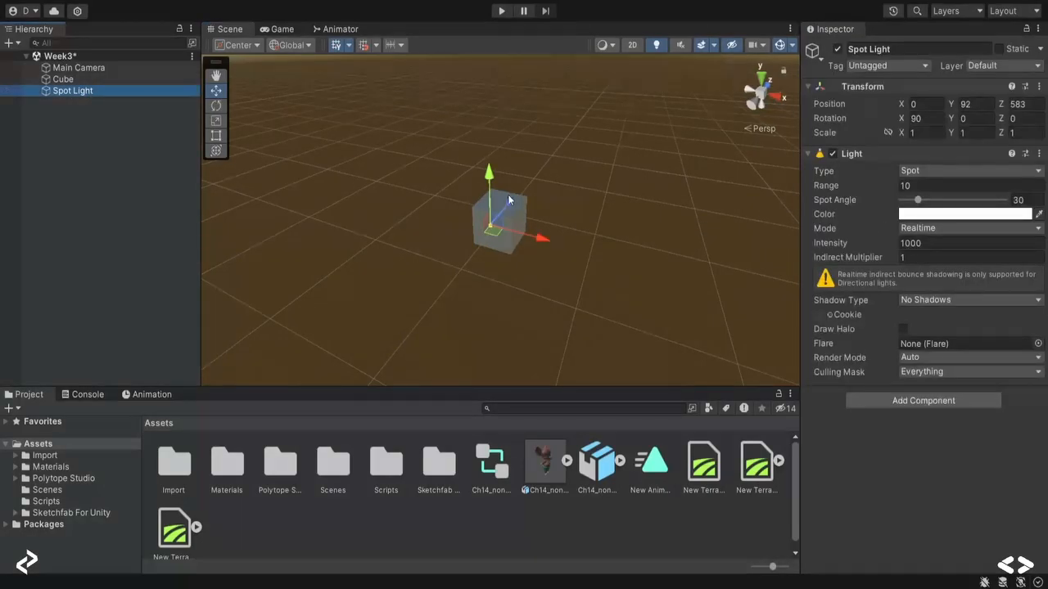
Move the Spot Light beside the cube at about Z 514 and set its range to 500.
alt+drag(517, 311, 428, 274)
mouse_move(524, 208)
mouse_down()
mouse_move(511, 206)
mouse_move(523, 204)
mouse_up()
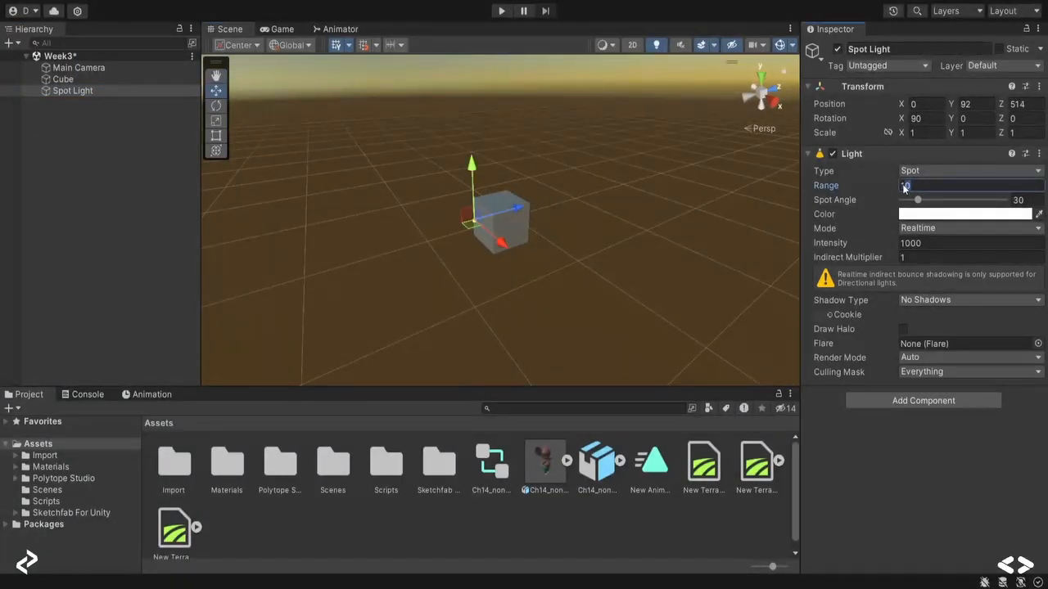
text(100)
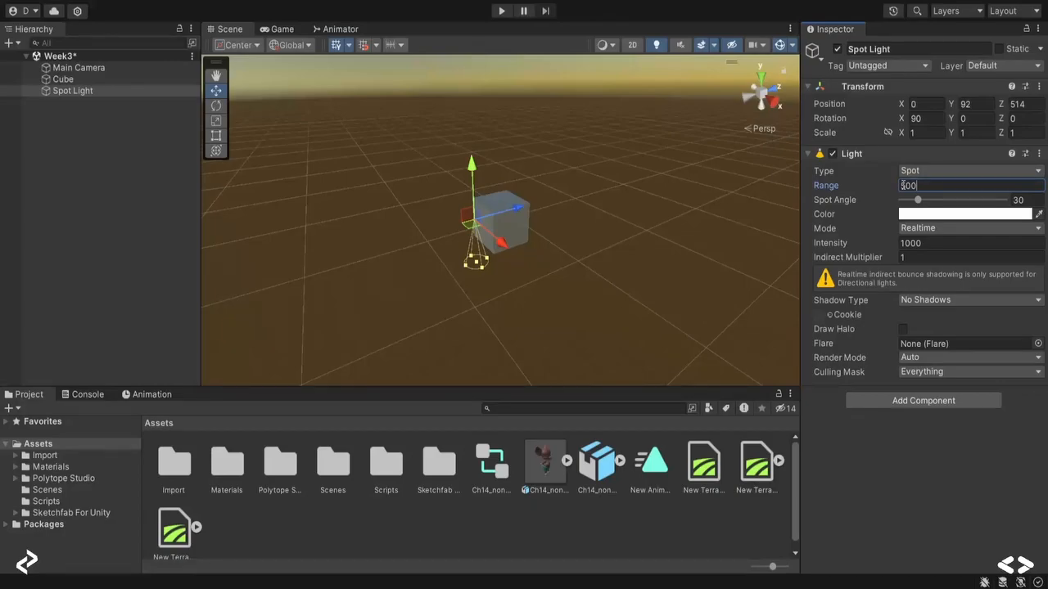
Place the Spot Light above the cube at about Y 712, Z 804, with its cone falling on the top face.
drag(472, 166, 480, 97)
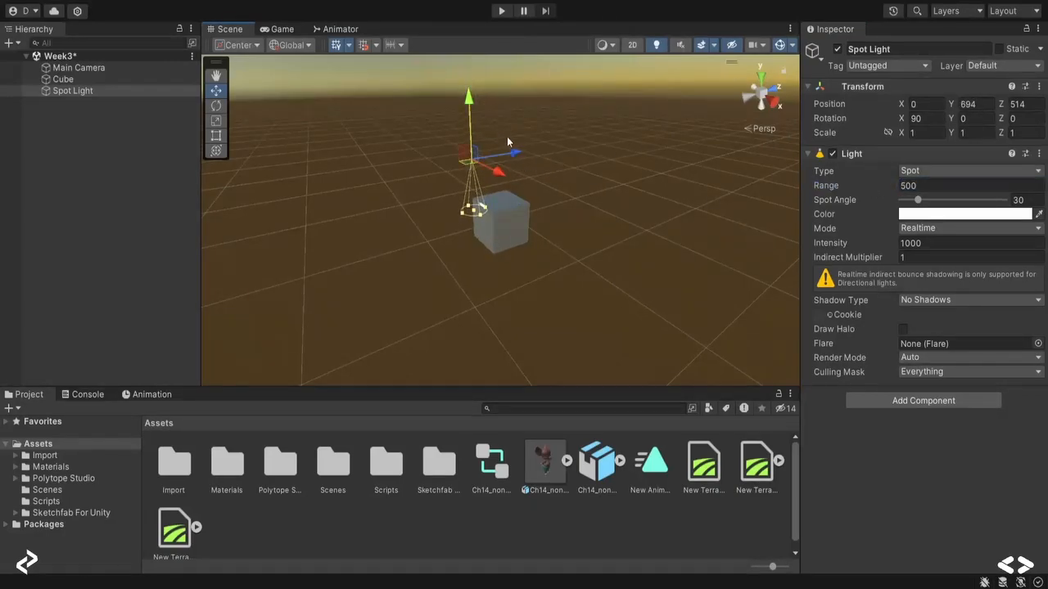
drag(517, 148, 538, 150)
drag(495, 105, 492, 101)
drag(531, 143, 543, 147)
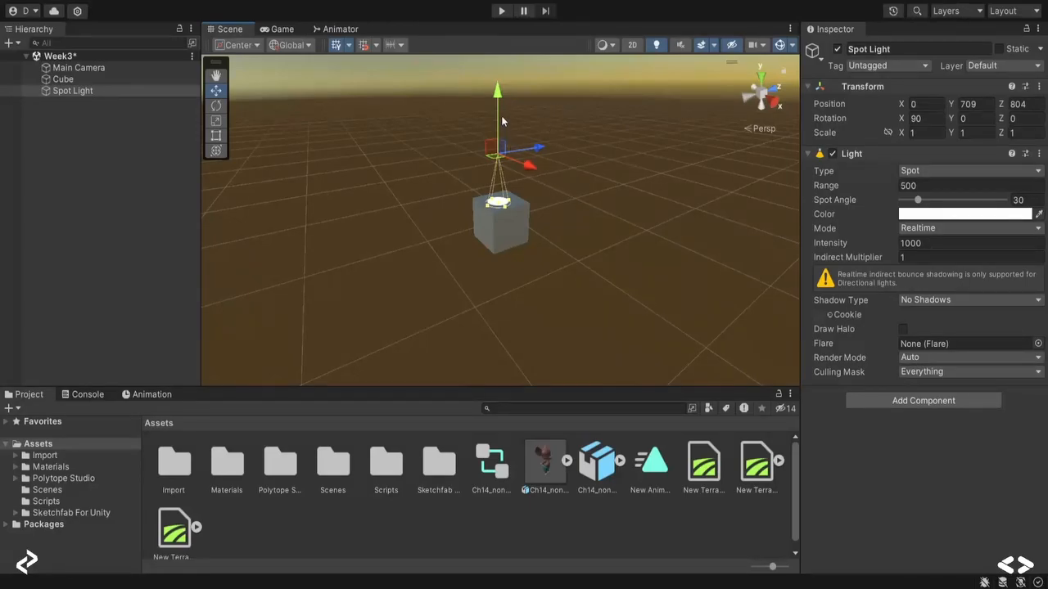
mouse_move(500, 100)
mouse_down()
mouse_move(496, 117)
mouse_move(497, 90)
mouse_move(497, 99)
mouse_up()
scroll(483, 176, up, 8)
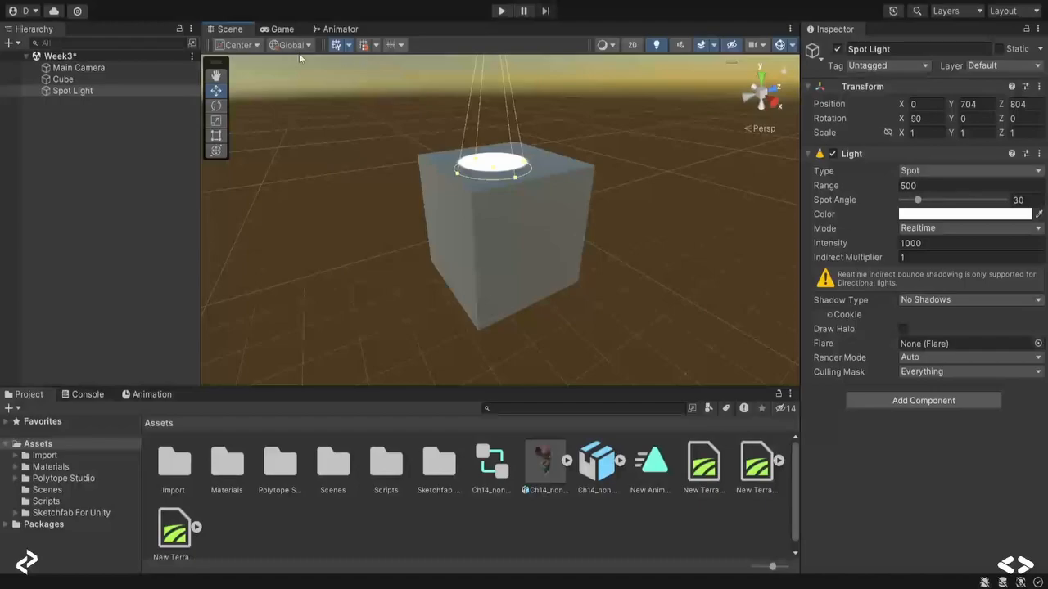
scroll(511, 119, down, 5)
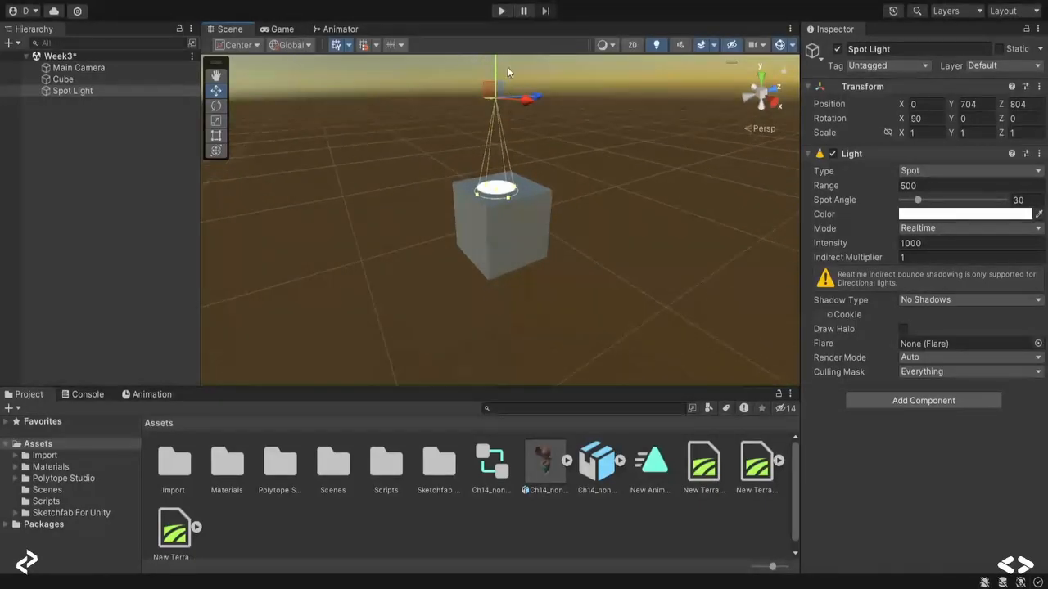
drag(496, 71, 495, 70)
Try rotating the Spot Light, undo the first attempt, and tilt it to about 26 degrees around X.
key(e)
drag(507, 143, 471, 143)
key(ctrl+z)
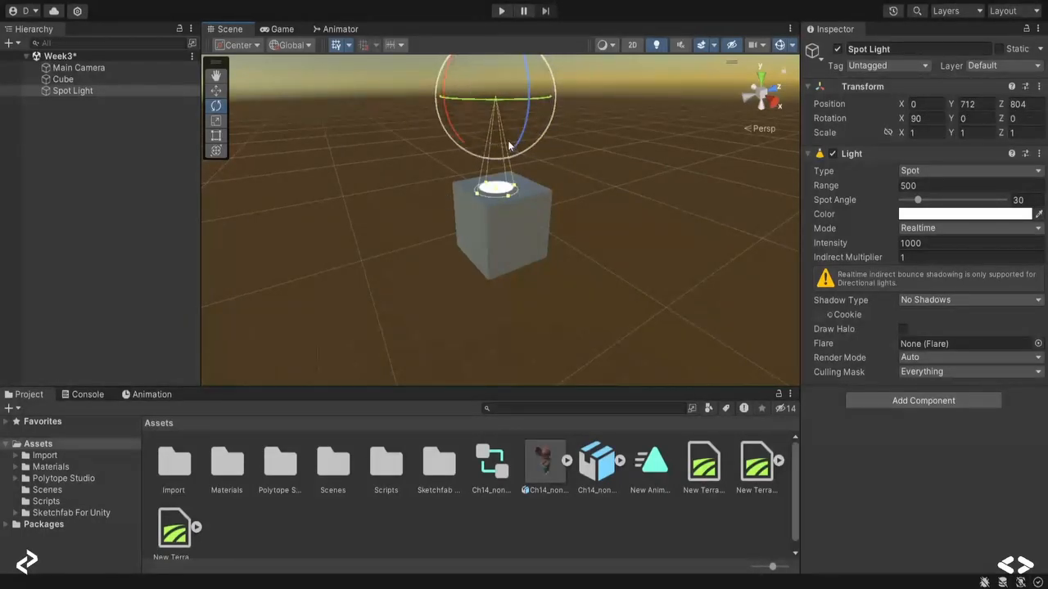
drag(490, 150, 475, 110)
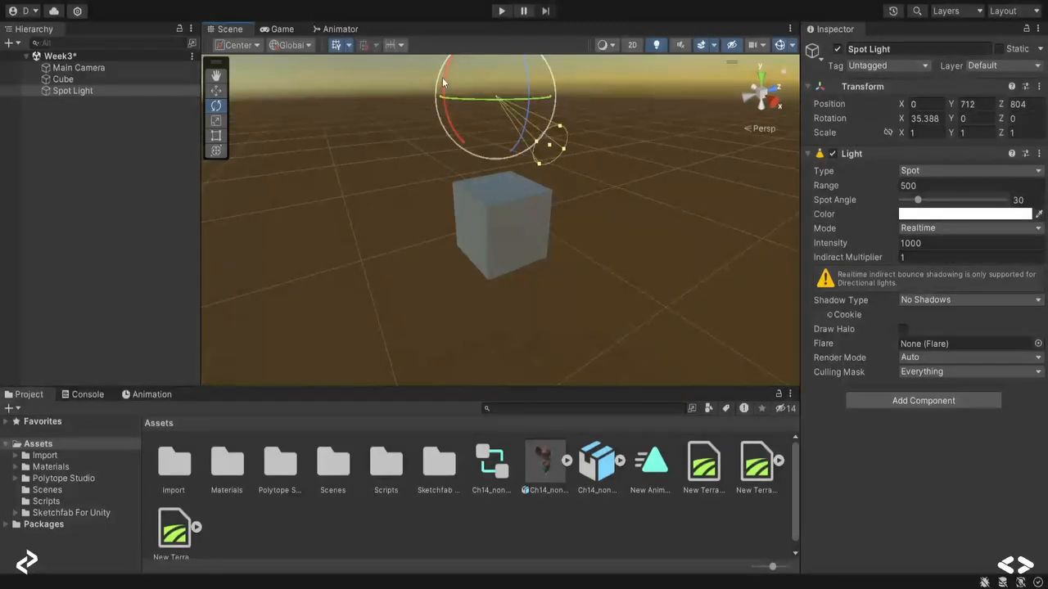
drag(443, 77, 448, 104)
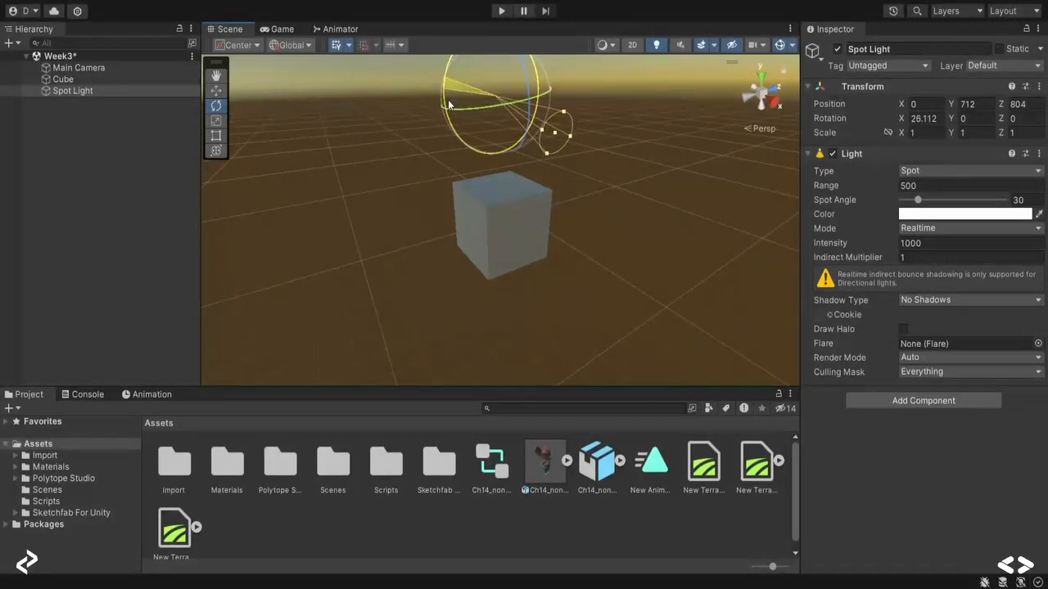
Move the Spot Light to about Y 156, Z 228 so it shines on the cube's side face, and check the Game view.
click(216, 90)
drag(533, 92, 396, 190)
drag(468, 205, 451, 203)
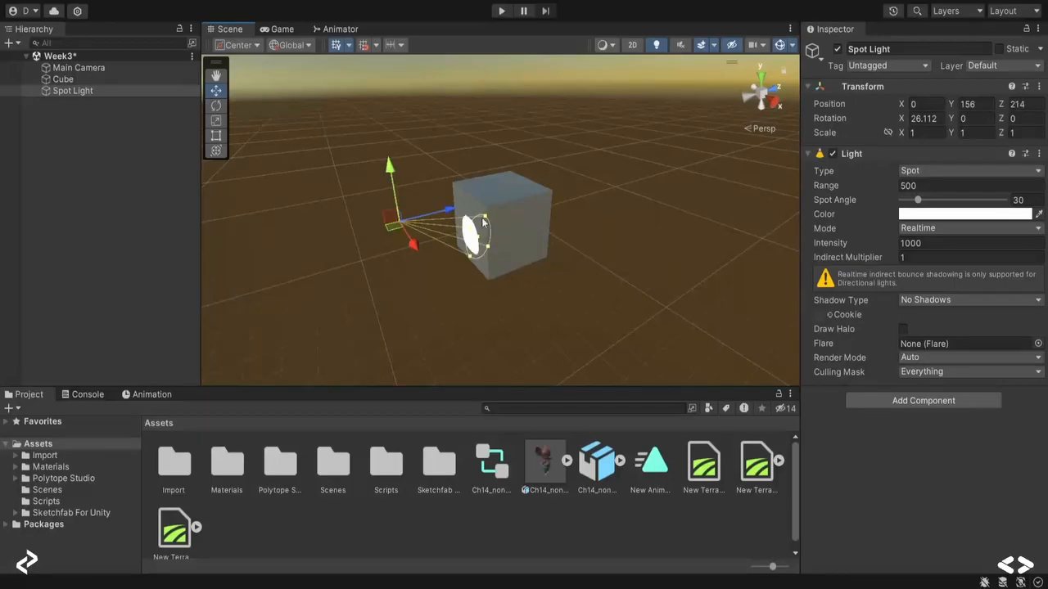
click(279, 29)
click(229, 30)
mouse_move(433, 199)
mouse_down()
mouse_move(449, 205)
mouse_move(434, 208)
mouse_move(439, 190)
mouse_up()
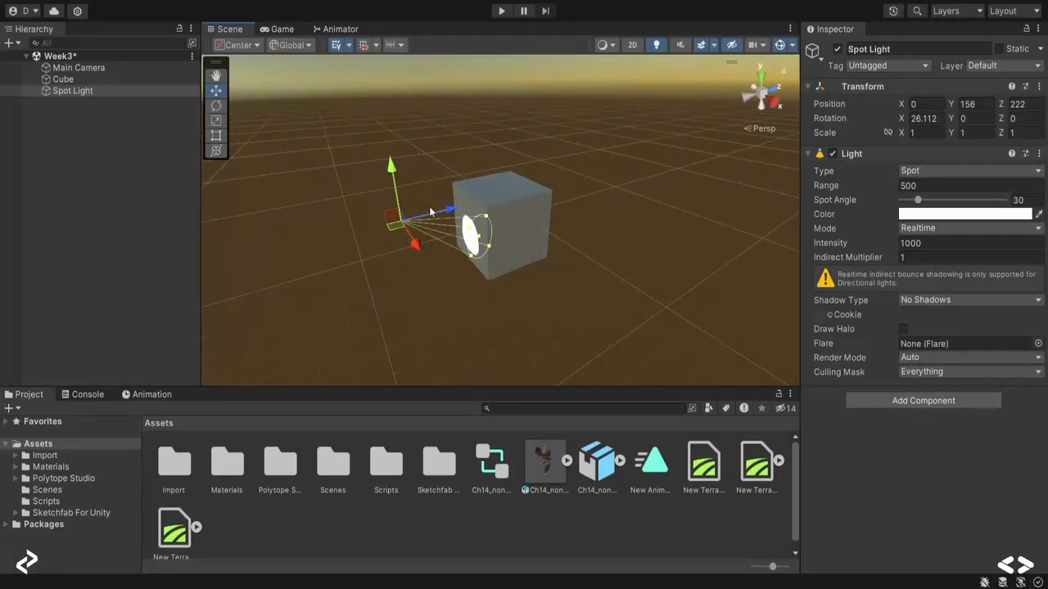
mouse_move(440, 205)
mouse_down()
mouse_move(448, 214)
mouse_move(432, 226)
mouse_move(455, 216)
mouse_move(420, 223)
mouse_move(447, 202)
mouse_up()
Replace the Spot Light with an Area Light and raise it to about Y 250.
click(102, 89)
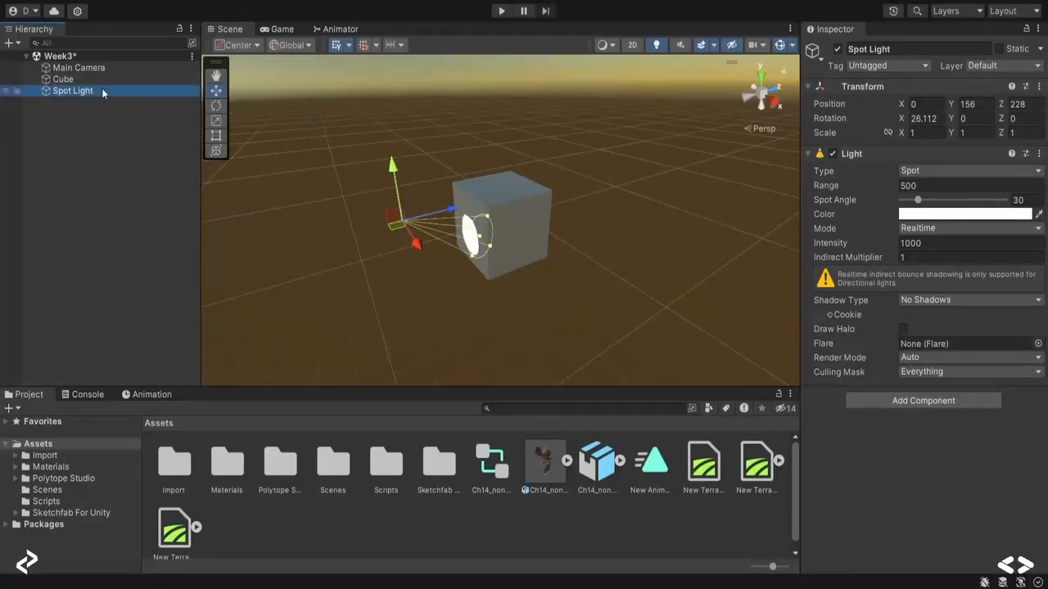
key(Delete)
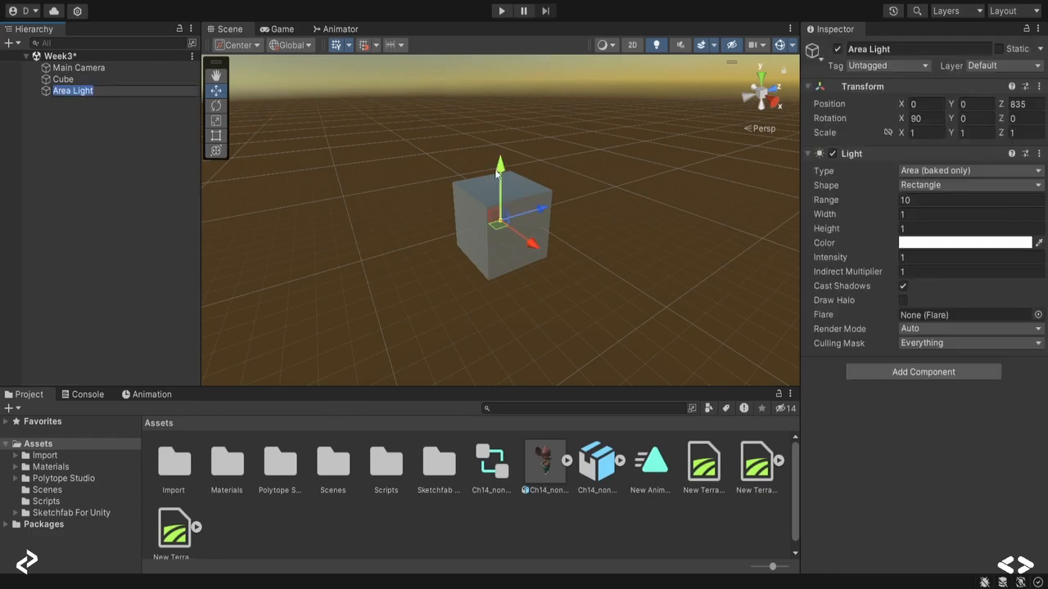
drag(498, 170, 496, 129)
Set the Area Light's range, width and height to 100 each and its intensity to 1000.
click(934, 202)
double_click(936, 203)
text(000)
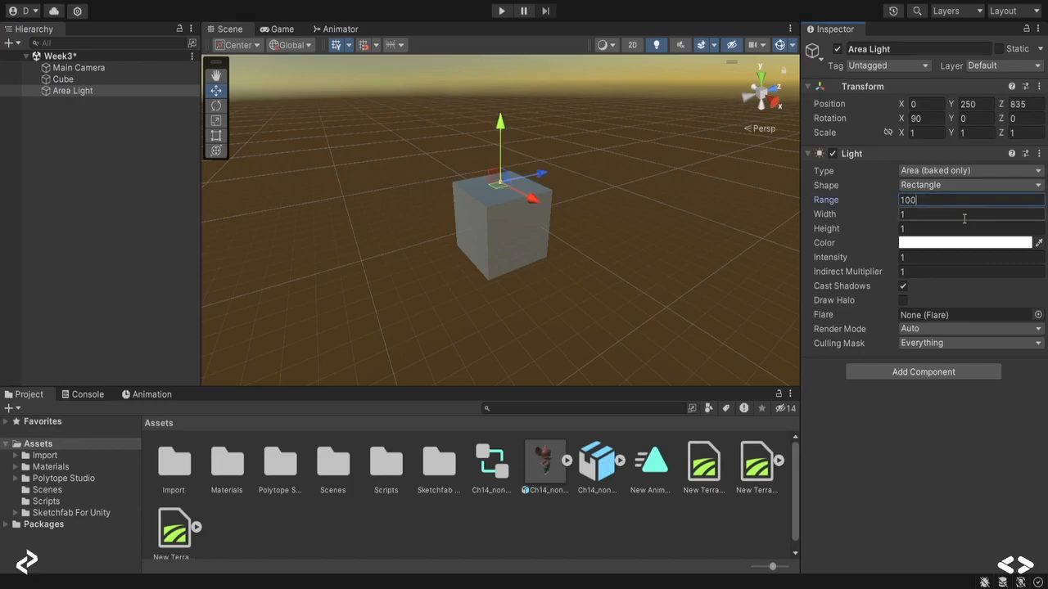
double_click(961, 216)
text(100)
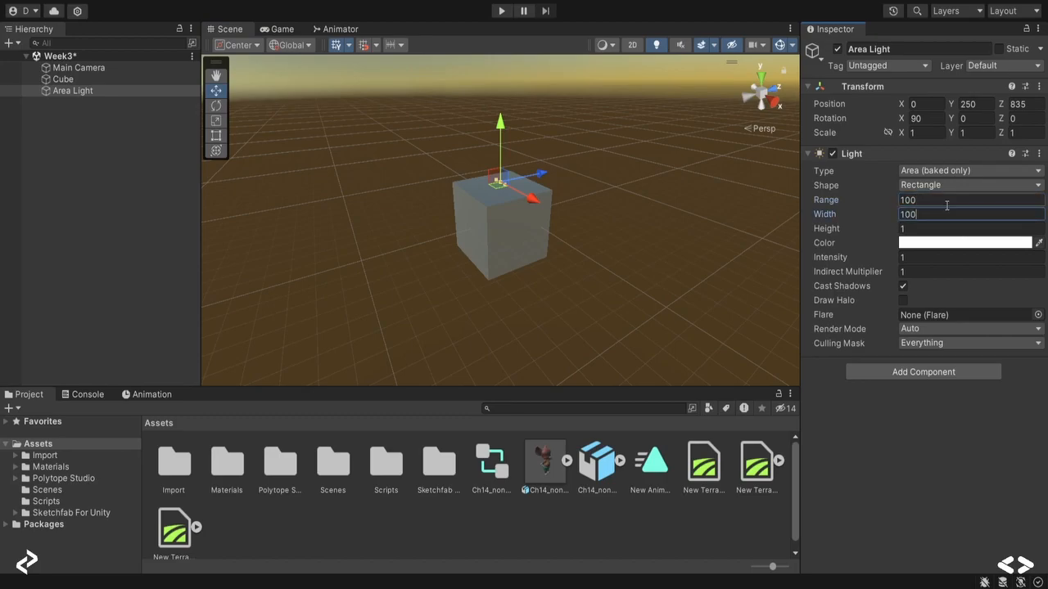
double_click(945, 230)
text(100)
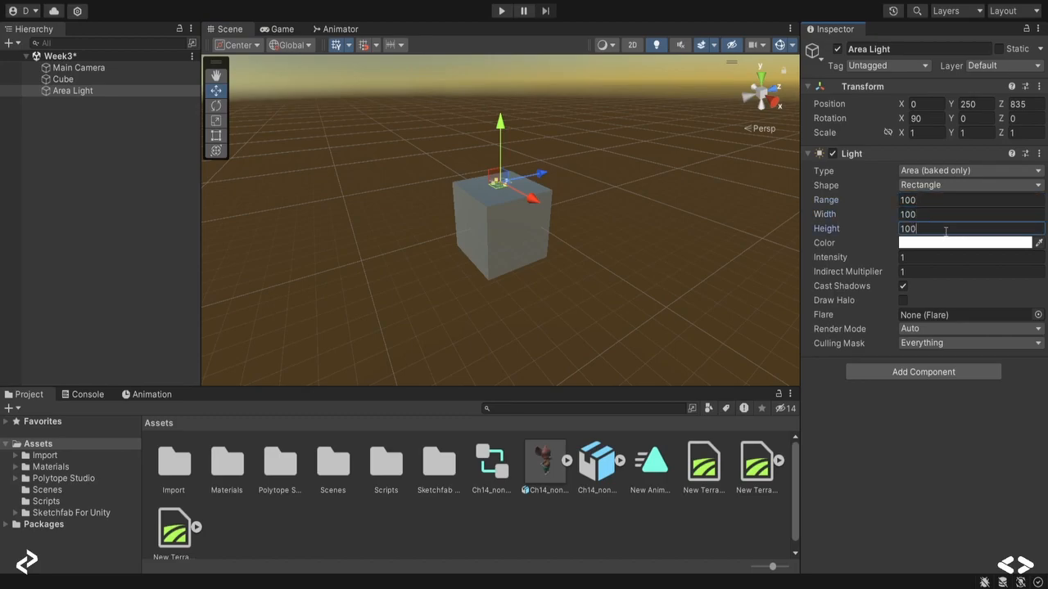
double_click(940, 256)
text(000)
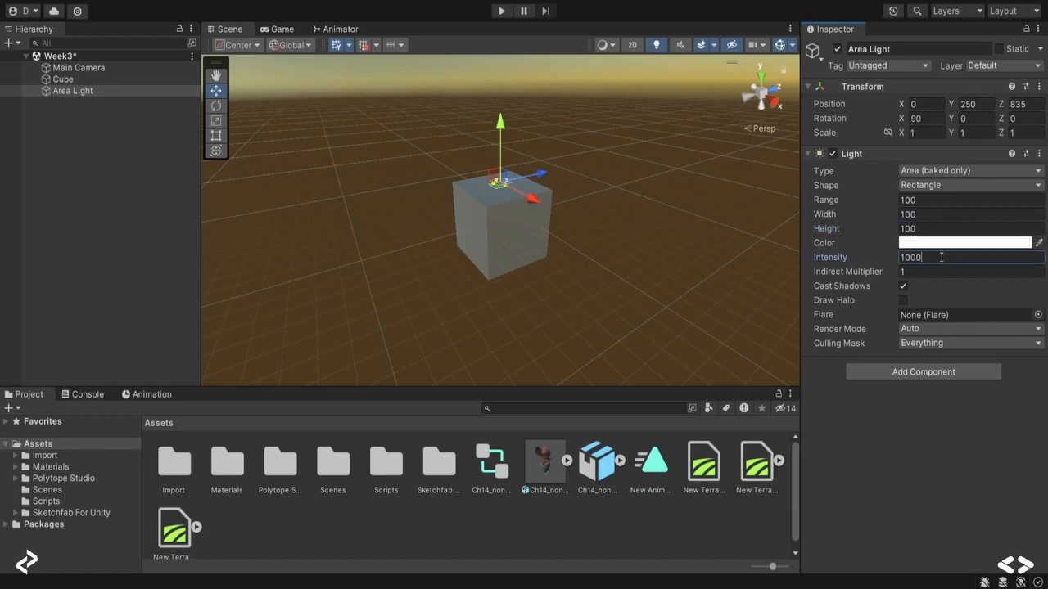
Try different positions for the Area Light around the cube's top face, including about X -154, Y 214, Z 924.
mouse_move(500, 125)
mouse_down()
mouse_move(496, 116)
mouse_move(495, 128)
mouse_up()
mouse_move(545, 178)
mouse_down()
mouse_move(497, 137)
mouse_move(518, 136)
mouse_move(539, 193)
mouse_up()
drag(507, 117, 506, 135)
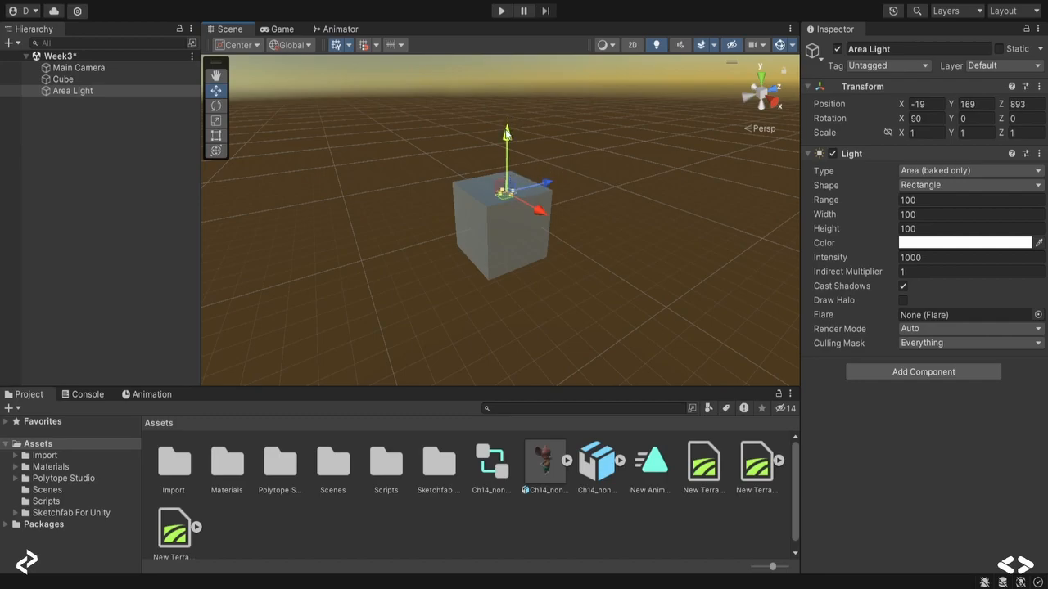
drag(506, 134, 507, 128)
drag(553, 183, 493, 167)
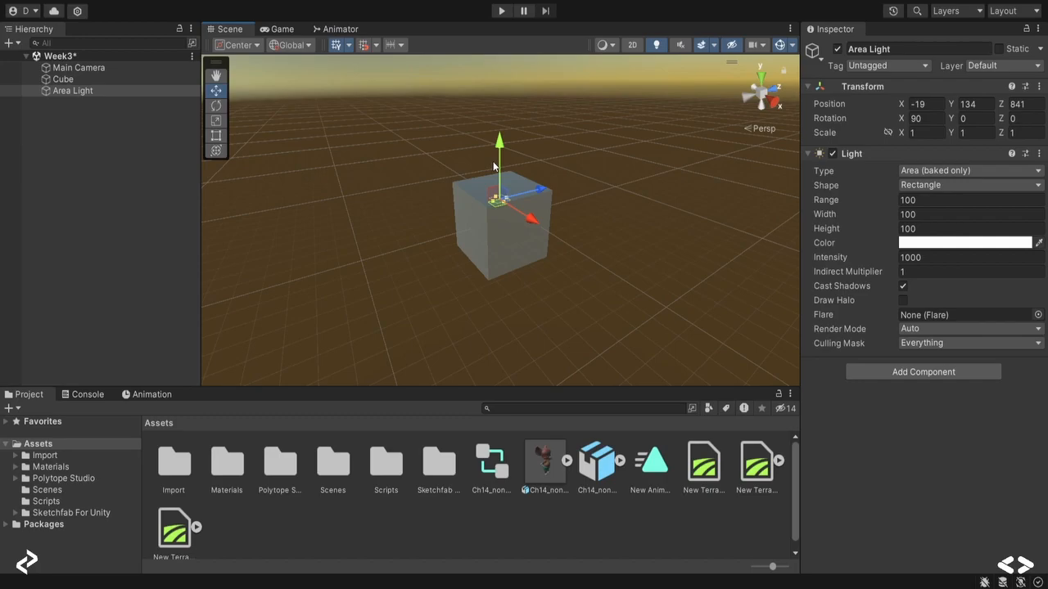
drag(532, 219, 643, 197)
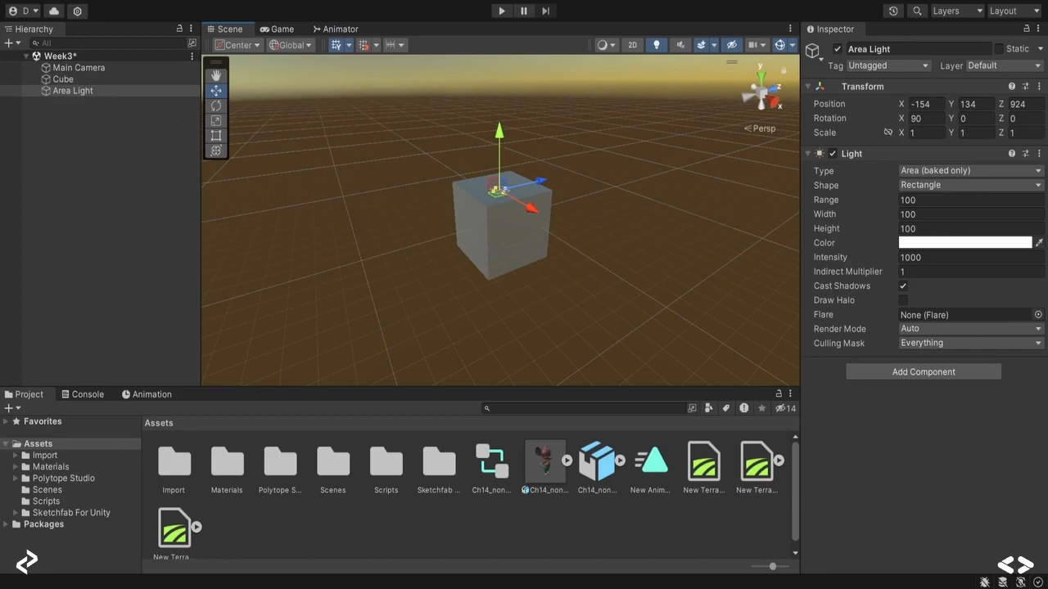
drag(501, 144, 500, 131)
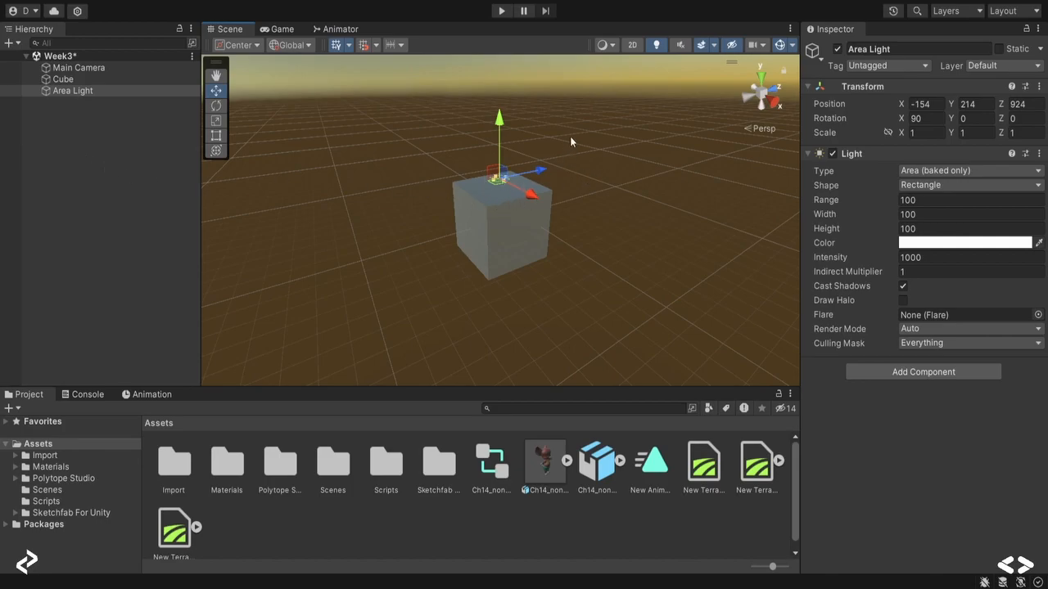
click(544, 149)
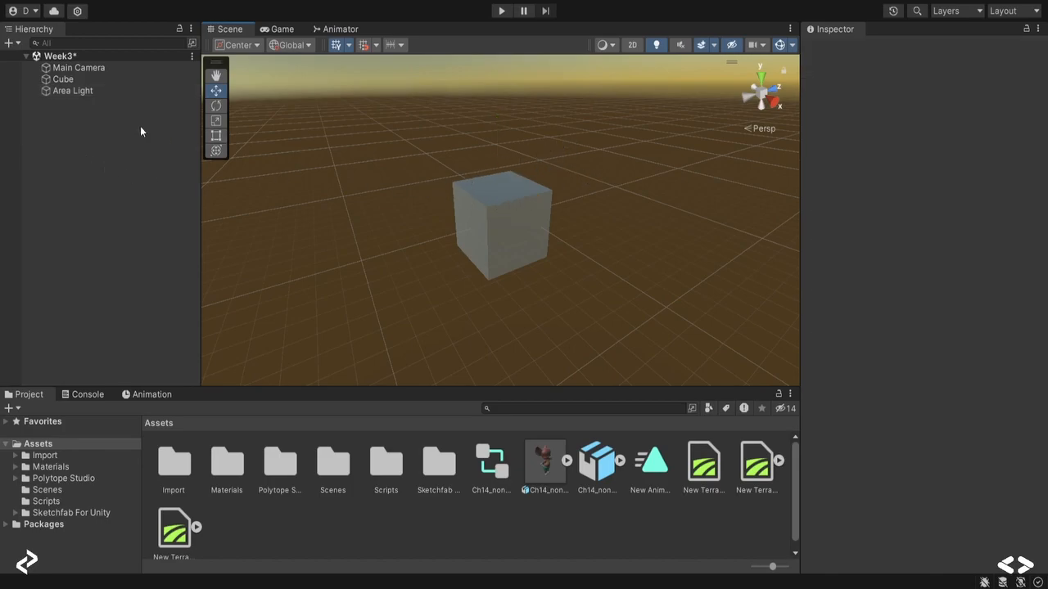
click(137, 90)
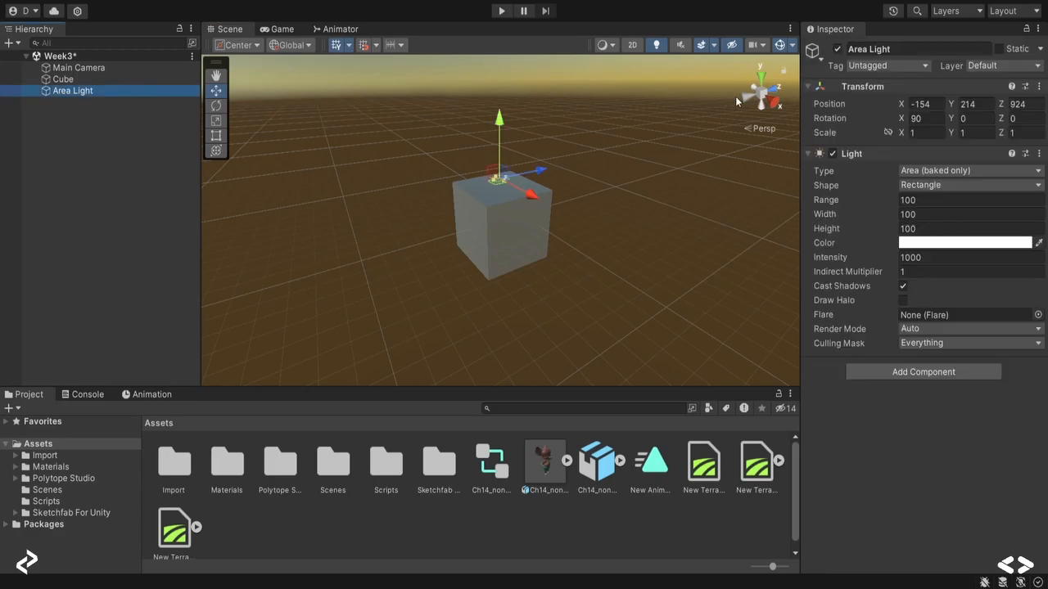
drag(536, 170, 428, 174)
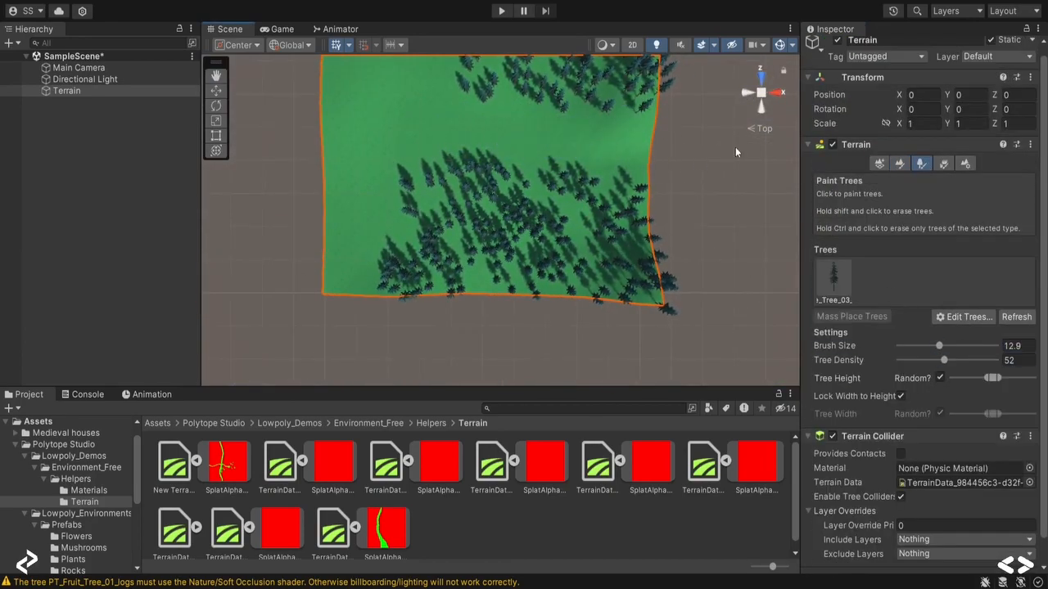
Sculpt the clearing between the tree groups in SampleScene with Raise or Lower Terrain at brush size 10 and opacity 1.7.
click(904, 164)
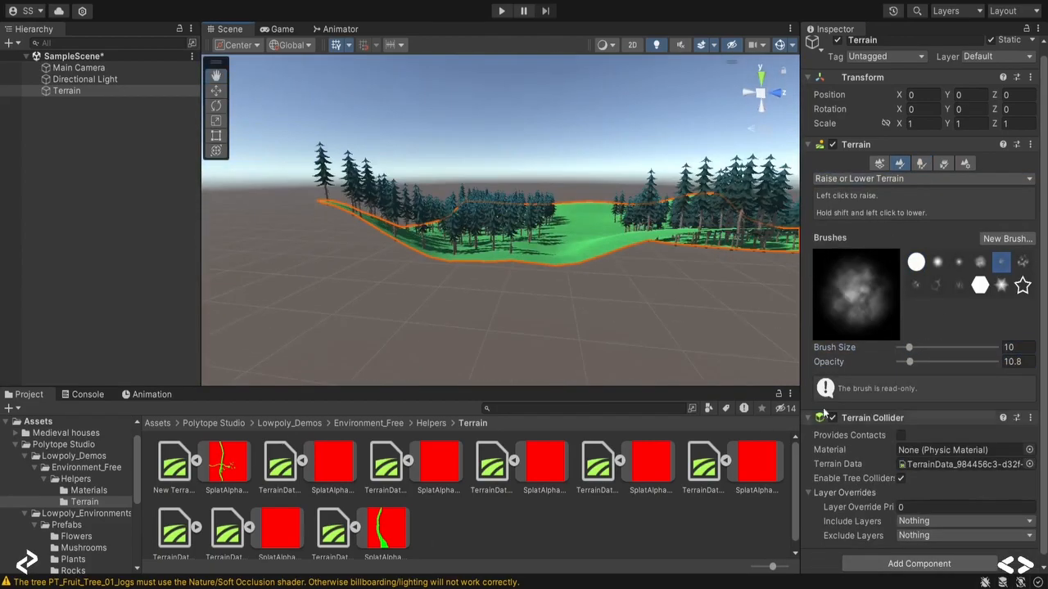
mouse_move(615, 244)
mouse_down()
mouse_move(557, 258)
mouse_move(580, 260)
mouse_move(575, 252)
mouse_up()
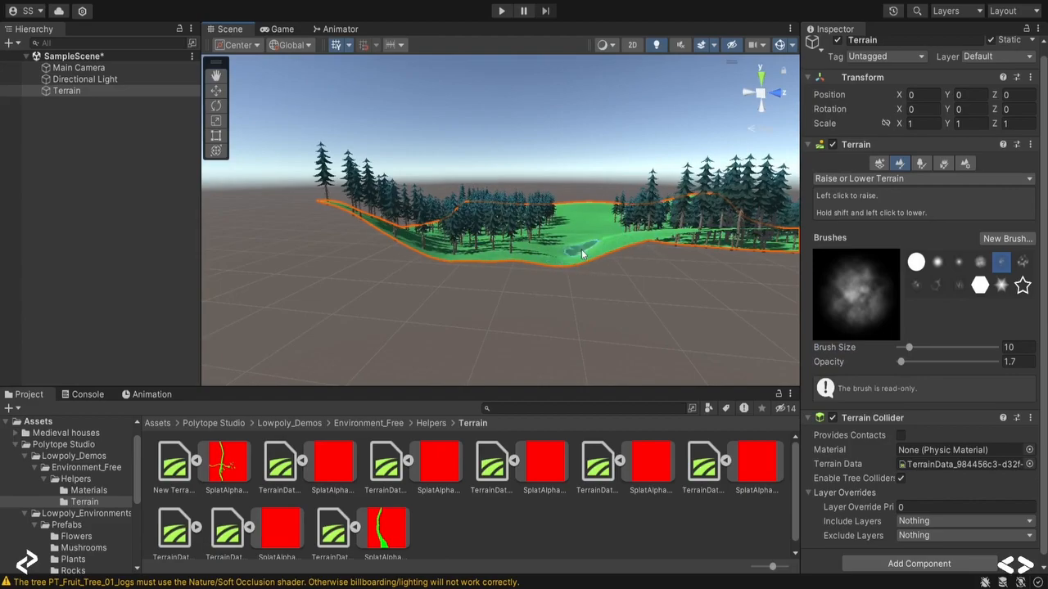
alt+drag(626, 278, 614, 309)
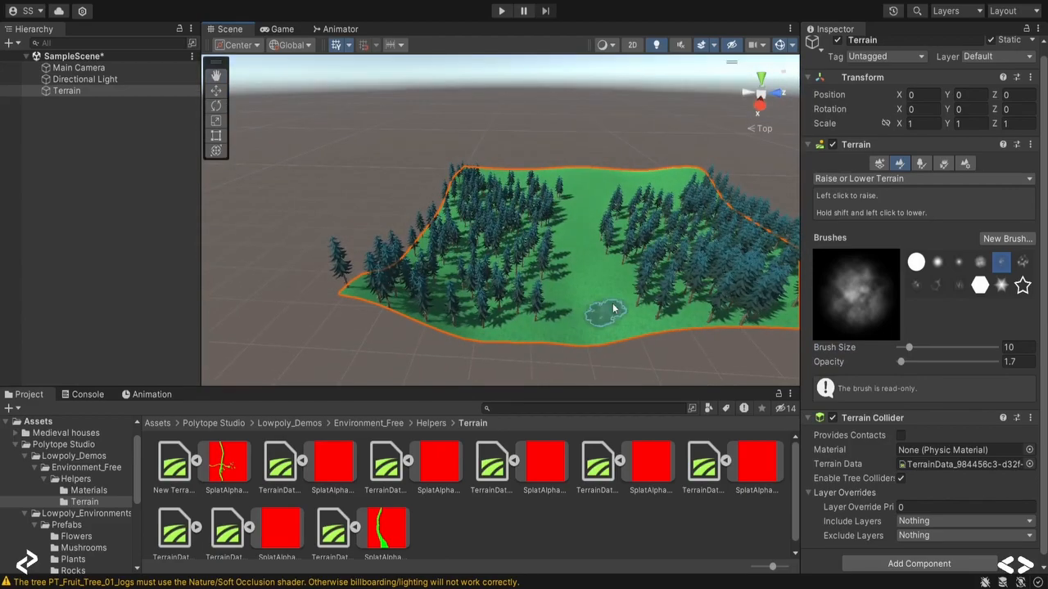
Set up Paint Texture on the terrain with the Ground_Layer_01 layer, a smaller solid round brush and opacity 18.2.
click(921, 164)
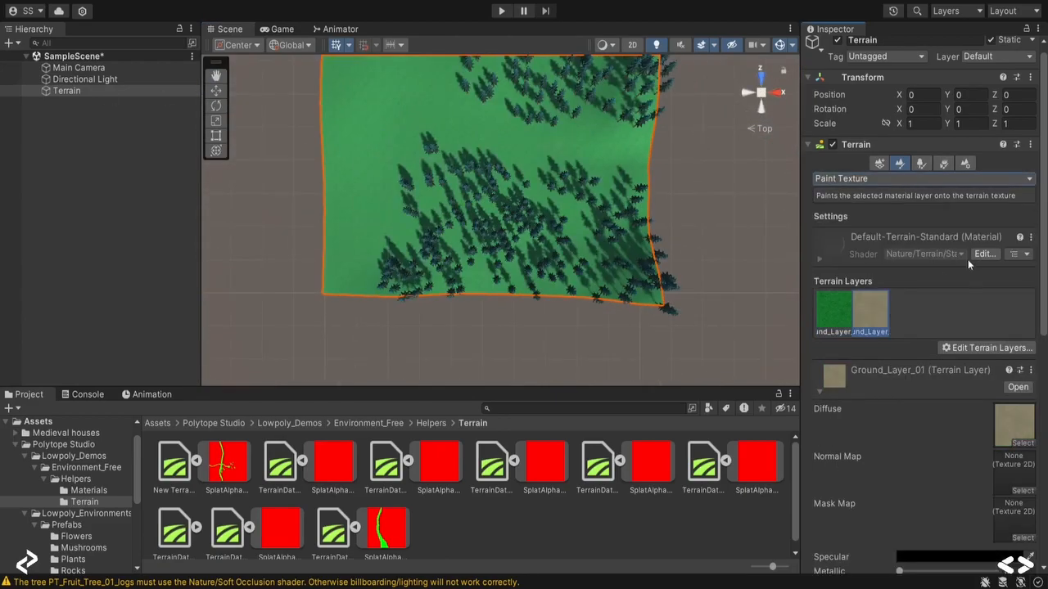
scroll(939, 327, down, 5)
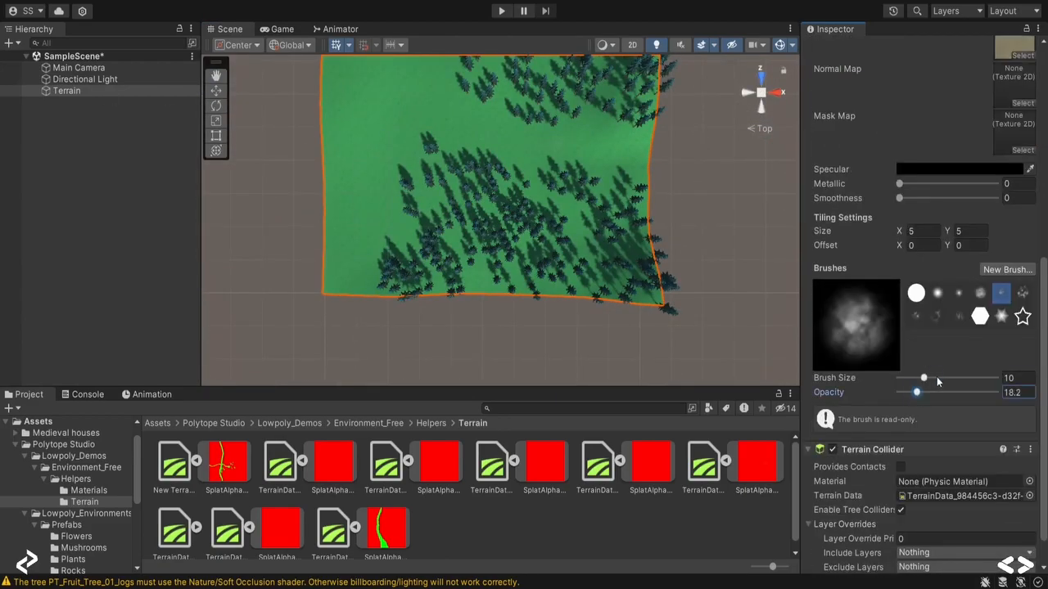
click(915, 292)
key(bracketleft)
key(bracketleft)
key(bracketleft)
key(bracketleft)
key(bracketleft)
Undo a trial stroke and paint a straight Ground_Layer_01 path across the terrain between the two tree groups.
drag(566, 152, 348, 134)
key(ctrl+z)
mouse_move(525, 146)
mouse_down()
mouse_move(631, 156)
mouse_move(495, 147)
mouse_up()
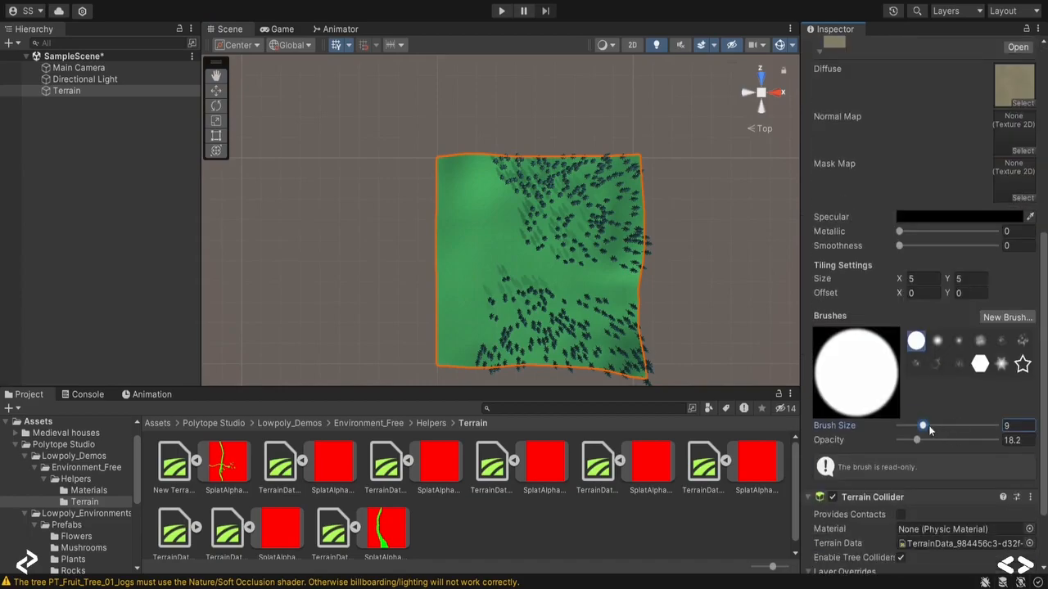
drag(449, 266, 652, 265)
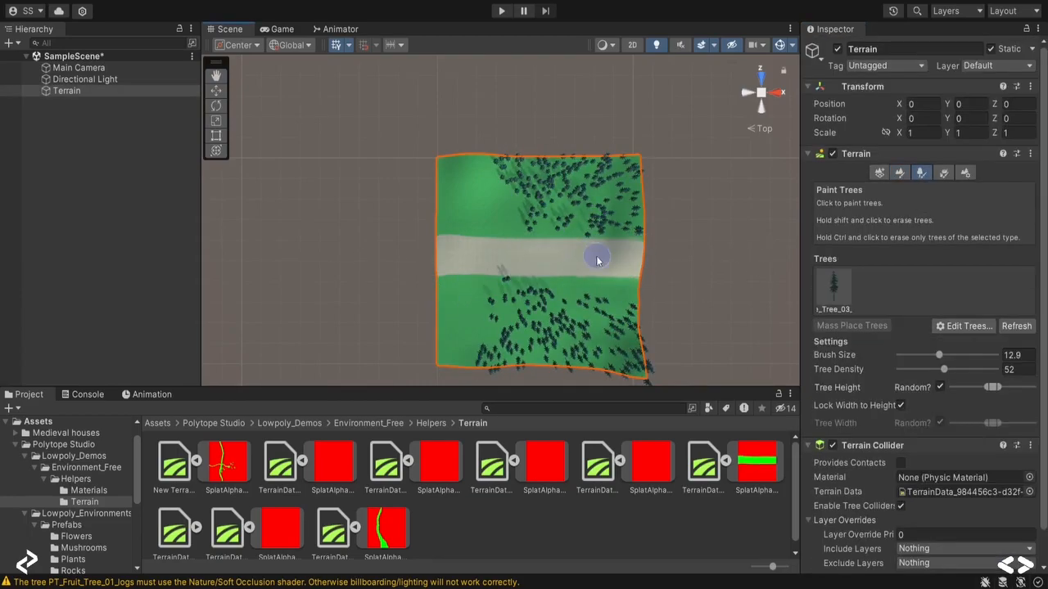
Select the Tree_03 conifer as the tree to paint on the terrain.
click(833, 288)
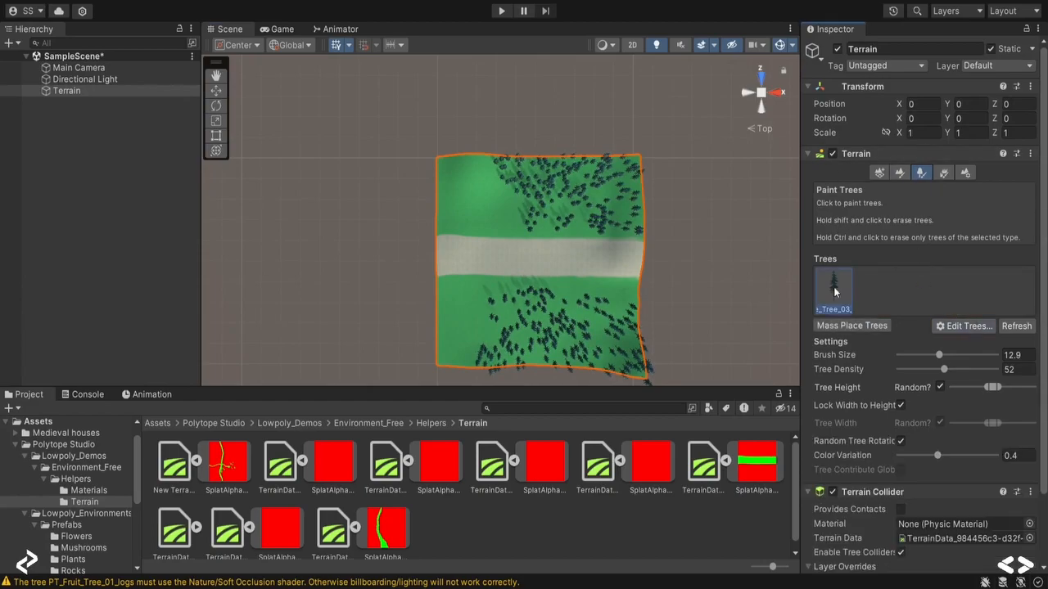
scroll(917, 296, down, 2)
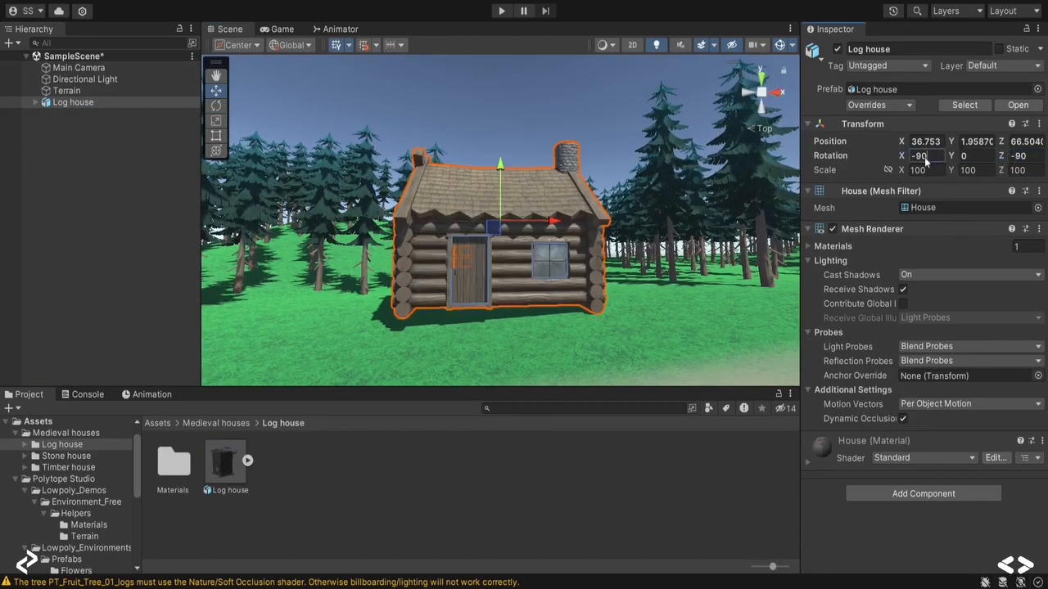
Tilt the log house slightly to follow the slope and lower it until it sits on the grass.
click(216, 105)
drag(560, 234, 561, 225)
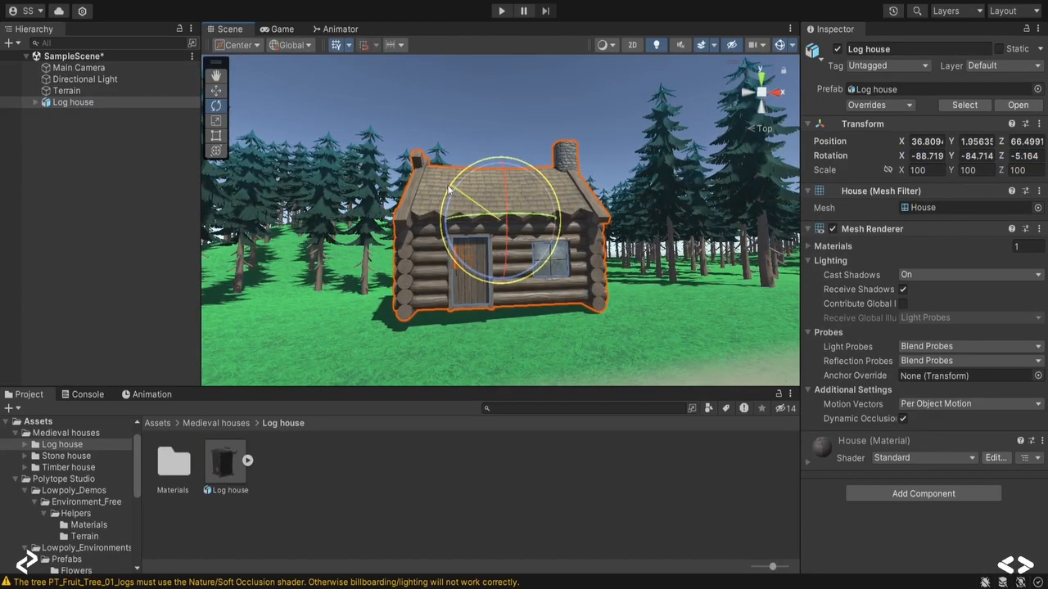
click(217, 91)
drag(500, 166, 501, 179)
click(216, 106)
drag(560, 238, 561, 228)
click(216, 91)
drag(501, 167, 500, 174)
Paint scattered green, red and pink Tree_01 fruit trees among the conifers with brush size 3.7 and tree density 22.
alt+drag(508, 270, 537, 336)
scroll(344, 300, down, 5)
click(38, 422)
click(67, 90)
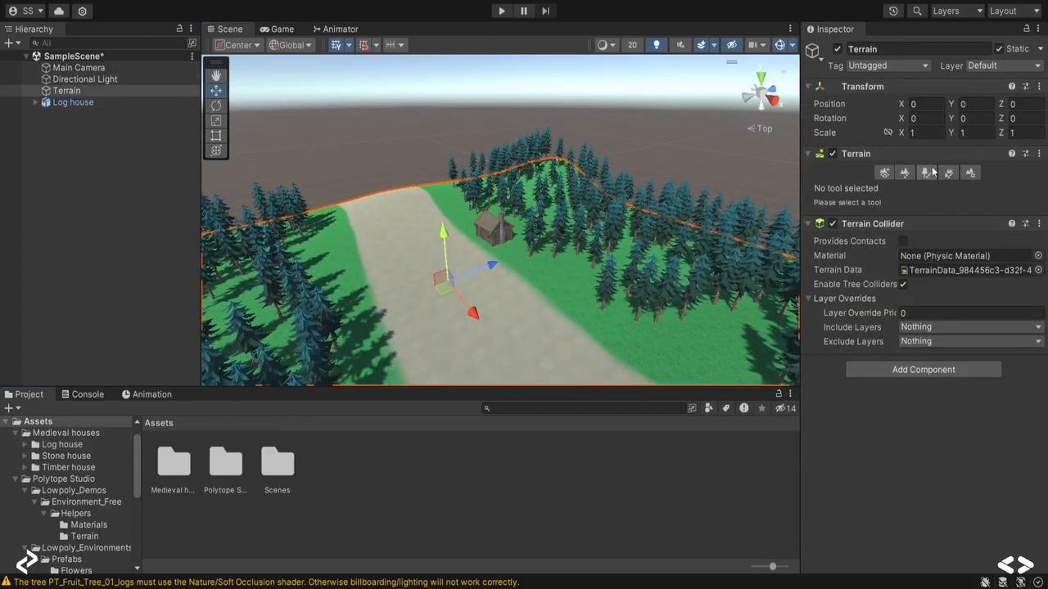
click(922, 173)
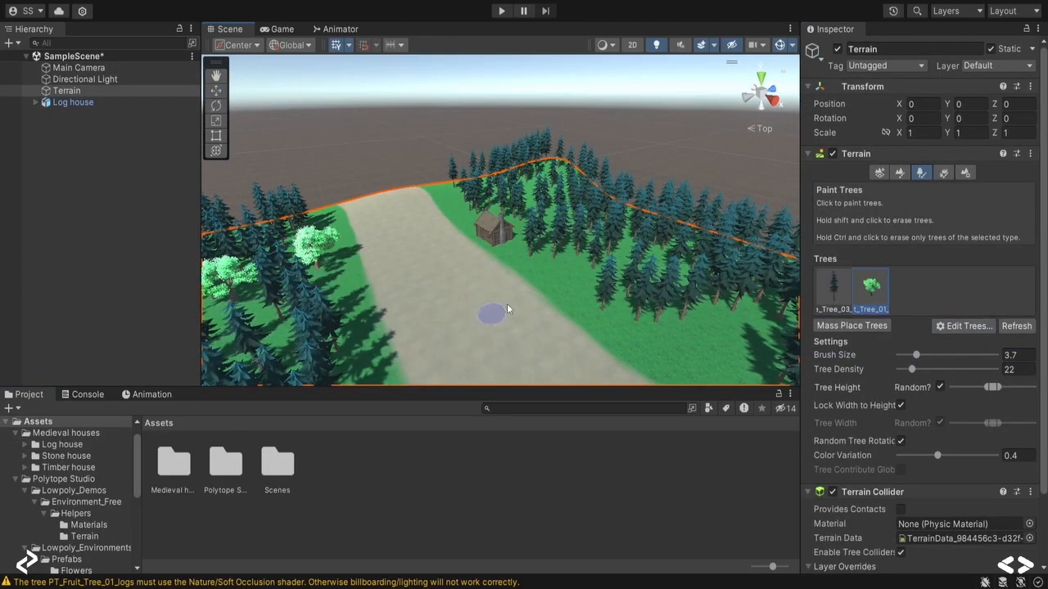
click(690, 297)
scroll(547, 320, down, 4)
scroll(547, 321, up, 4)
scroll(573, 311, down, 5)
click(367, 324)
click(436, 347)
click(357, 339)
click(368, 277)
click(488, 365)
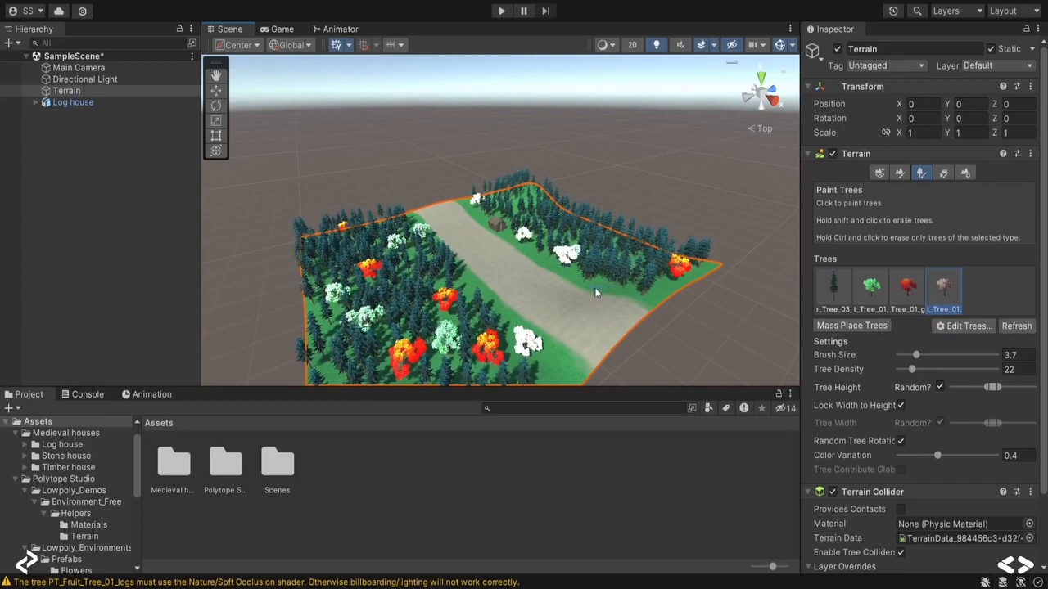
Set the Main Camera's Y rotation to -90 and move it towards the near end of the path.
double_click(79, 68)
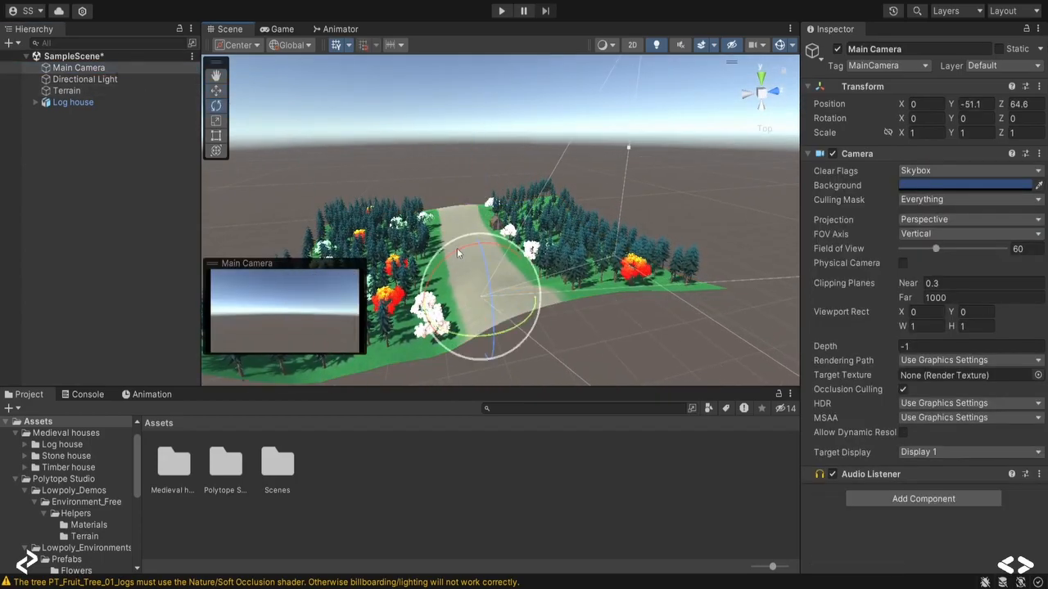
click(986, 117)
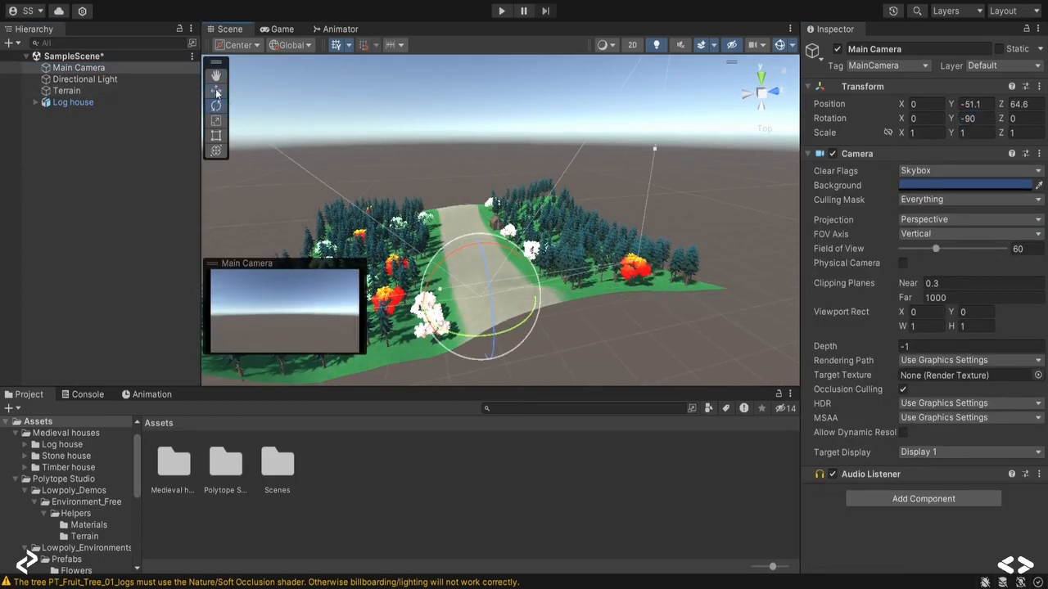
click(216, 91)
drag(481, 237, 691, 224)
click(761, 77)
click(483, 226)
click(63, 69)
drag(772, 215, 783, 214)
Fine-tune the Main Camera's position over the near end of the path.
alt+drag(654, 287, 442, 147)
scroll(492, 213, down, 5)
drag(507, 360, 499, 334)
drag(535, 283, 515, 302)
key(e)
scroll(500, 287, up, 4)
Sculpt the near end of the path with Raise or Lower Terrain, using the cloudy brush at opacity 0.6.
click(66, 91)
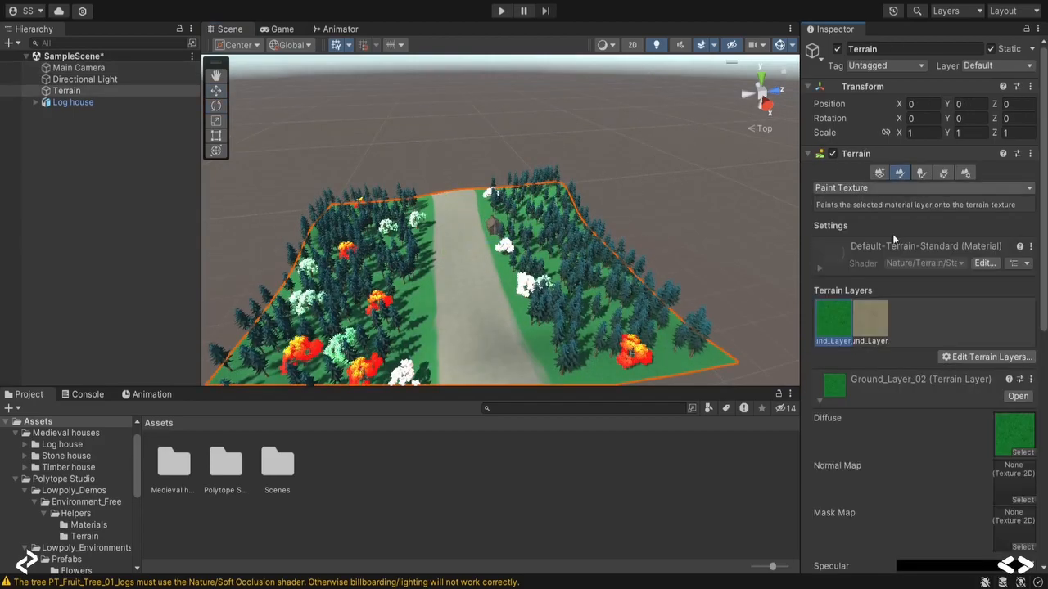
click(915, 190)
click(884, 203)
scroll(508, 278, down, 2)
click(980, 272)
drag(904, 374, 899, 373)
mouse_move(493, 342)
mouse_down()
mouse_move(501, 336)
mouse_move(464, 281)
mouse_move(442, 318)
mouse_move(448, 352)
mouse_up()
click(464, 281)
click(451, 356)
click(453, 299)
click(460, 319)
Touch up the path's near end with a smaller solid round brush and again with the cloudy brush at size 23.
click(916, 271)
drag(911, 356, 905, 357)
mouse_move(458, 315)
mouse_down()
mouse_move(463, 335)
mouse_move(451, 327)
mouse_move(470, 318)
mouse_move(498, 329)
mouse_up()
click(979, 271)
mouse_move(906, 357)
mouse_down()
mouse_move(928, 357)
mouse_move(914, 357)
mouse_up()
click(480, 319)
mouse_move(455, 322)
mouse_down()
mouse_move(450, 370)
mouse_move(455, 353)
mouse_up()
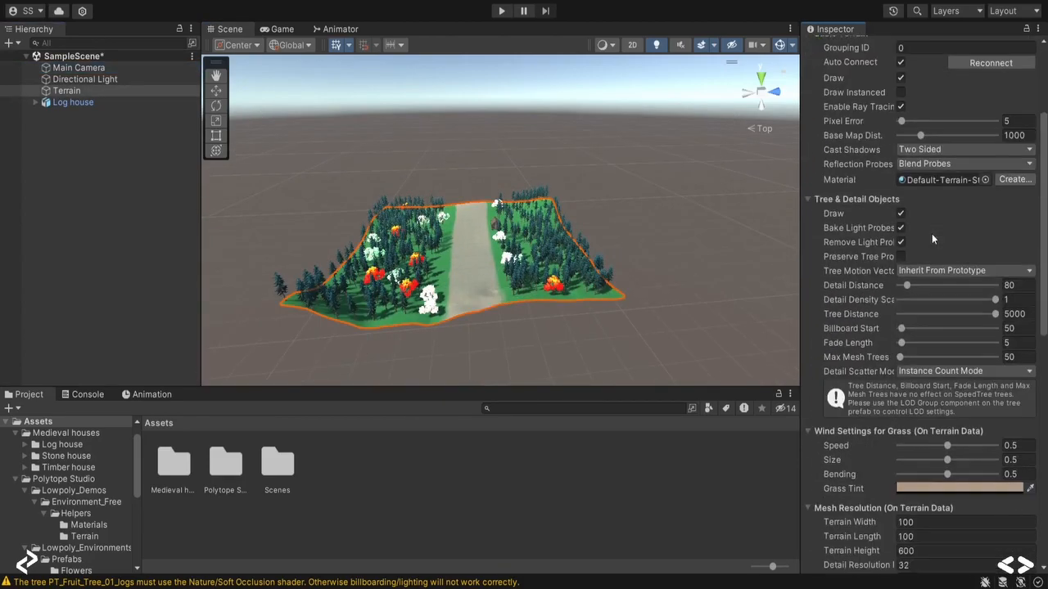
Review the terrain settings, preview the Main Camera's shot in the Game view, and lower and shift the camera slightly.
scroll(932, 233, down, 8)
scroll(950, 61, up, 1)
click(79, 68)
click(281, 29)
click(230, 30)
drag(462, 257, 462, 278)
drag(531, 298, 536, 302)
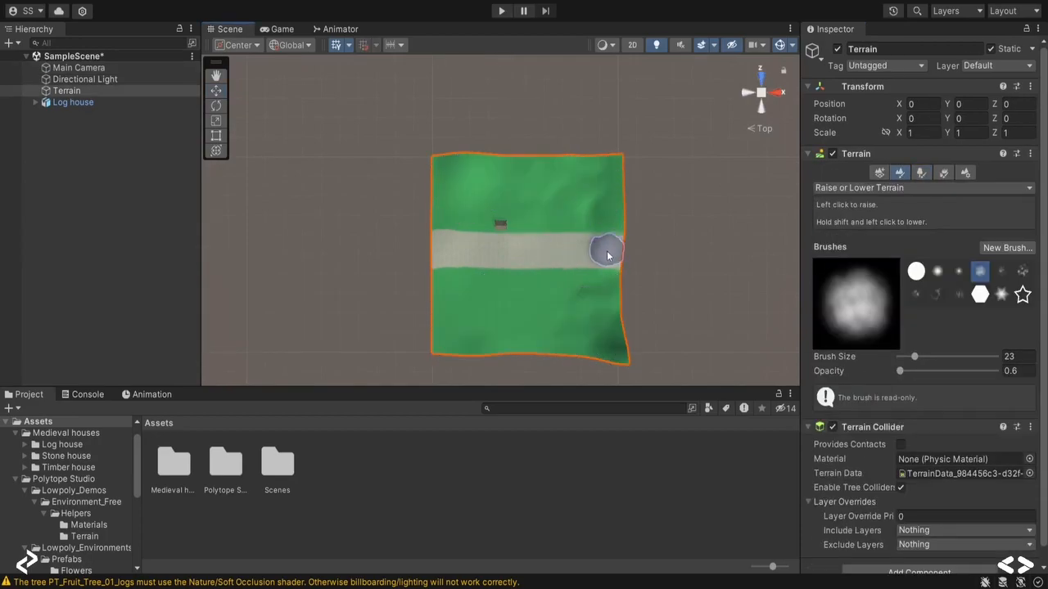
Compare the terrain's appearance in the Game view and the top-down Scene view.
click(278, 31)
click(230, 29)
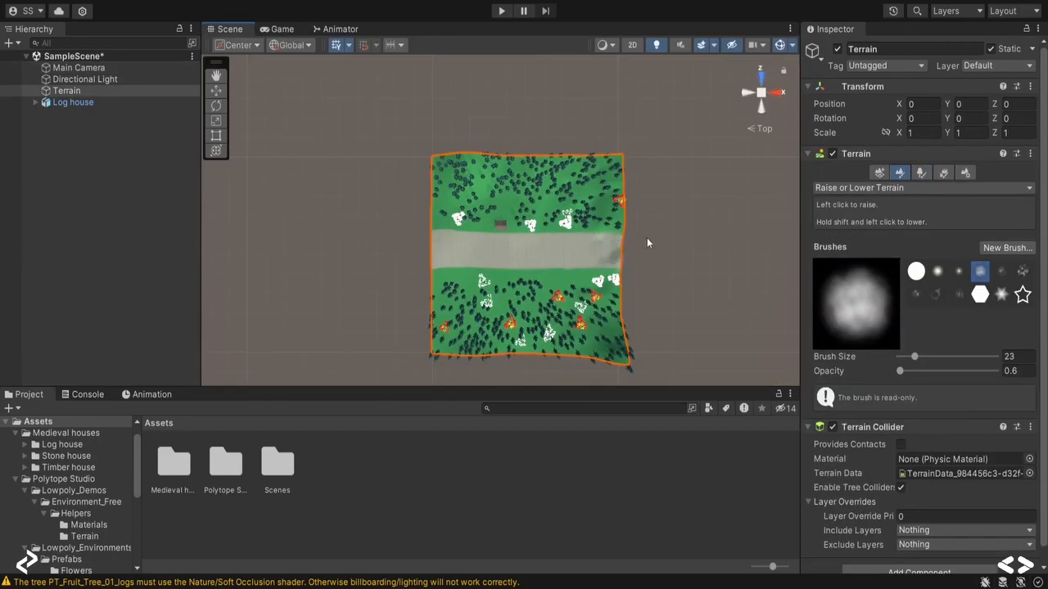
click(282, 30)
click(229, 29)
Place the Timber house model on the terrain opposite the log house, raise it above ground and rotate it to Z 84.56.
click(68, 467)
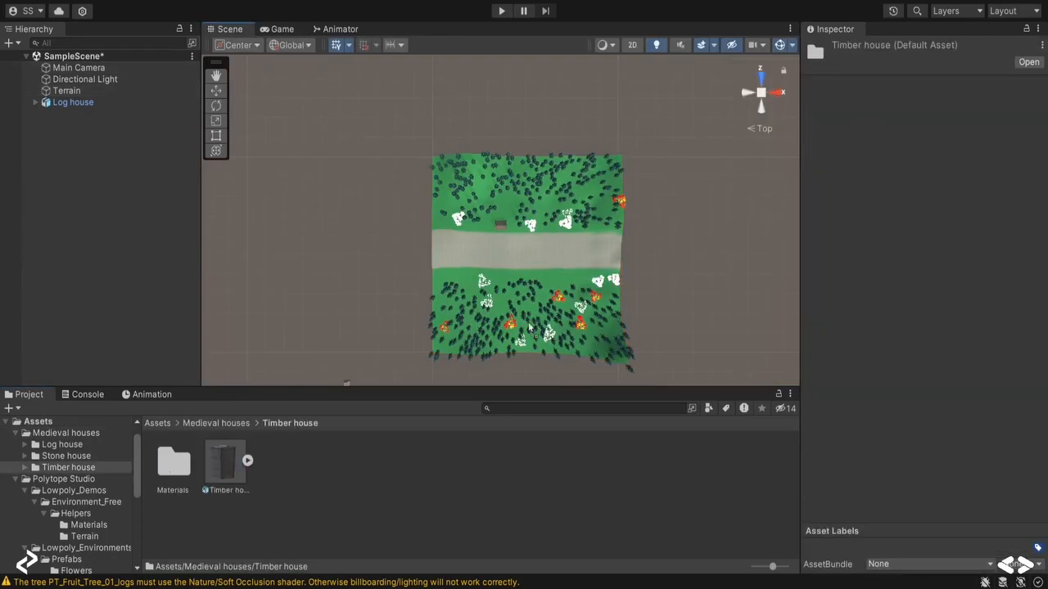
drag(225, 464, 567, 288)
double_click(80, 114)
key(w)
drag(501, 170, 500, 136)
key(e)
alt+drag(472, 243, 536, 192)
drag(540, 208, 522, 256)
Scale up the timber house and reposition it on the grass beside the path.
alt+drag(458, 328, 522, 285)
key(r)
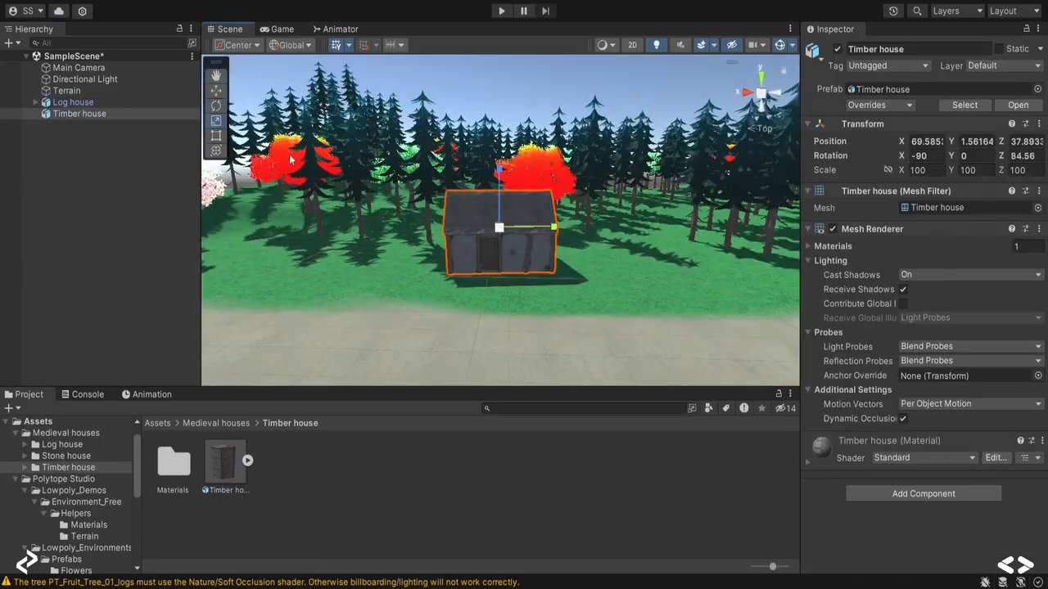
drag(487, 227, 524, 221)
key(w)
drag(499, 131, 502, 182)
drag(454, 226, 519, 227)
drag(565, 190, 567, 169)
alt+drag(458, 221, 565, 246)
drag(534, 203, 528, 213)
Focus on the log house and adjust its placement beside the path.
double_click(110, 104)
key(r)
alt+drag(409, 262, 532, 218)
key(w)
drag(500, 174, 378, 285)
key(e)
Shift the timber house along the path towards the camera and check the scene in the Game view.
scroll(573, 195, down, 10)
scroll(378, 285, down, 5)
click(425, 275)
click(216, 91)
drag(417, 321, 414, 334)
click(471, 246)
click(281, 29)
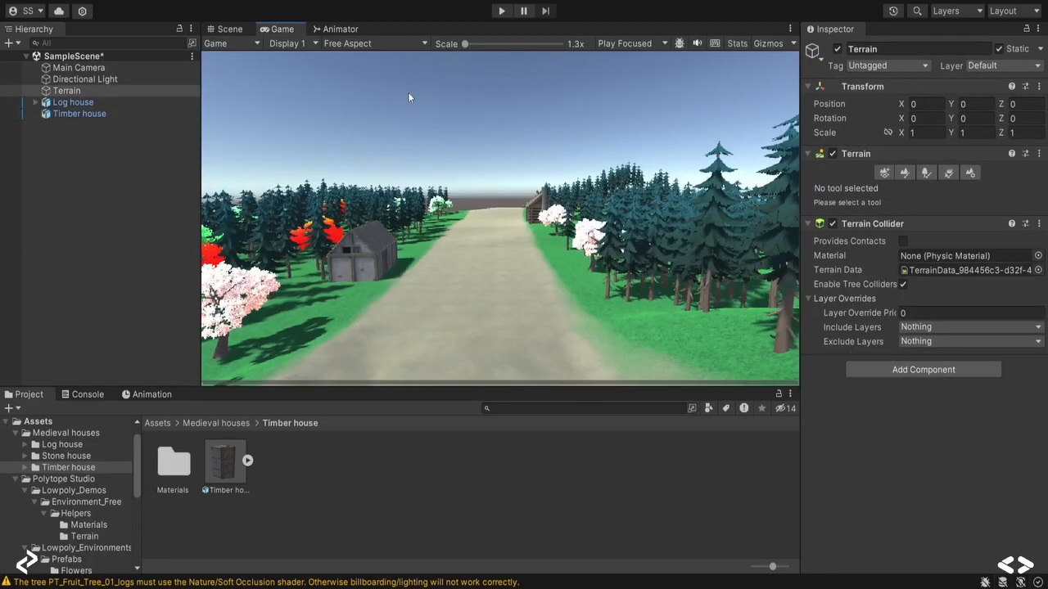
Set the Main Camera's scale to 0.5 on all axes.
click(229, 29)
click(422, 287)
click(79, 68)
click(930, 132)
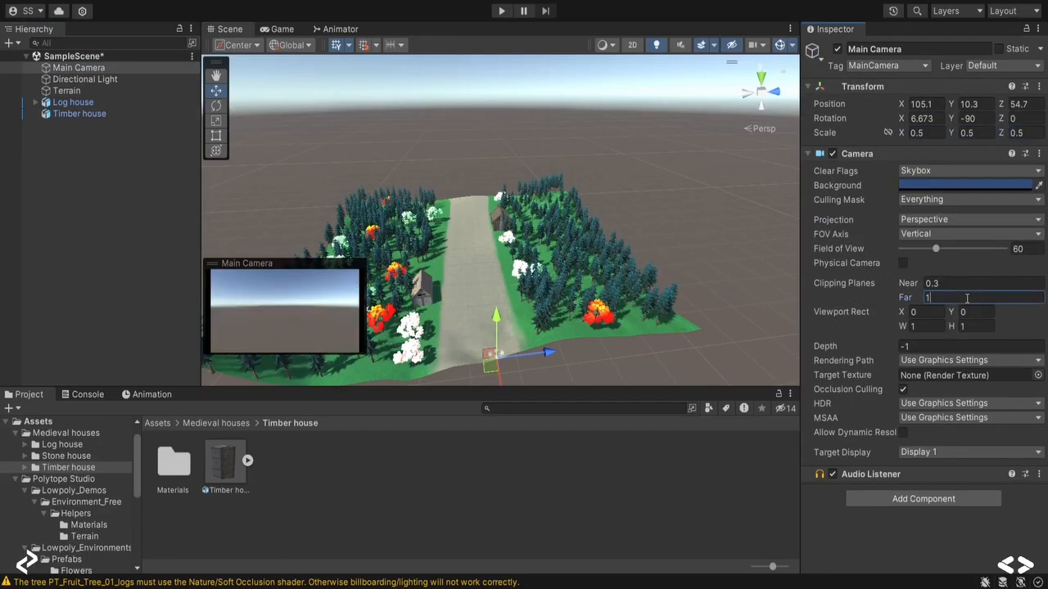
Set the Main Camera's clipping planes to near 0.2 and far 100.
key(BackSpace)
text(0)
key(BackSpace)
key(BackSpace)
key(BackSpace)
text(50)
key(BackSpace)
key(BackSpace)
text(100)
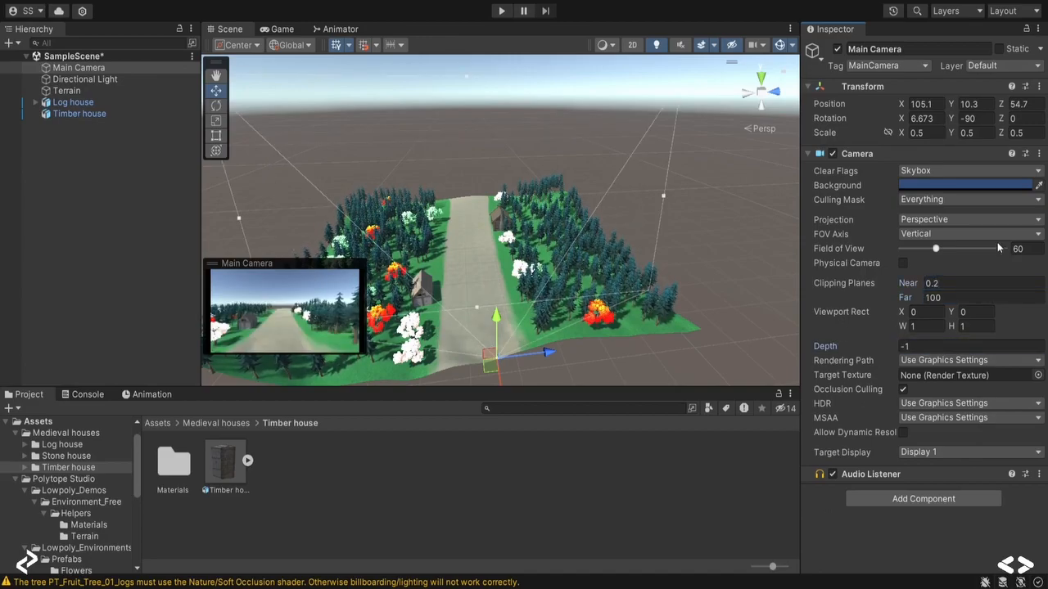
Try other Projection and Clear Flags options on the Main Camera and return to Perspective and Skybox.
click(957, 221)
click(948, 235)
click(950, 220)
click(951, 233)
click(952, 220)
click(954, 210)
click(973, 170)
click(962, 187)
click(963, 171)
click(959, 222)
click(966, 171)
click(967, 185)
Shift the Main Camera at the path's near end, tilt it further down and preview the shot in the Game view.
click(282, 30)
click(230, 30)
drag(499, 374, 502, 385)
drag(548, 354, 539, 355)
click(216, 106)
drag(489, 310, 492, 323)
click(216, 91)
drag(491, 374, 491, 365)
click(286, 30)
Move the Main Camera to about X 99.7, Y 6, adjust its X rotation to about 17.388 and check the Game view.
click(230, 29)
drag(485, 293, 485, 325)
drag(490, 383, 491, 375)
click(282, 29)
click(232, 29)
click(217, 106)
drag(485, 321, 484, 314)
click(283, 30)
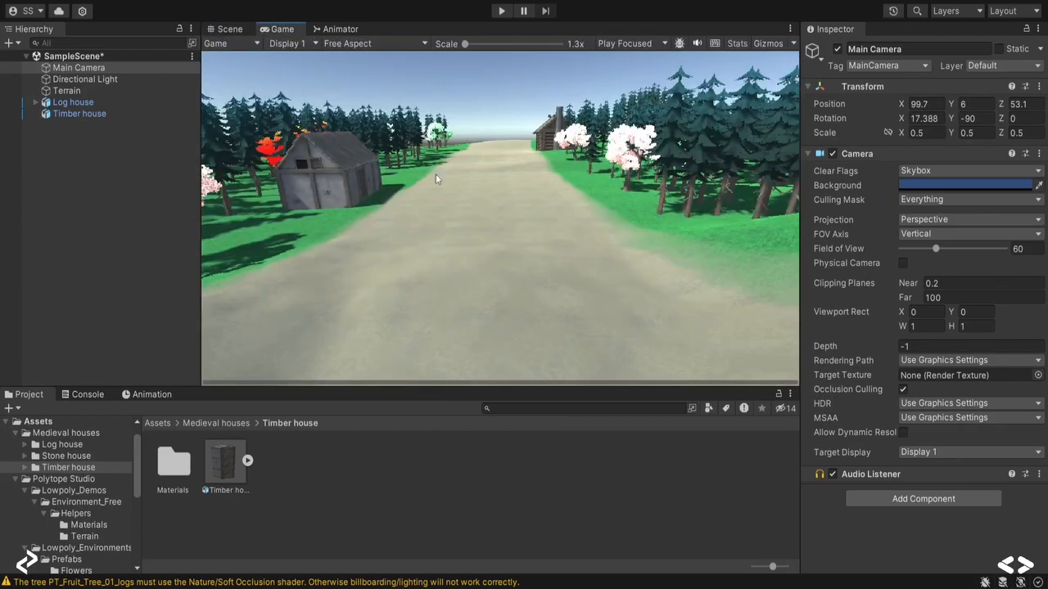
Dock the Game view apart from the Scene view, reposition the Main Camera, and return the Game view beside the Scene view.
drag(272, 29, 237, 227)
click(216, 91)
drag(489, 221, 494, 269)
drag(491, 257, 500, 237)
drag(140, 277, 275, 30)
click(228, 30)
Place the PT_Menhir_Rock_02 prefab from Polytope Studio's Lowpoly_Environments Rocks folder onto the path near the timber house.
click(761, 78)
click(157, 304)
double_click(227, 345)
double_click(226, 345)
double_click(175, 345)
double_click(329, 345)
drag(225, 344, 483, 177)
Rotate the menhir rock to about 81.6 on Y and position it at about X 74.2, Z 56.91.
key(f)
key(e)
key(w)
drag(541, 166, 602, 147)
drag(558, 119, 558, 124)
Scale the menhir rock to 2 on all three axes and view it from above.
drag(921, 170, 888, 170)
text(2)
double_click(1013, 169)
text(2)
scroll(565, 155, down, 3)
mouse_move(565, 135)
alt+mouse_down()
mouse_move(579, 156)
mouse_move(557, 136)
alt+mouse_up()
click(762, 78)
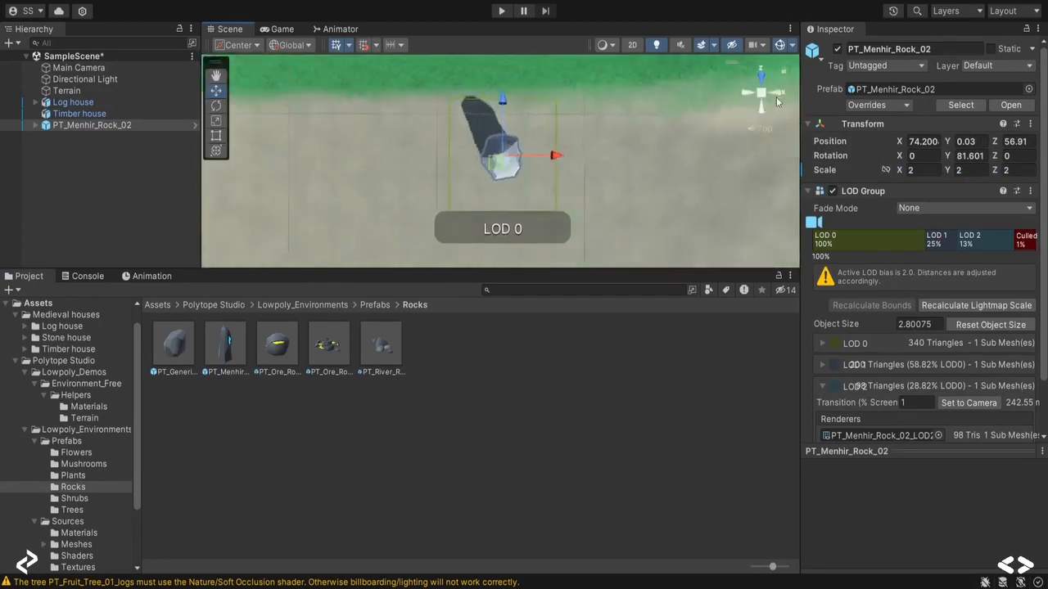
Paint grass on the Terrain along the path's log house side with the solid round brush at size 15 and opacity 27.3.
scroll(500, 155, down, 10)
click(352, 170)
click(900, 173)
click(900, 188)
click(871, 238)
scroll(876, 262, down, 10)
drag(926, 340, 911, 339)
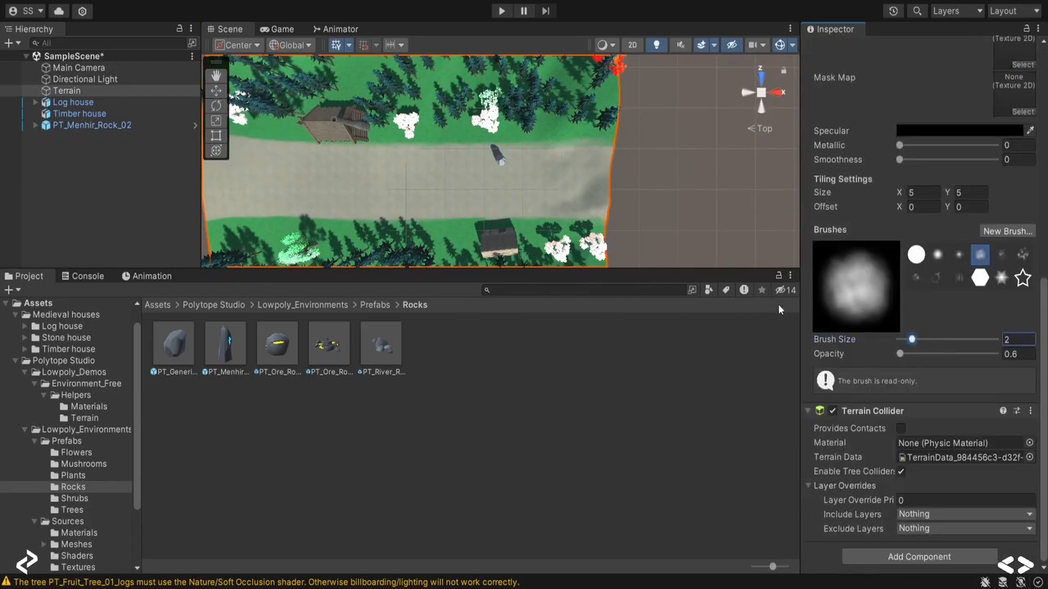
drag(343, 268, 343, 400)
scroll(350, 140, down, 3)
click(916, 255)
drag(926, 340, 915, 340)
click(925, 355)
click(930, 347)
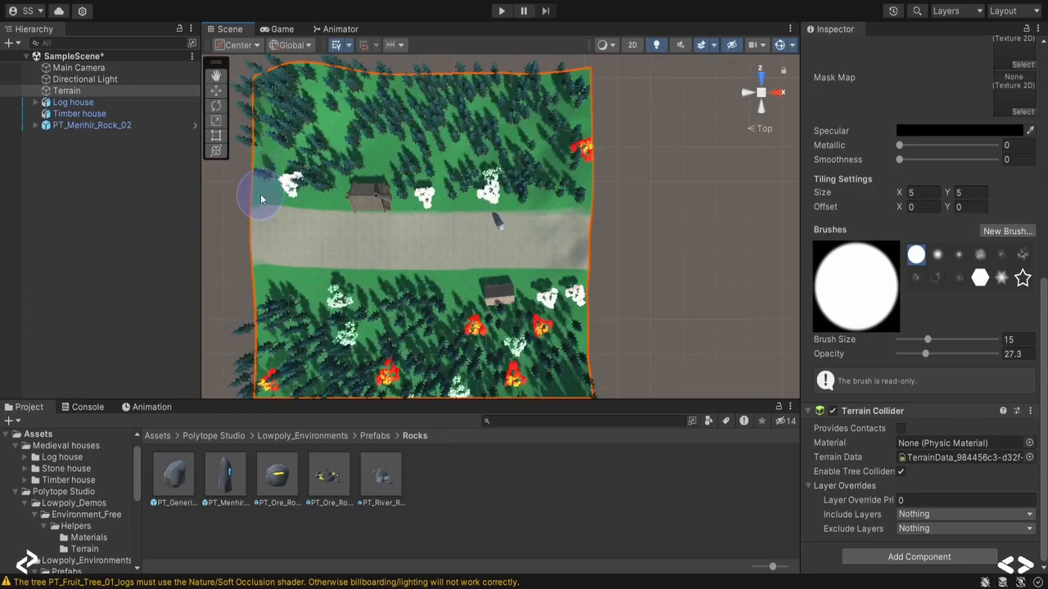
drag(258, 198, 645, 177)
Shift the menhir rock toward the middle of the path and check its placement in the Game view.
click(500, 222)
click(656, 227)
click(281, 29)
click(230, 30)
click(503, 237)
click(281, 30)
click(229, 30)
Scale the menhir rock to 3 on all axes, check it in the Game view and nudge it along Z.
click(923, 170)
text(3)
key(Tab)
text(3)
click(282, 29)
click(229, 29)
drag(500, 181, 500, 184)
Repaint the path's edge on the log house side of the Terrain with the solid round brush at size 6.
click(550, 206)
click(900, 173)
scroll(841, 311, down, 10)
drag(925, 339, 919, 339)
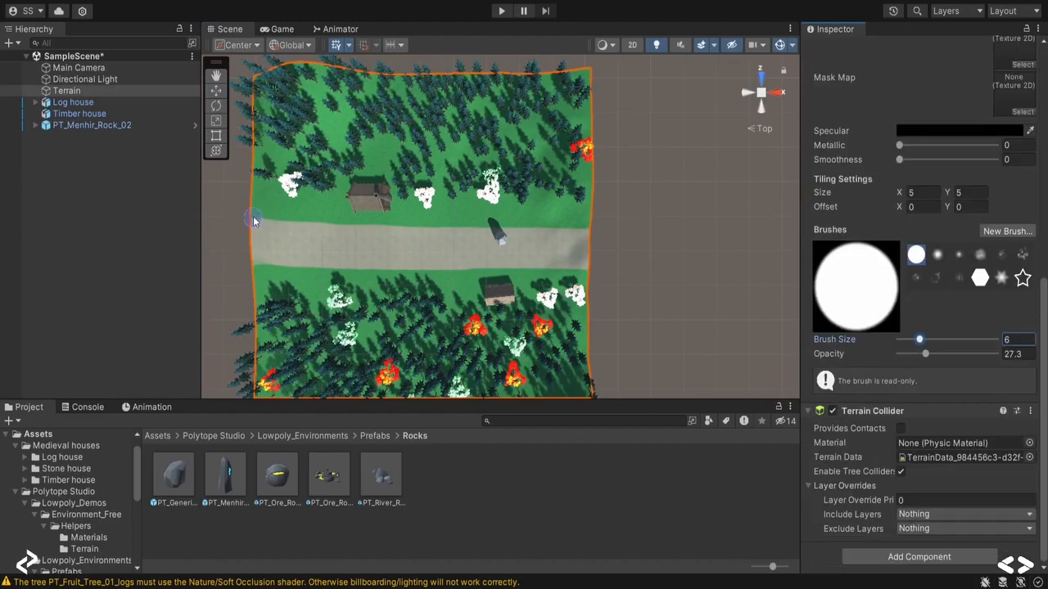
drag(280, 226, 583, 233)
Check the menhir rock in the Game view and move it to about X 78.8, Z 54.7.
click(89, 125)
click(280, 31)
click(241, 30)
click(281, 30)
click(228, 30)
drag(511, 231, 519, 228)
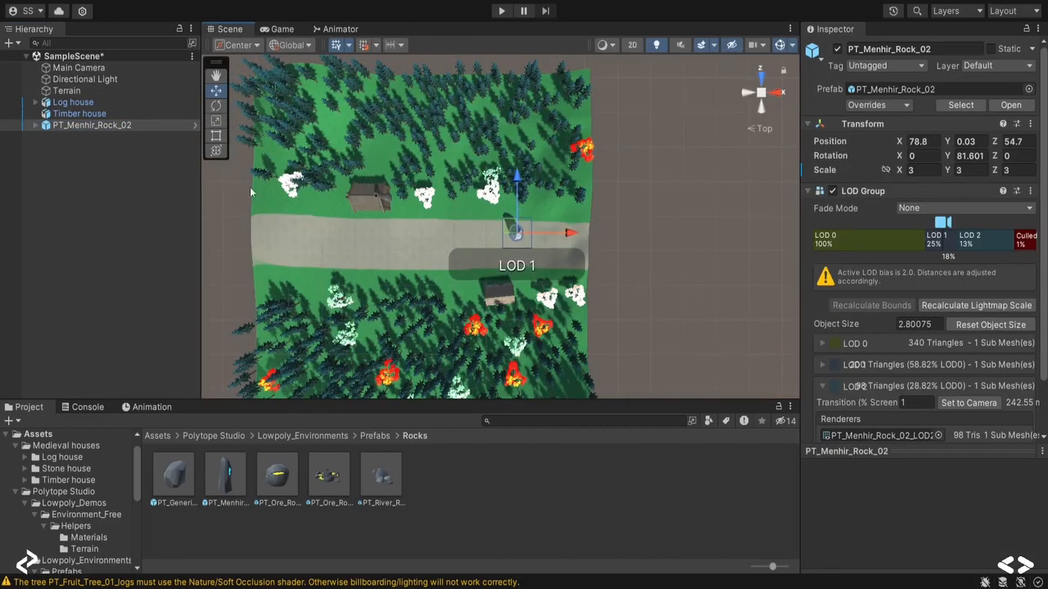
Browse the Polytope Studio asset folders for more scenery and open the Trees prefab folder in Lowpoly_Environments.
click(214, 436)
click(175, 476)
double_click(226, 475)
double_click(277, 474)
click(232, 473)
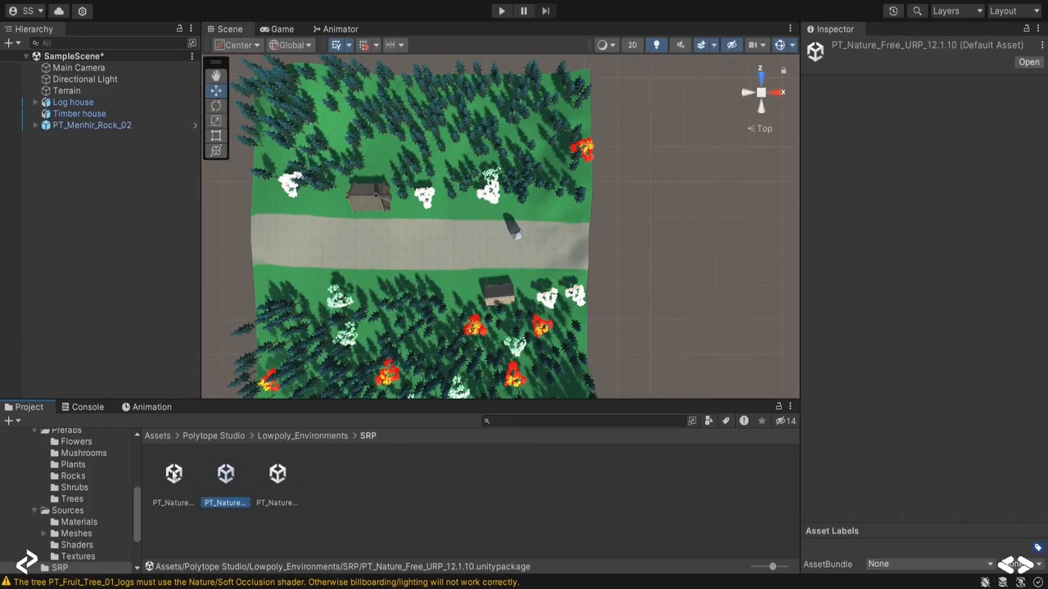
click(302, 435)
double_click(169, 475)
double_click(379, 474)
click(73, 514)
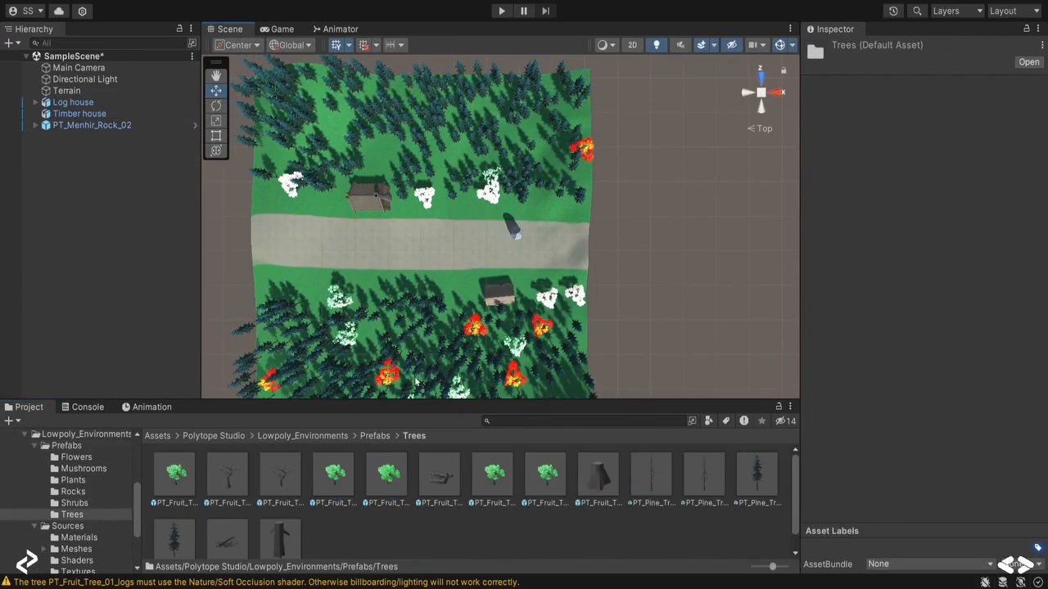
Place PT_Fruit_Tree_01_stump at the path's edge and scale it to 5 on all three axes.
drag(352, 269, 352, 268)
scroll(409, 229, up, 10)
click(927, 171)
text(5)
key(Tab)
text(5)
key(Tab)
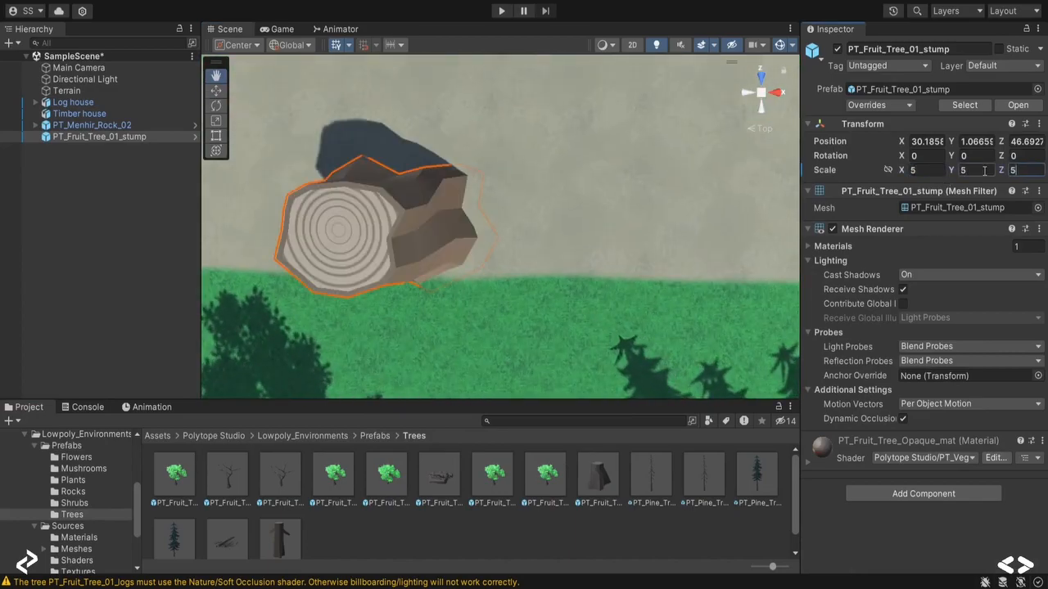
text(5w)
Move the tree stump to about Y 2.29, Z 49 on the path and check it in the Game view.
drag(496, 118, 496, 88)
drag(547, 149, 588, 151)
drag(538, 88, 539, 83)
drag(590, 143, 585, 143)
click(281, 31)
click(229, 29)
Set the menhir rock's X scale to 4 and move it to about Y 0.05, Z 54.2.
double_click(92, 125)
click(971, 170)
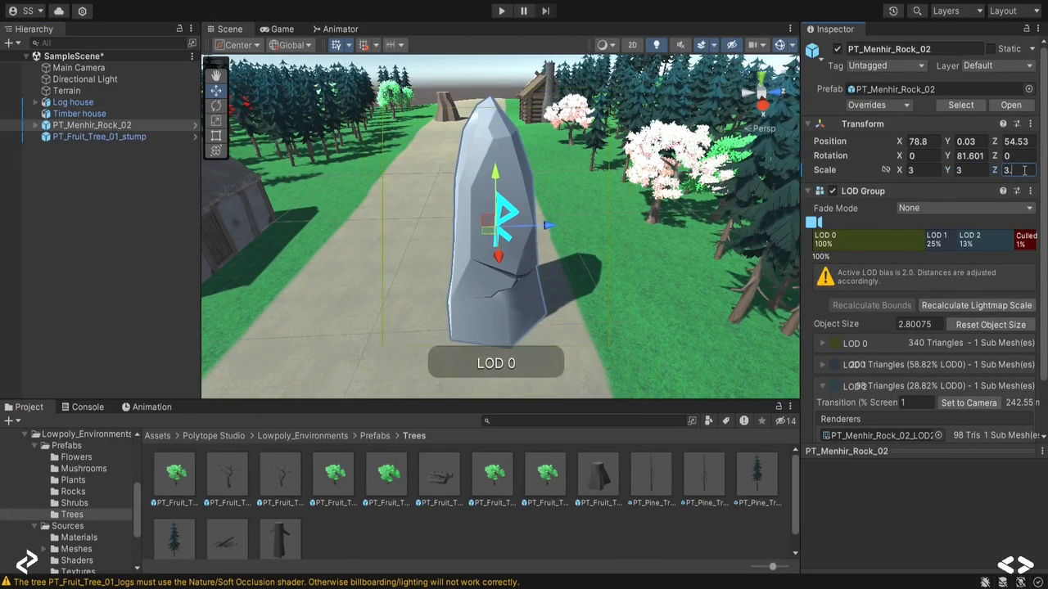
text(4)
drag(489, 221, 480, 220)
scroll(537, 218, down, 8)
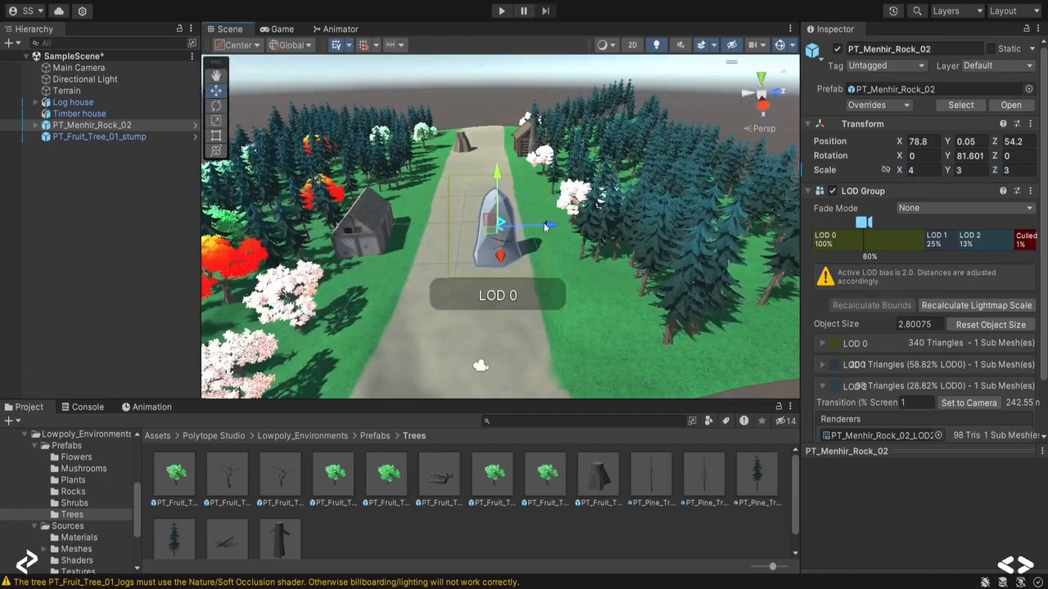
drag(544, 235, 547, 235)
Select the tree stump at the far end of the path.
scroll(550, 234, down, 3)
click(471, 151)
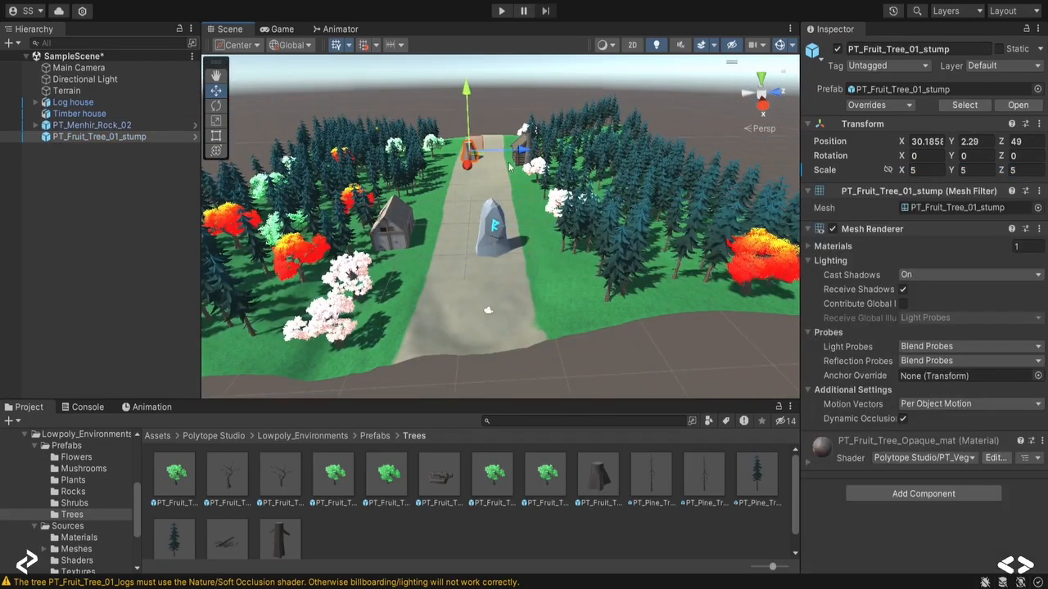